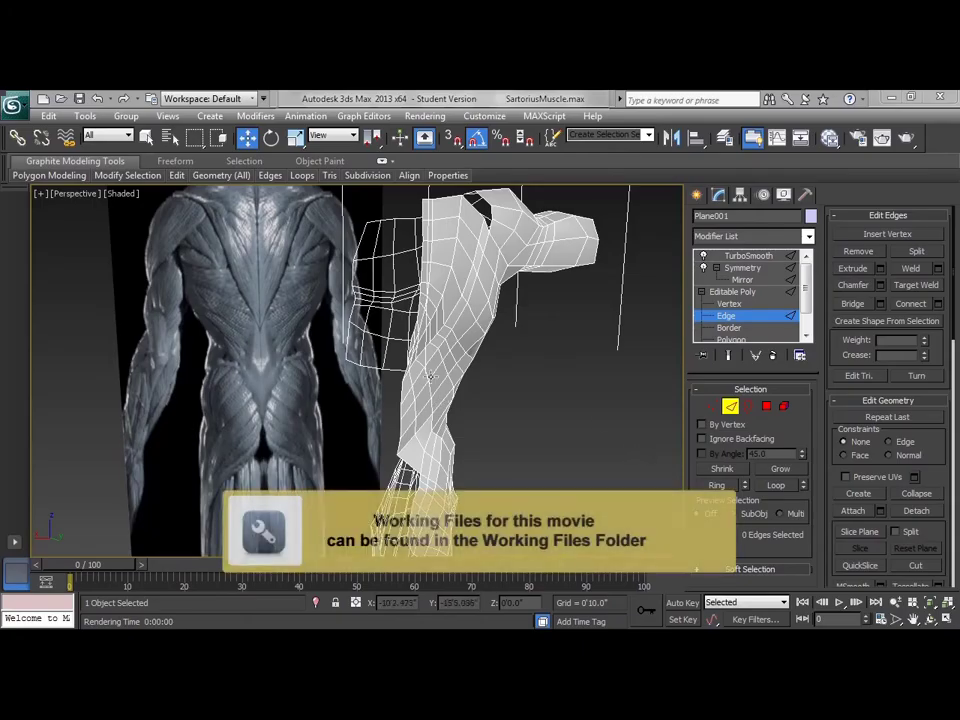
Step: Select the open edges along the back's centre line, from the neck down to the lower tip of the buttock mesh
{"action": "middle_click_drag", "start_coordinate": [388, 382], "coordinate": [559, 384], "text": "alt"}
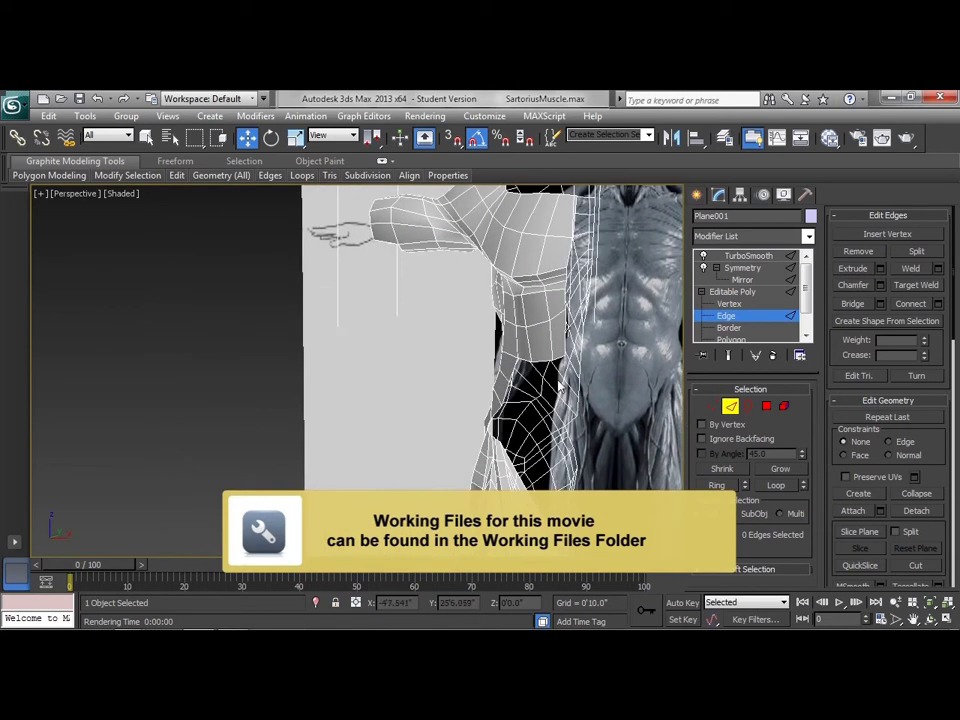
{"action": "middle_click_drag", "start_coordinate": [542, 445], "coordinate": [574, 456], "text": "alt"}
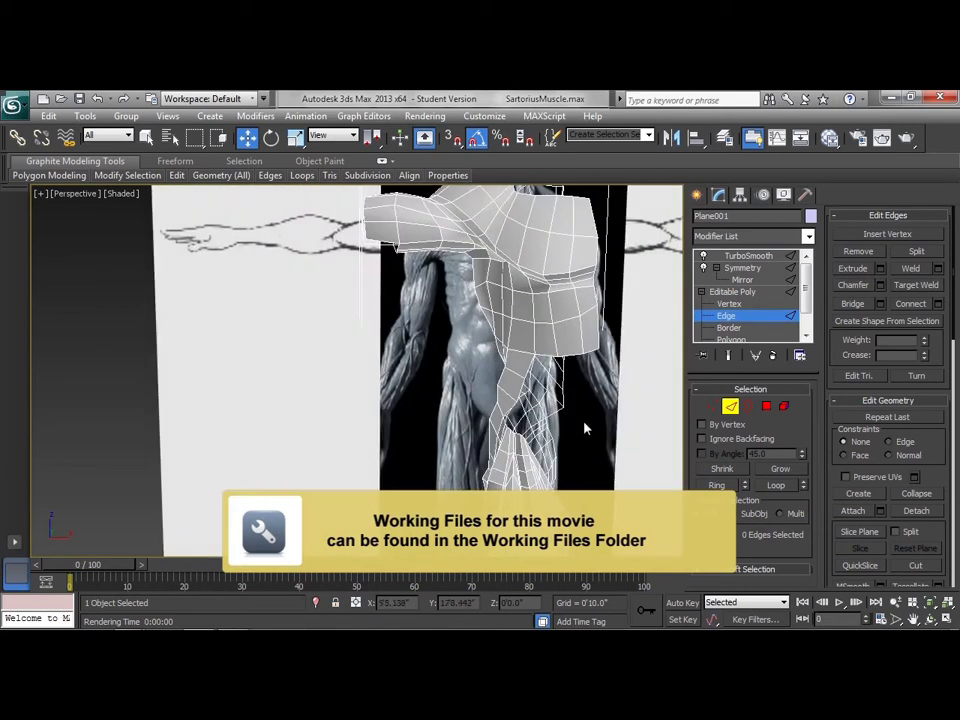
{"action": "middle_click_drag", "start_coordinate": [603, 410], "coordinate": [411, 392], "text": "alt"}
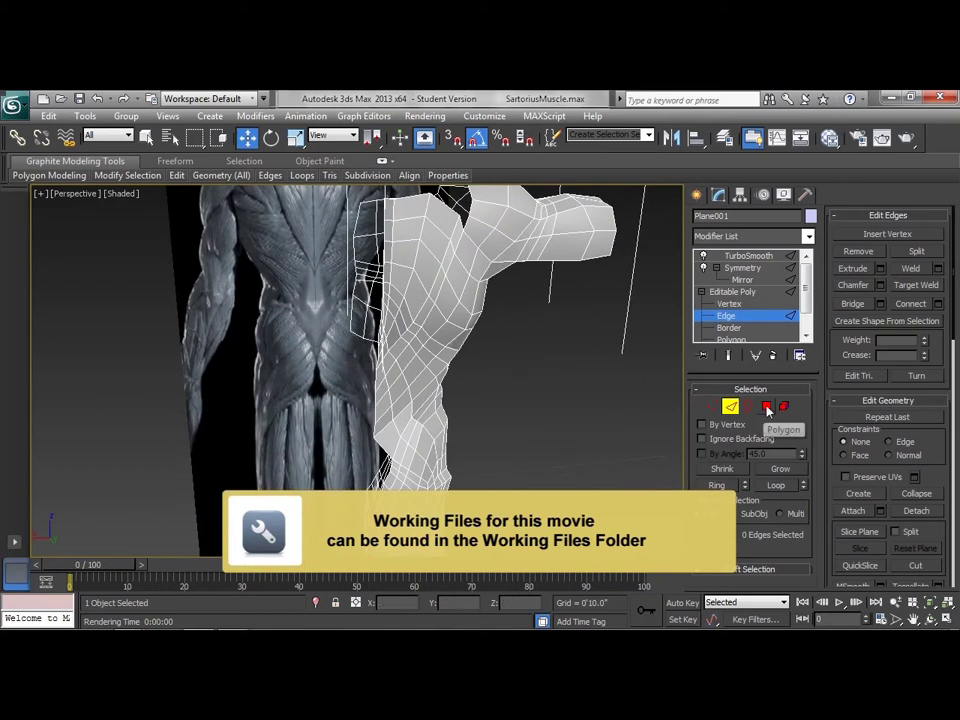
{"action": "left_click", "coordinate": [383, 206]}
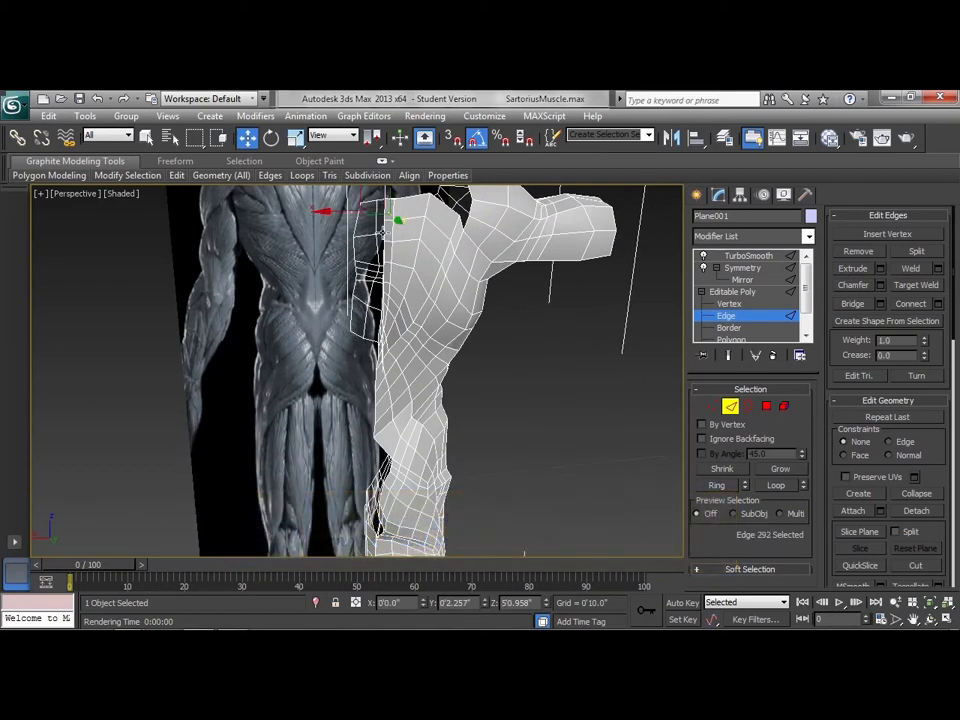
{"action": "double_click", "coordinate": [384, 230]}
{"action": "middle_click_drag", "start_coordinate": [352, 298], "coordinate": [395, 341], "text": "alt"}
{"action": "scroll", "coordinate": [395, 341], "scroll_direction": "up", "scroll_amount": 2}
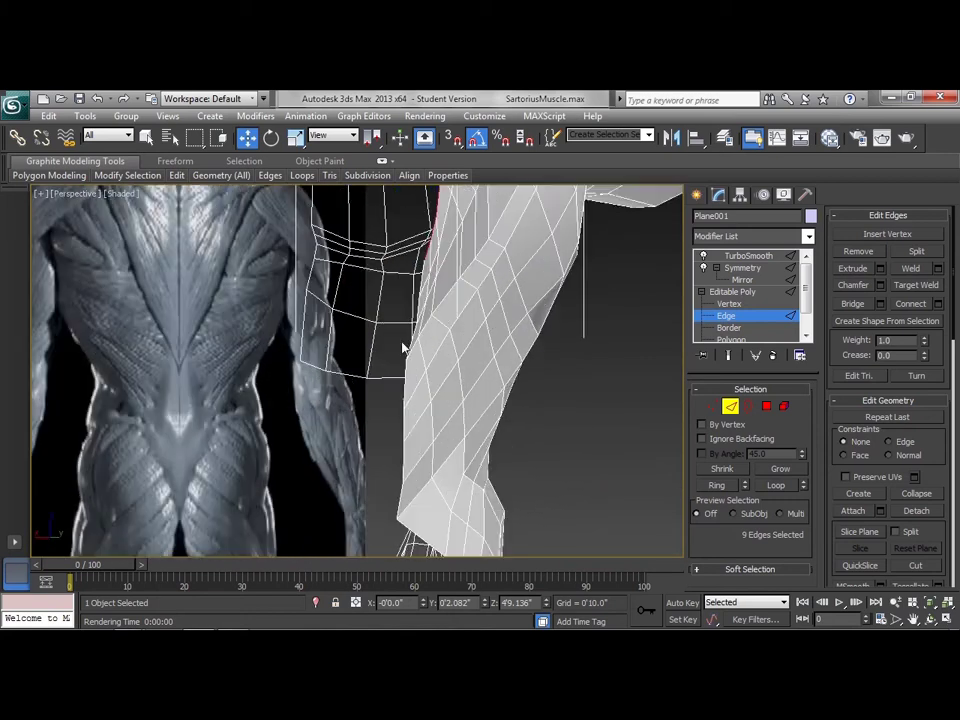
{"action": "left_click", "coordinate": [421, 284], "text": "ctrl"}
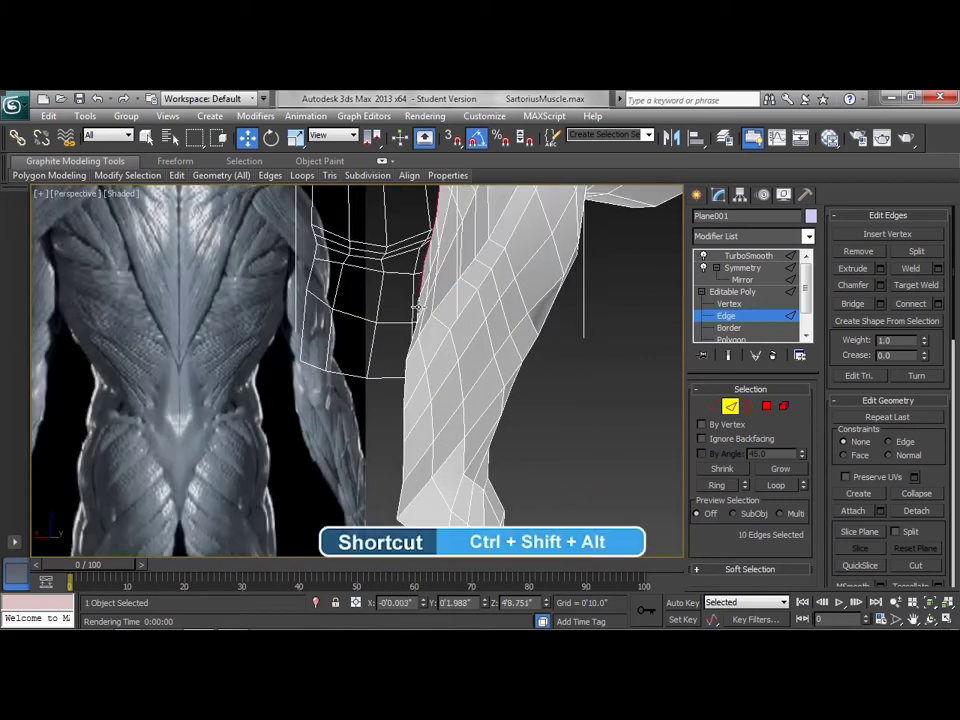
{"action": "double_click", "coordinate": [419, 307], "text": "ctrl"}
{"action": "middle_click_drag", "start_coordinate": [453, 331], "coordinate": [485, 357], "text": "alt"}
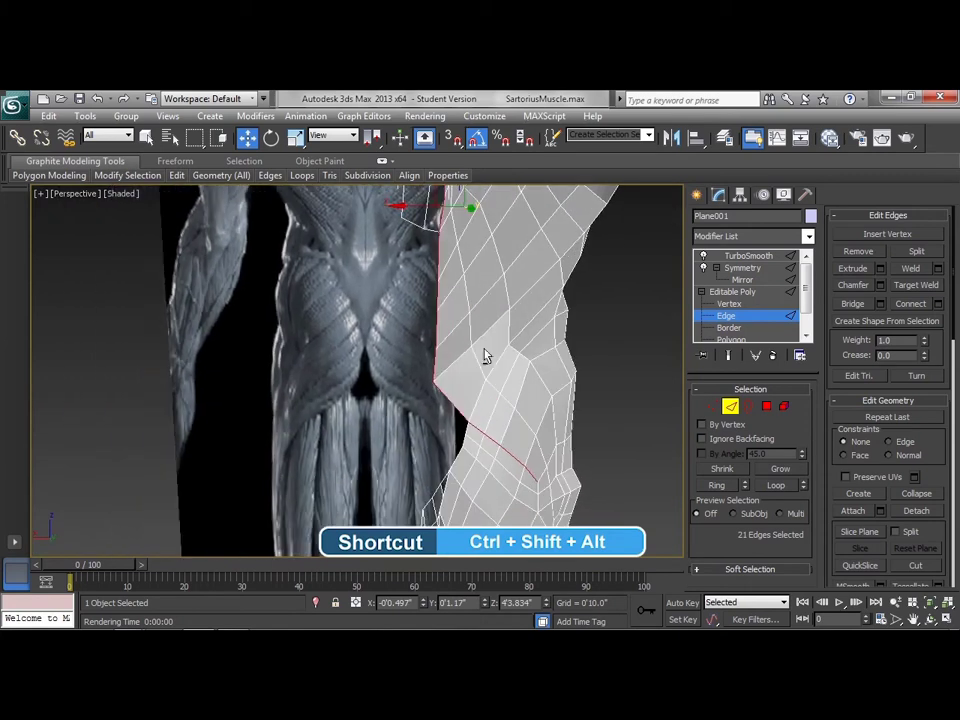
{"action": "left_click_drag", "start_coordinate": [457, 403], "coordinate": [457, 403], "text": "alt"}
{"action": "middle_click_drag", "start_coordinate": [457, 403], "coordinate": [503, 327], "text": "alt"}
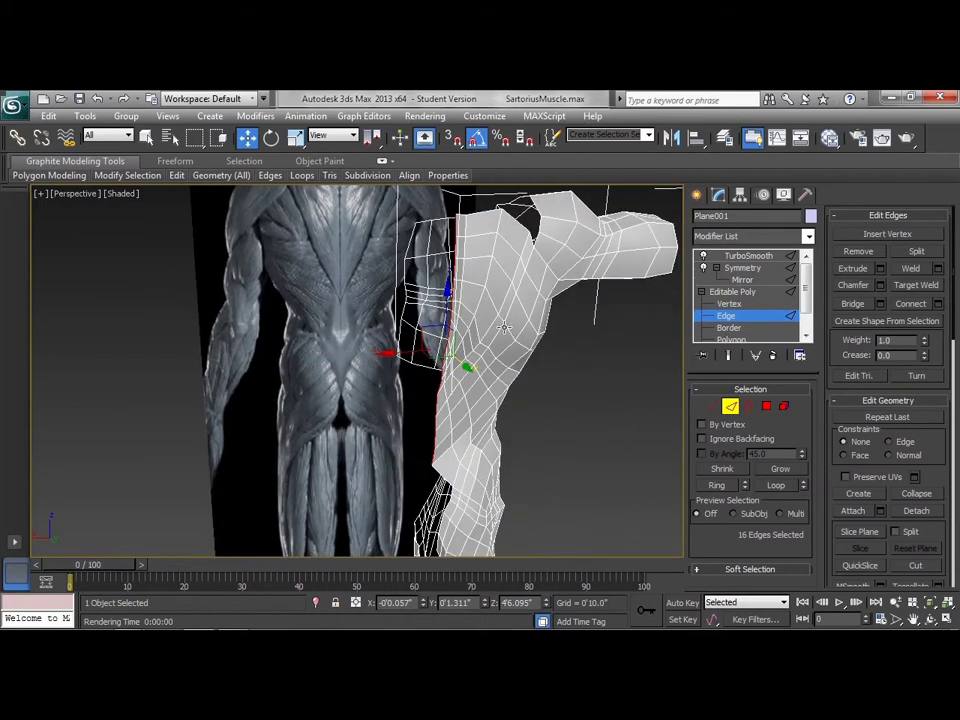
Step: Make the selected back centre edges planar in X and set their X position to 0'0.0"
{"action": "left_click_drag", "start_coordinate": [937, 471], "coordinate": [934, 351]}
{"action": "left_click", "coordinate": [906, 484]}
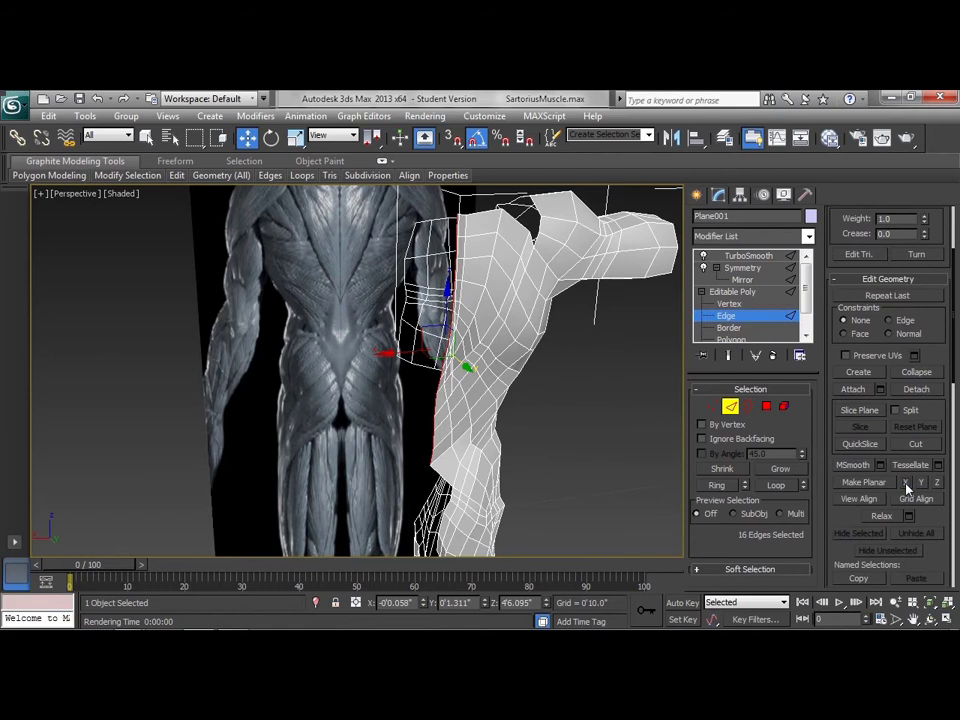
{"action": "middle_click_drag", "start_coordinate": [552, 396], "coordinate": [525, 388], "text": "alt"}
{"action": "middle_click_drag", "start_coordinate": [378, 362], "coordinate": [400, 368], "text": "alt"}
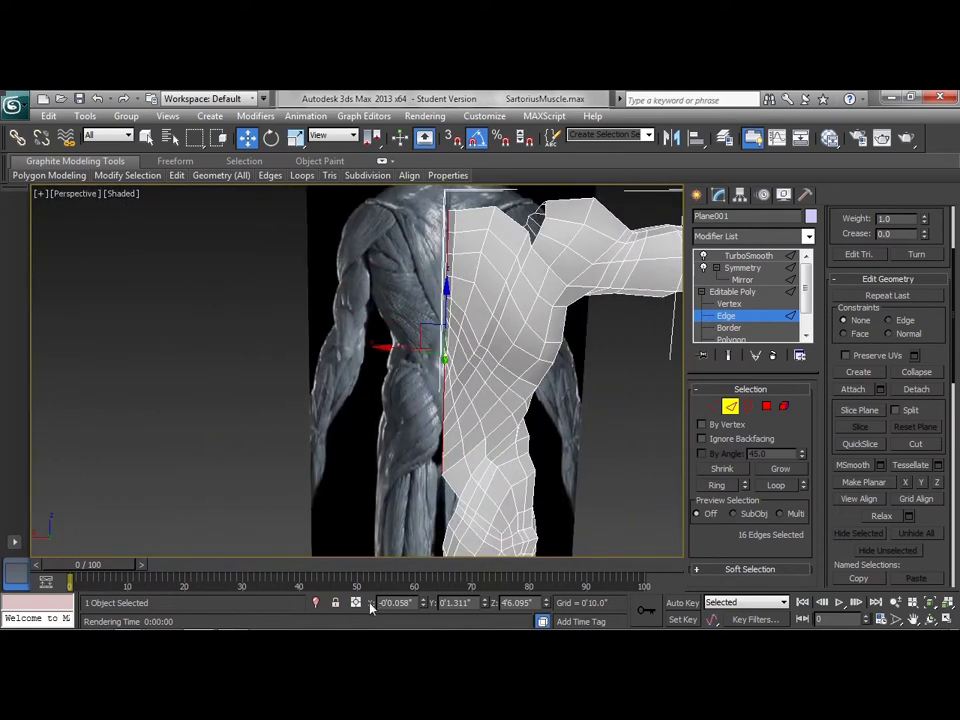
{"action": "right_click", "coordinate": [423, 604]}
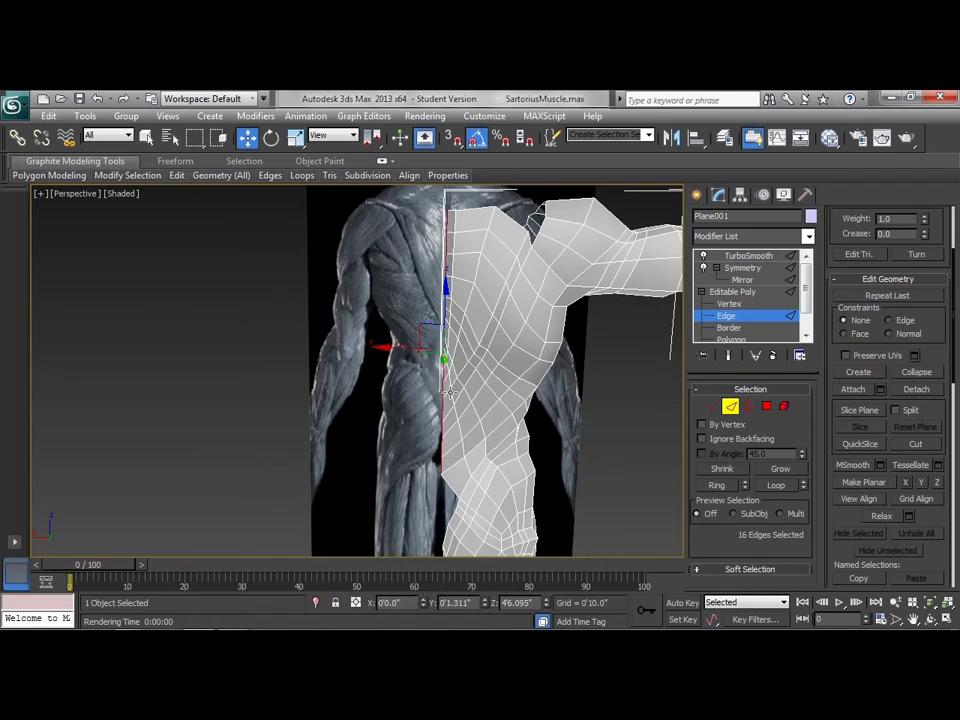
Step: Reposition the lowest vertices of the back's centre line vertically, placing the one above the tip at Z about 4'0.38"
{"action": "middle_click_drag", "start_coordinate": [431, 433], "coordinate": [505, 453], "text": "alt"}
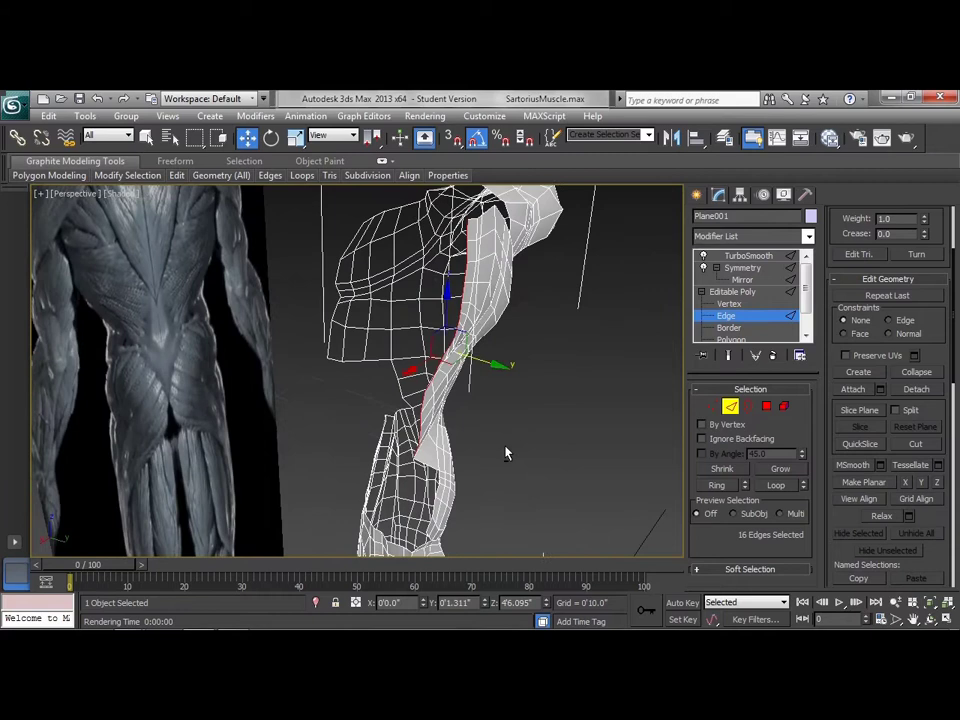
{"action": "left_click", "coordinate": [711, 406]}
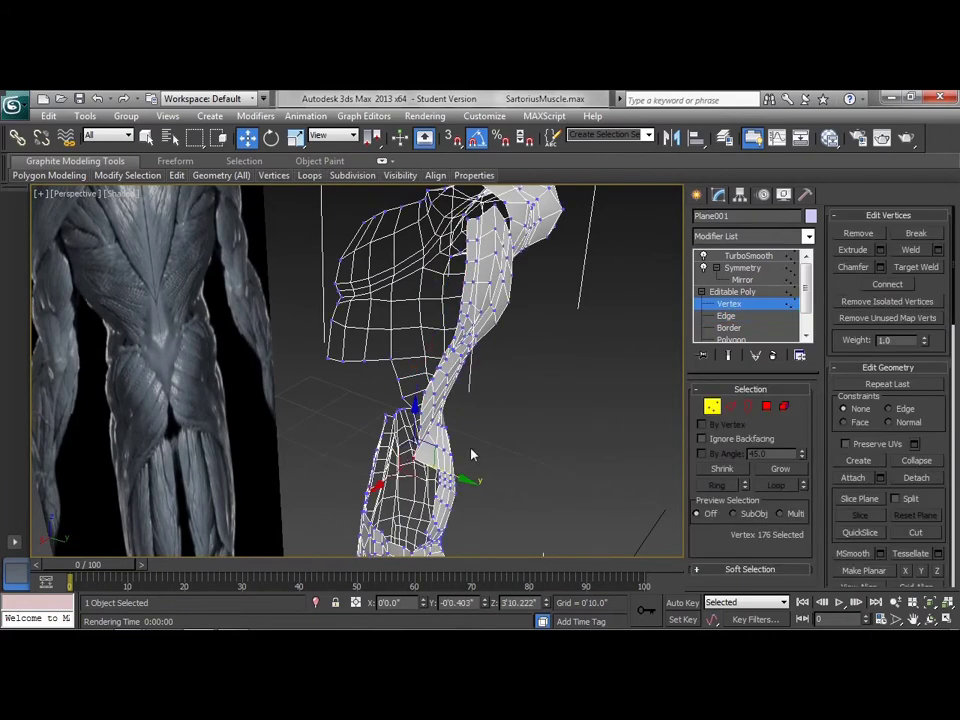
{"action": "mouse_move", "coordinate": [465, 444]}
{"action": "middle_mouse_down", "text": "alt"}
{"action": "mouse_move", "coordinate": [501, 399]}
{"action": "mouse_move", "coordinate": [463, 457]}
{"action": "mouse_move", "coordinate": [495, 439]}
{"action": "mouse_move", "coordinate": [324, 401]}
{"action": "mouse_move", "coordinate": [340, 484]}
{"action": "mouse_move", "coordinate": [313, 454]}
{"action": "mouse_move", "coordinate": [407, 454]}
{"action": "mouse_move", "coordinate": [420, 465]}
{"action": "mouse_move", "coordinate": [495, 439]}
{"action": "mouse_move", "coordinate": [484, 429]}
{"action": "mouse_move", "coordinate": [482, 452]}
{"action": "middle_mouse_up", "text": "alt"}
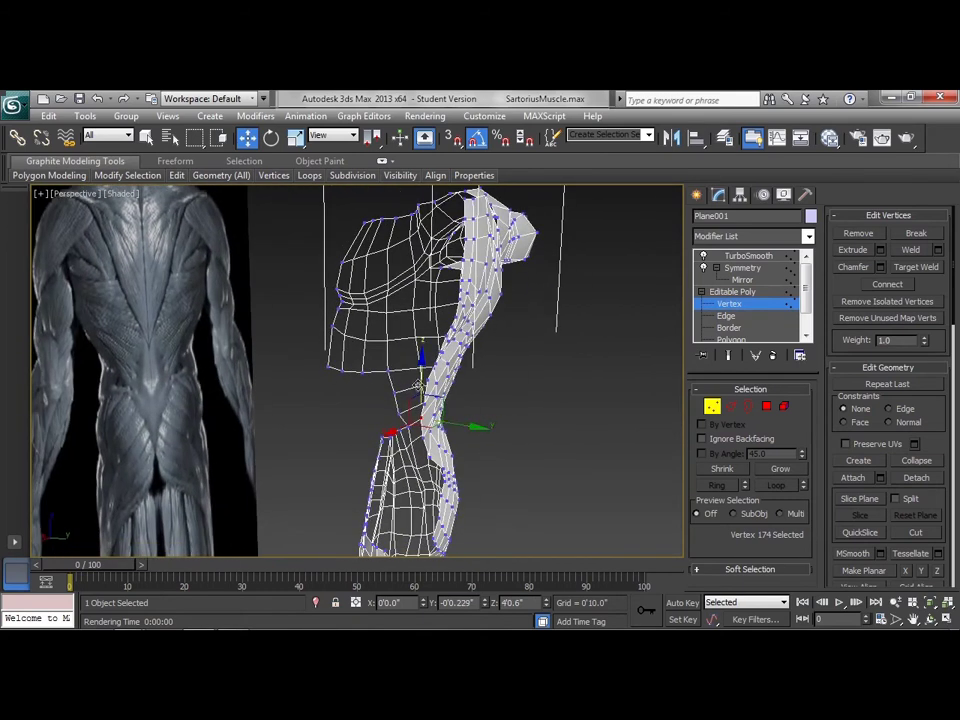
{"action": "middle_click_drag", "start_coordinate": [420, 383], "coordinate": [453, 420], "text": "alt"}
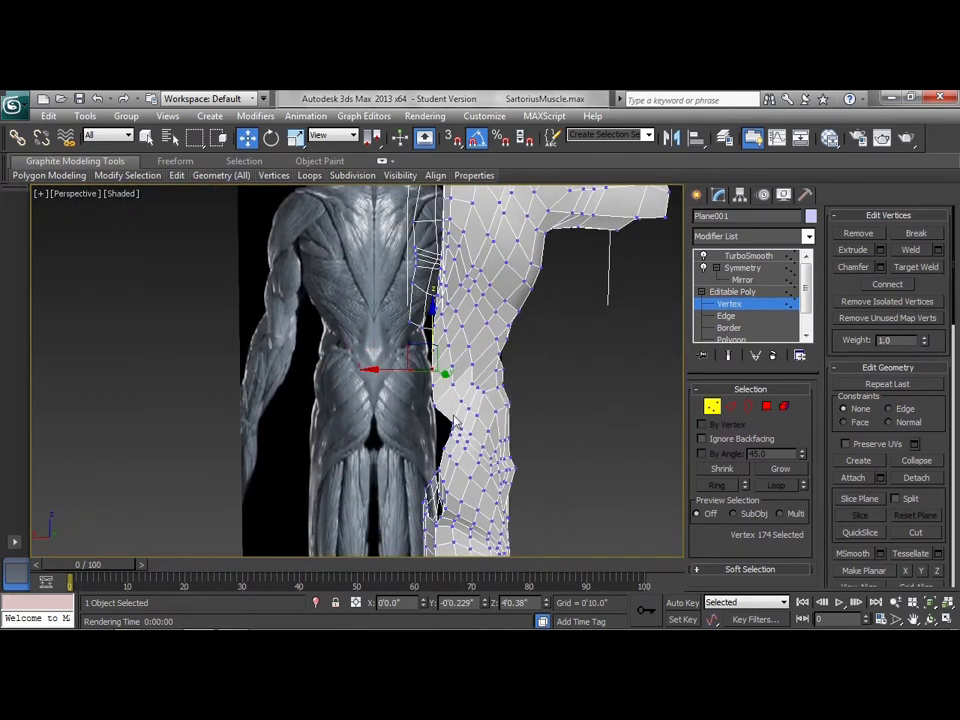
Step: Select the open edges along the front torso's centre line, from the upper chest down to the abdomen's lower edge
{"action": "left_click", "coordinate": [729, 407]}
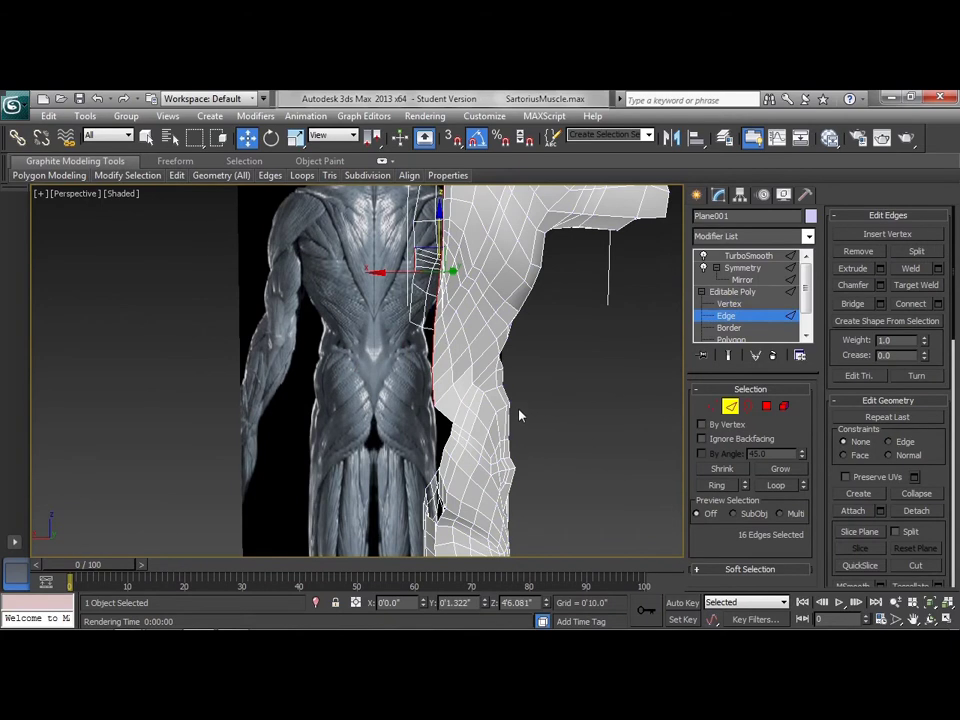
{"action": "left_click", "coordinate": [438, 412]}
{"action": "middle_click_drag", "start_coordinate": [438, 412], "coordinate": [462, 401], "text": "alt"}
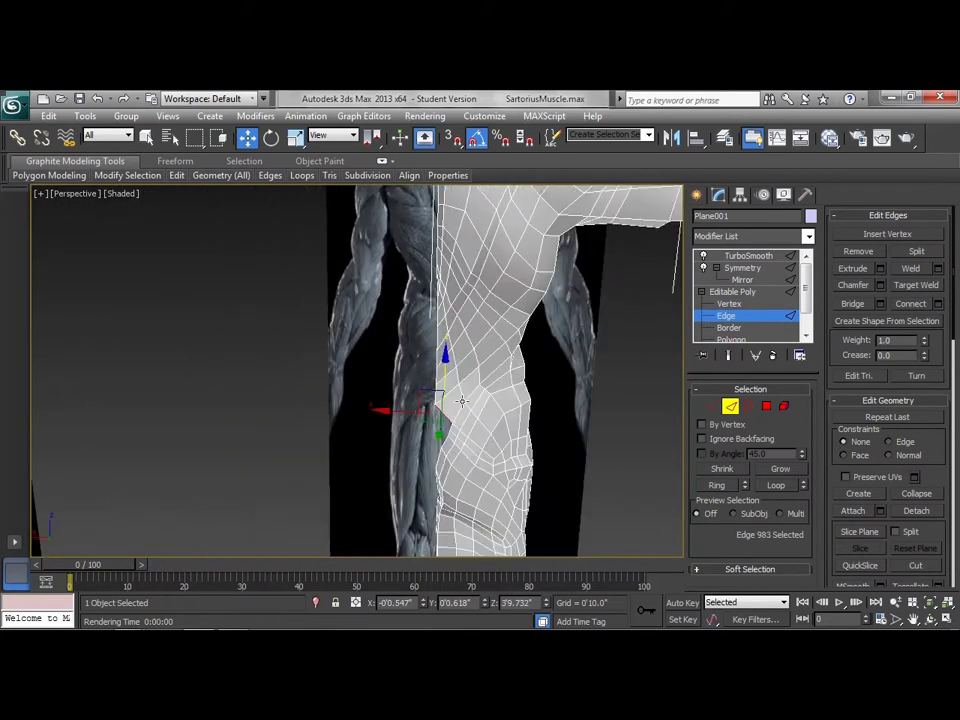
{"action": "middle_click_drag", "start_coordinate": [434, 508], "coordinate": [453, 424], "text": "alt"}
{"action": "middle_click_drag", "start_coordinate": [360, 410], "coordinate": [455, 378], "text": "alt"}
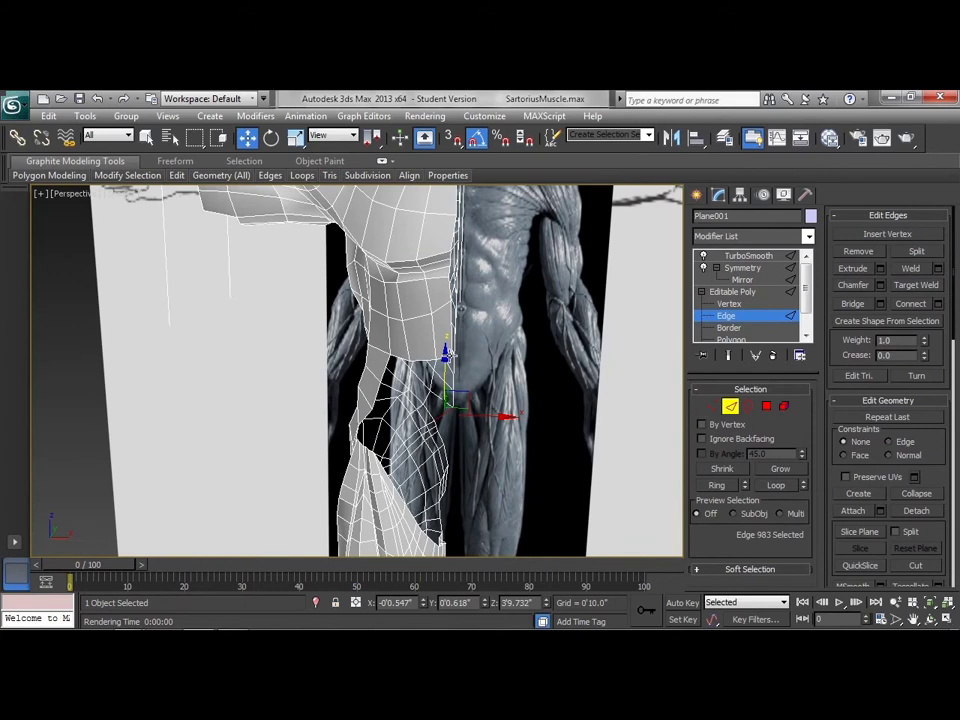
{"action": "left_click", "coordinate": [450, 353], "text": "ctrl"}
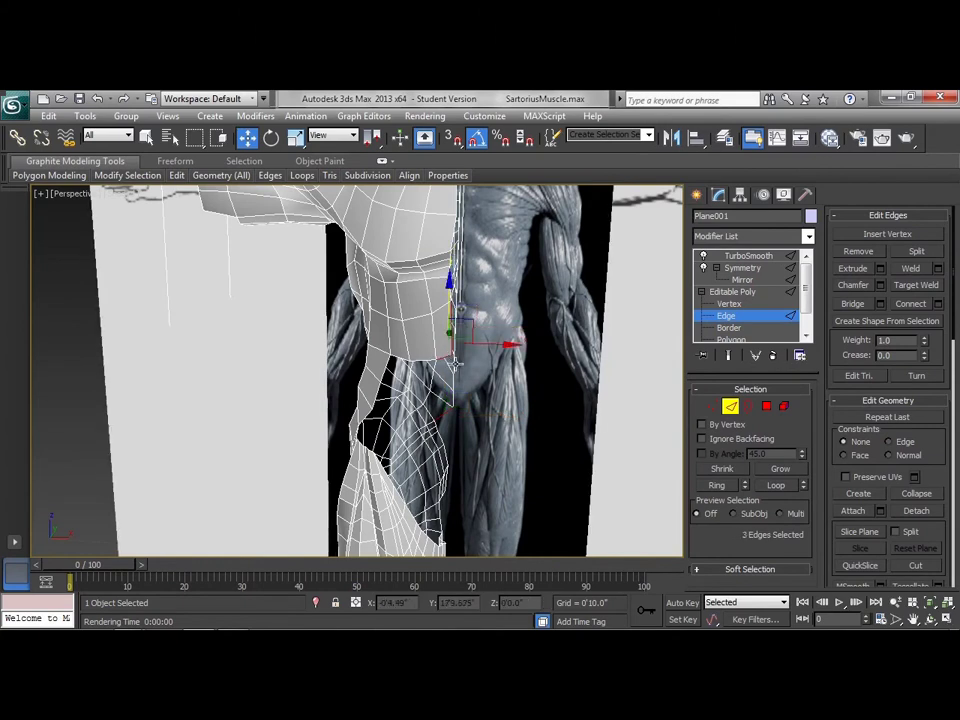
{"action": "middle_click_drag", "start_coordinate": [455, 352], "coordinate": [454, 403], "text": "alt"}
{"action": "scroll", "coordinate": [468, 346], "scroll_direction": "up", "scroll_amount": 3}
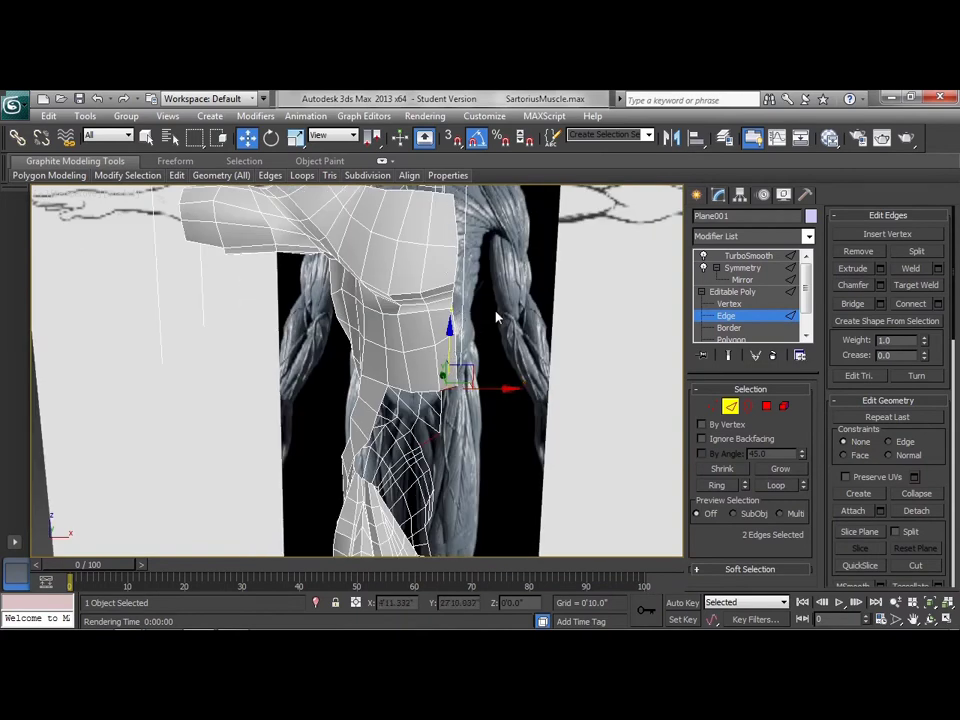
{"action": "left_click", "coordinate": [457, 224]}
{"action": "double_click", "coordinate": [458, 264]}
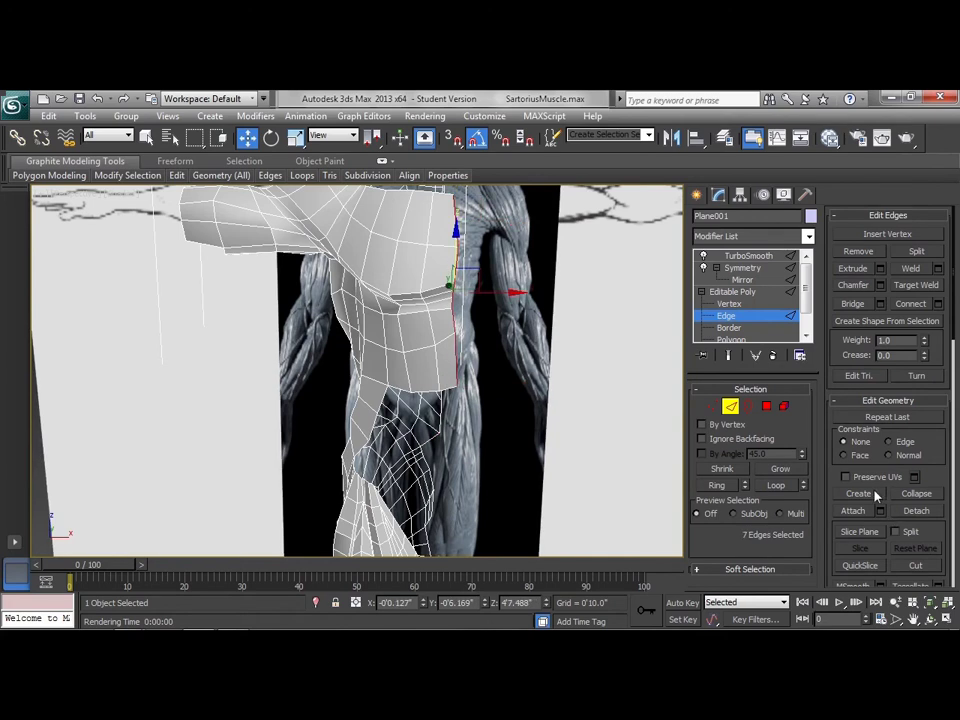
Step: Make the selected front centre edges planar in X and set their X position to 0'0.0"
{"action": "scroll", "coordinate": [918, 513], "scroll_direction": "down", "scroll_amount": 4}
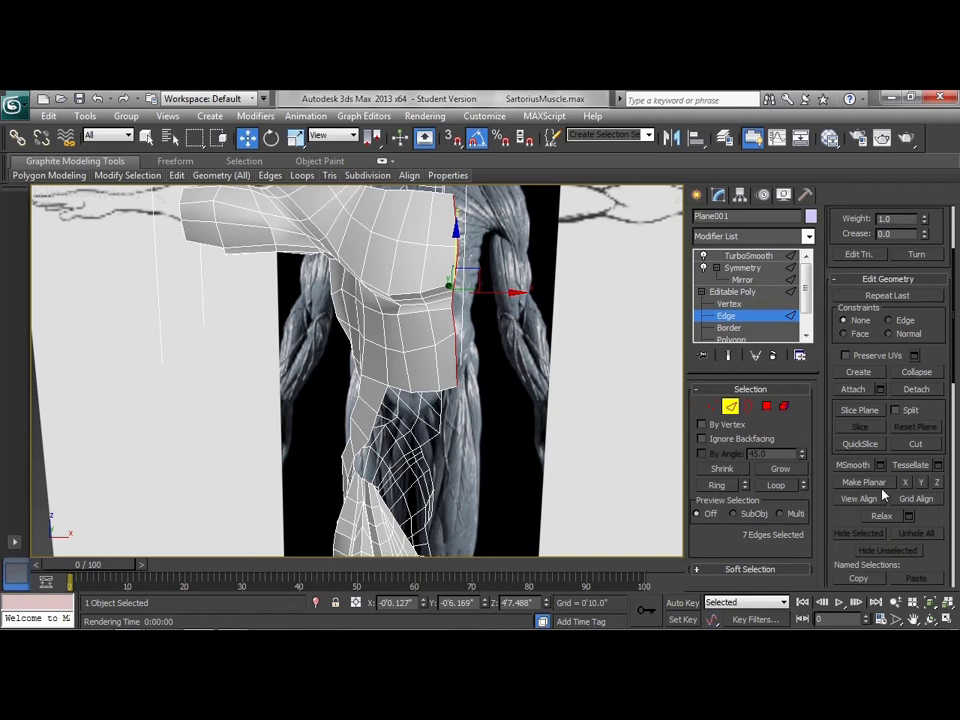
{"action": "left_click", "coordinate": [909, 482]}
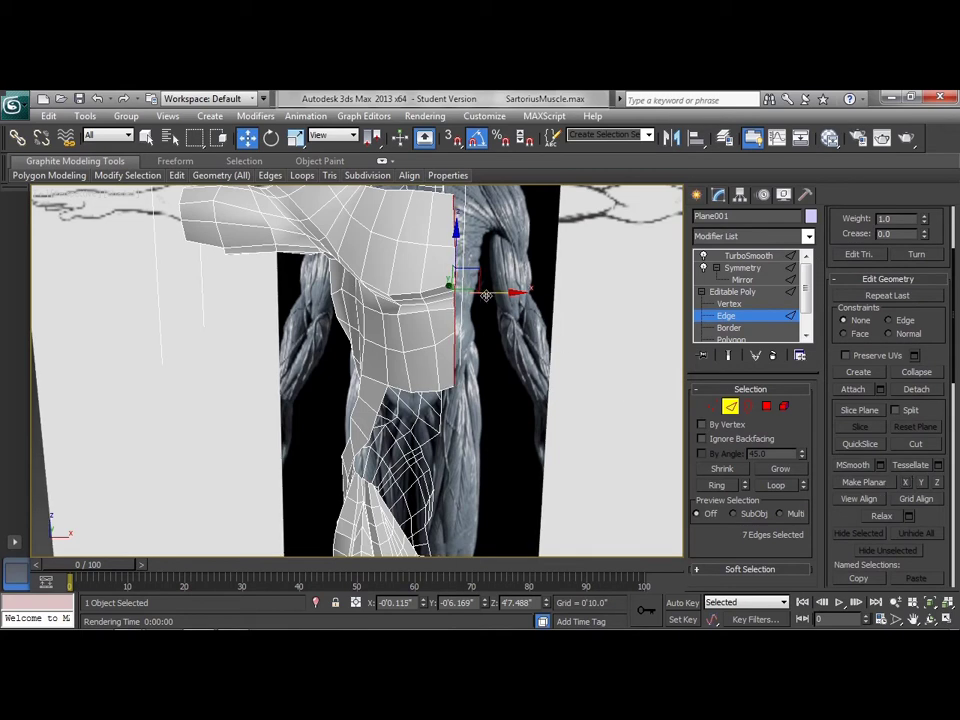
{"action": "left_click_drag", "start_coordinate": [491, 293], "coordinate": [497, 300]}
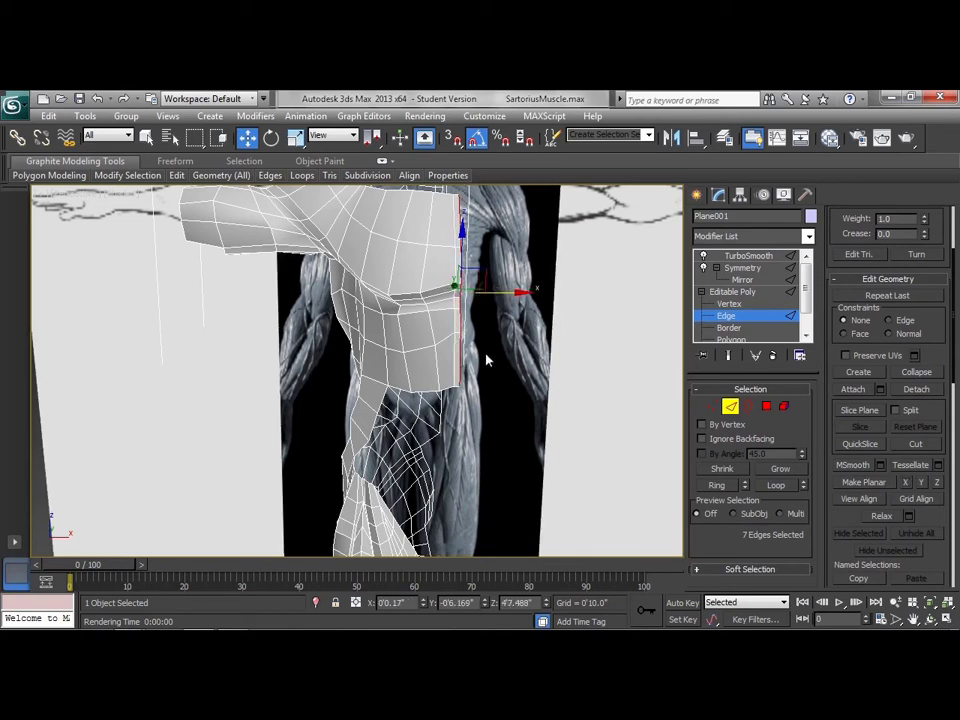
{"action": "right_click", "coordinate": [428, 603]}
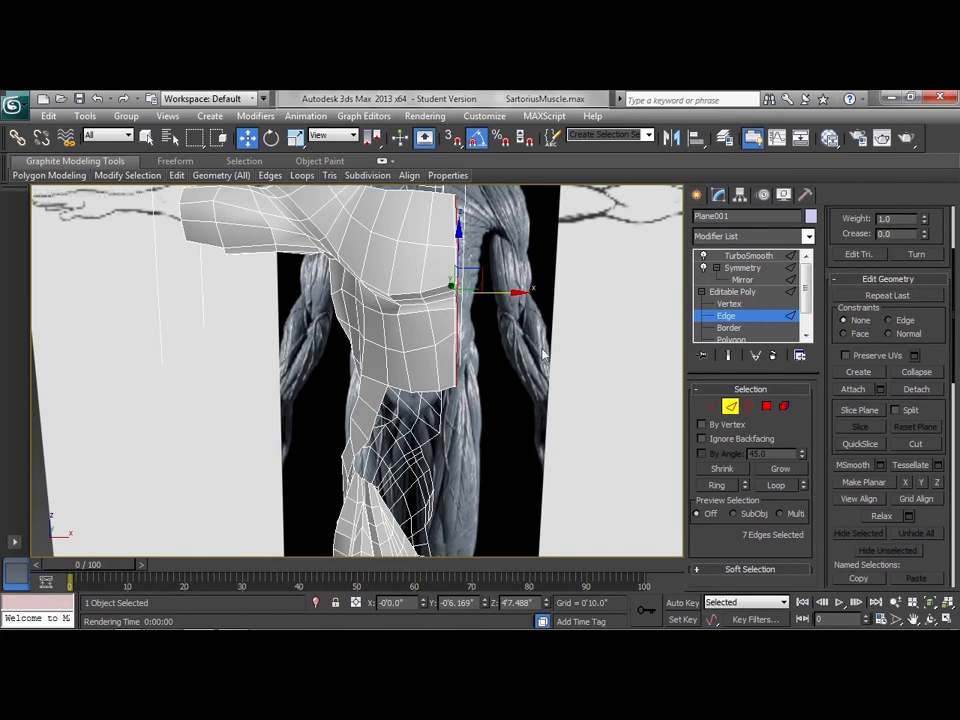
Step: Nudge the front centre edges along Y to about -0'6.069" and activate the Scale tool
{"action": "middle_click_drag", "start_coordinate": [534, 327], "coordinate": [497, 276], "text": "alt"}
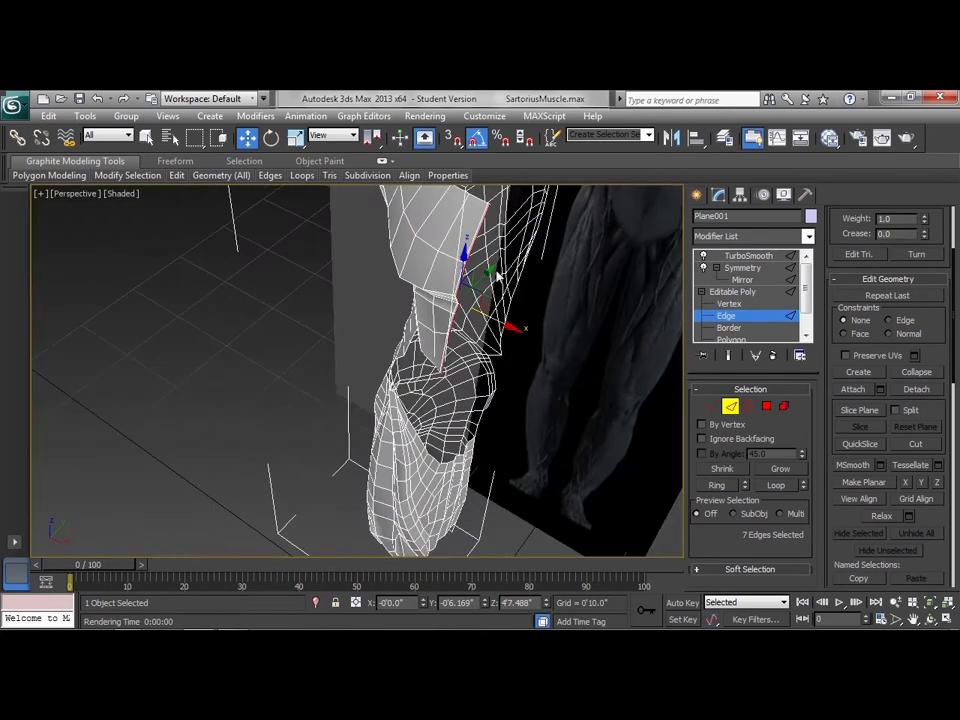
{"action": "left_click_drag", "start_coordinate": [486, 272], "coordinate": [489, 272]}
{"action": "middle_click_drag", "start_coordinate": [489, 272], "coordinate": [458, 277], "text": "alt"}
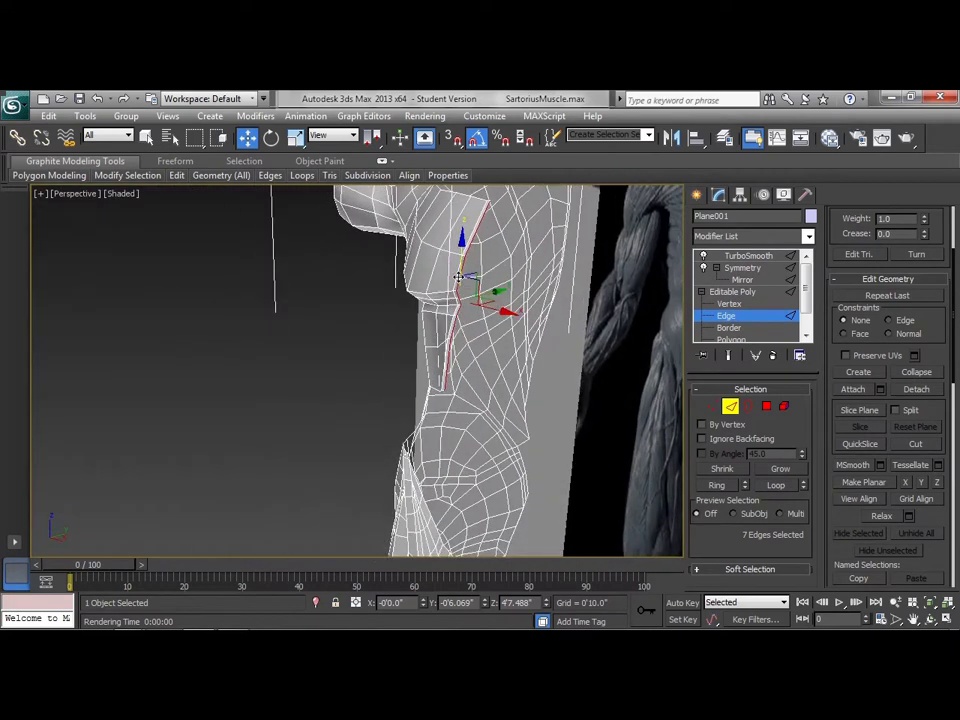
{"action": "middle_click_drag", "start_coordinate": [540, 362], "coordinate": [514, 336], "text": "alt"}
{"action": "right_click", "coordinate": [519, 336]}
{"action": "left_click", "coordinate": [561, 365]}
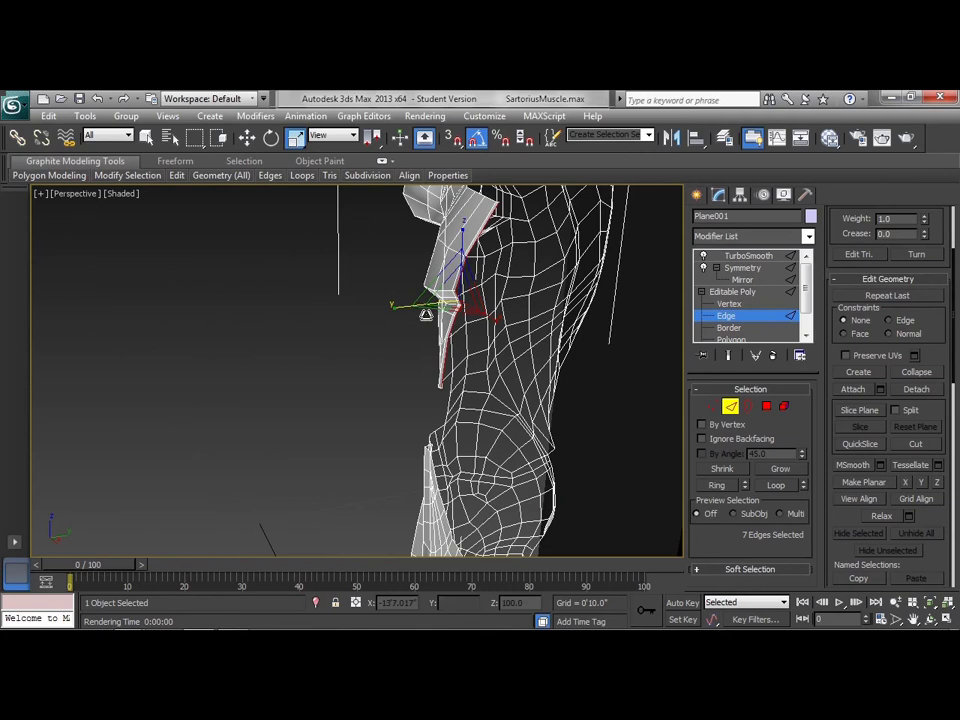
Step: Select the middle vertex on the chest's centre line and move it slightly along the Y axis
{"action": "left_click", "coordinate": [712, 407]}
{"action": "middle_click_drag", "start_coordinate": [541, 329], "coordinate": [500, 331], "text": "alt"}
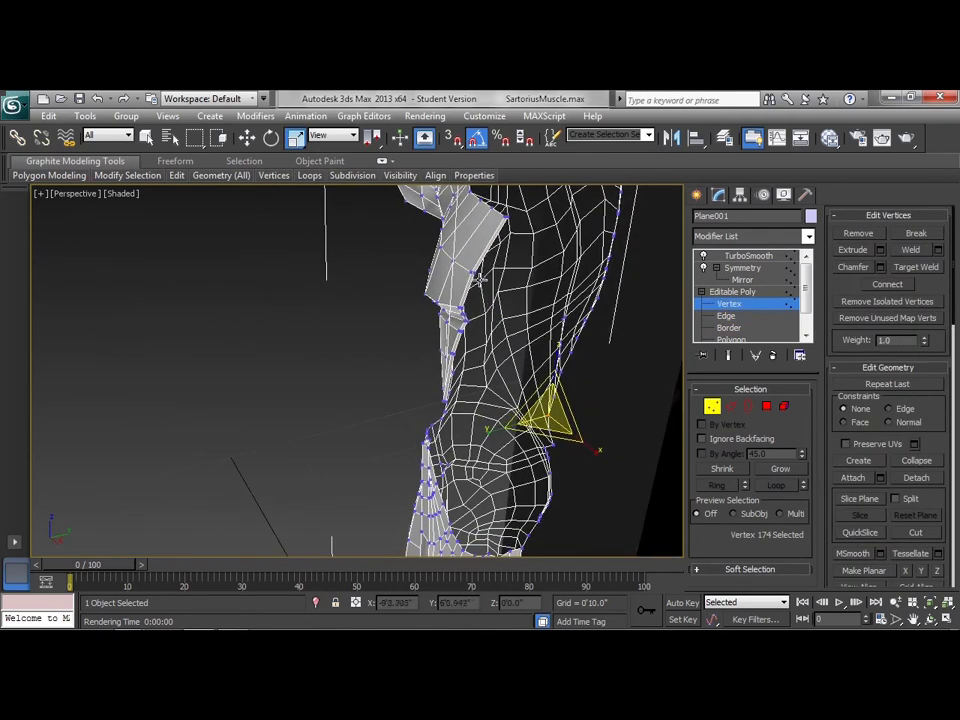
{"action": "left_click", "coordinate": [478, 272]}
{"action": "right_click", "coordinate": [490, 330]}
{"action": "left_click", "coordinate": [506, 335]}
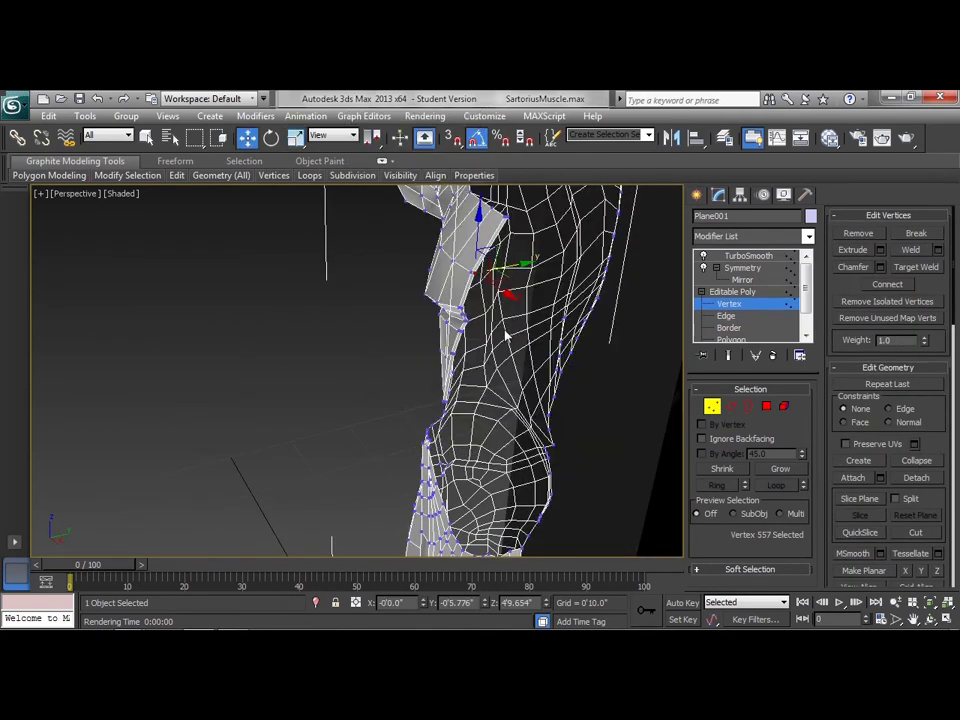
{"action": "middle_click_drag", "start_coordinate": [506, 335], "coordinate": [519, 289], "text": "alt"}
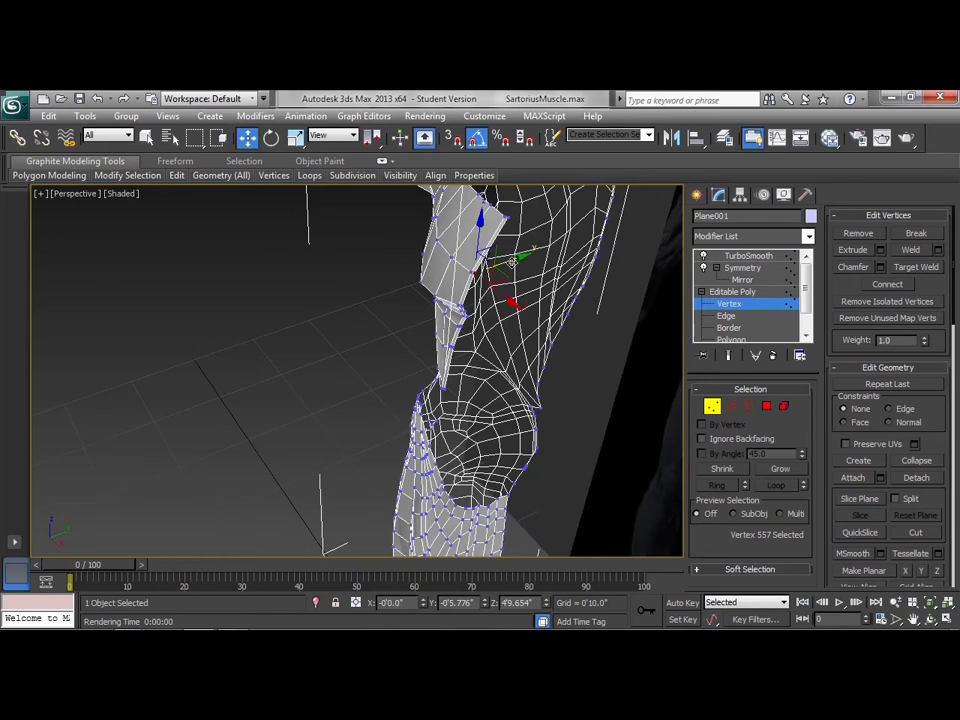
{"action": "left_click_drag", "start_coordinate": [515, 263], "coordinate": [517, 262]}
Step: Shift the upper and middle chest centre vertices along X by about -0'0.1" each
{"action": "left_click", "coordinate": [507, 217]}
{"action": "middle_click_drag", "start_coordinate": [503, 273], "coordinate": [553, 280], "text": "alt"}
{"action": "middle_click_drag", "start_coordinate": [510, 250], "coordinate": [533, 244], "text": "alt"}
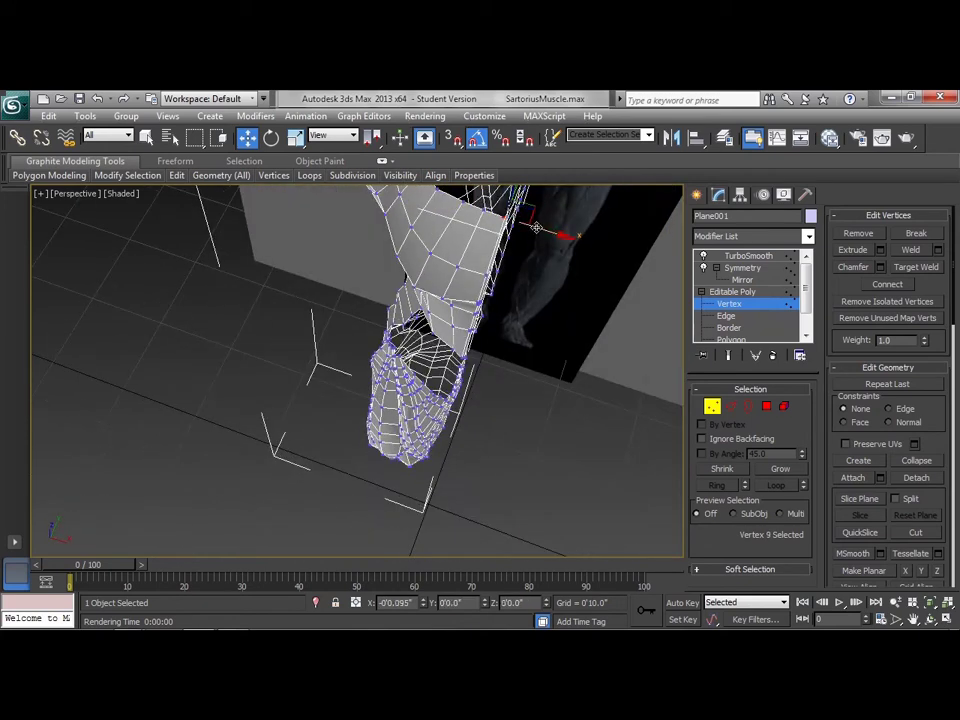
{"action": "left_click", "coordinate": [487, 274]}
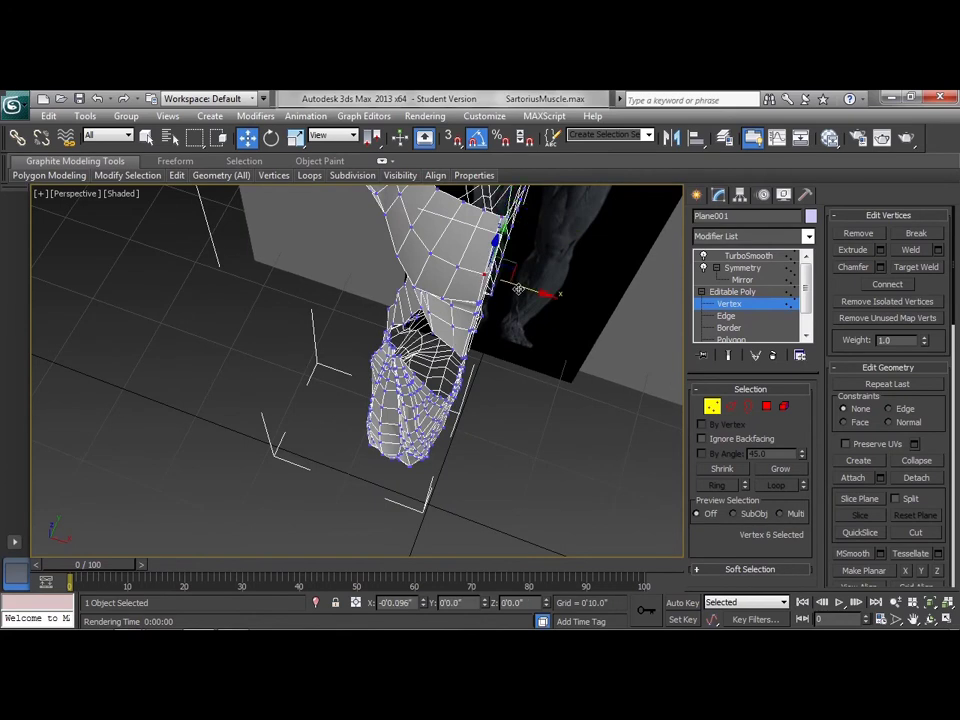
{"action": "left_click_drag", "start_coordinate": [518, 288], "coordinate": [518, 288]}
{"action": "middle_click_drag", "start_coordinate": [518, 288], "coordinate": [495, 250], "text": "alt"}
Step: Move the centre-line vertex at the chest's lower edge along X to about -0'0.198"
{"action": "left_click", "coordinate": [480, 317]}
{"action": "middle_click_drag", "start_coordinate": [500, 325], "coordinate": [544, 340], "text": "alt"}
{"action": "scroll", "coordinate": [545, 340], "scroll_direction": "up", "scroll_amount": 5}
{"action": "left_click_drag", "start_coordinate": [578, 272], "coordinate": [573, 276]}
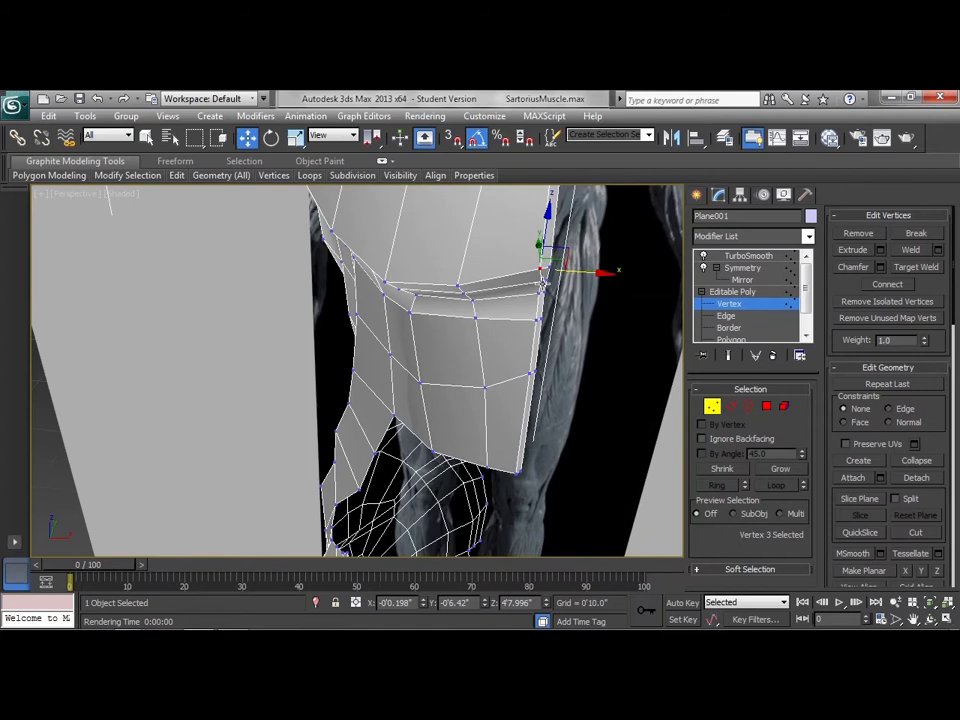
Step: Move the vertex in the crease just below the chest, beside the centre line, along Y to about -0'6.326"
{"action": "left_click", "coordinate": [543, 283]}
{"action": "middle_click_drag", "start_coordinate": [566, 262], "coordinate": [520, 305], "text": "alt"}
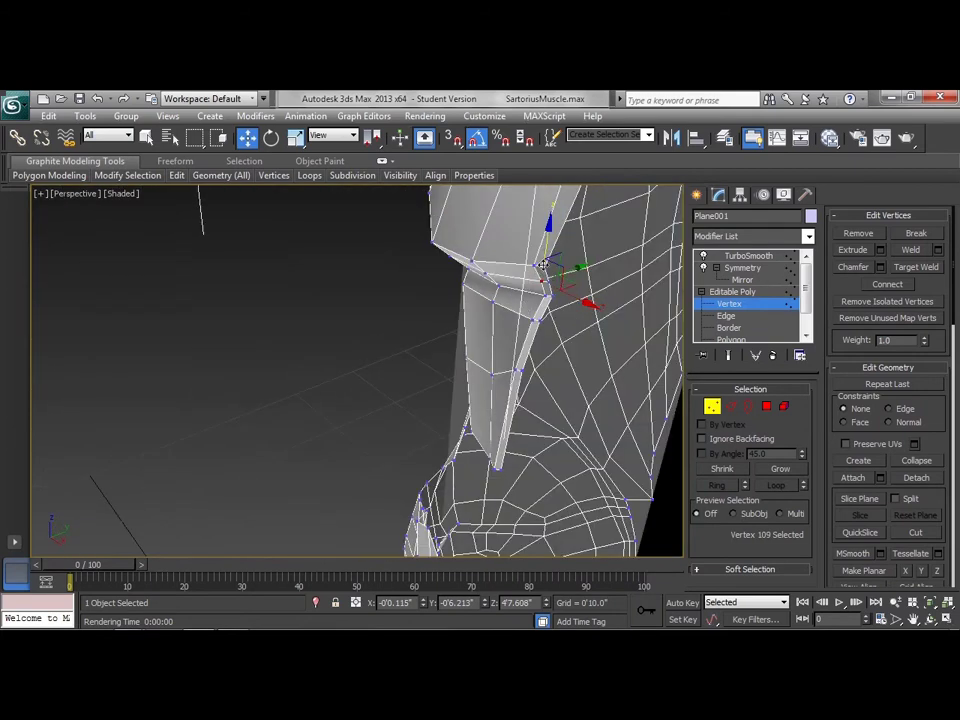
{"action": "left_click", "coordinate": [549, 267]}
{"action": "left_click_drag", "start_coordinate": [576, 258], "coordinate": [534, 285]}
{"action": "left_click", "coordinate": [554, 282]}
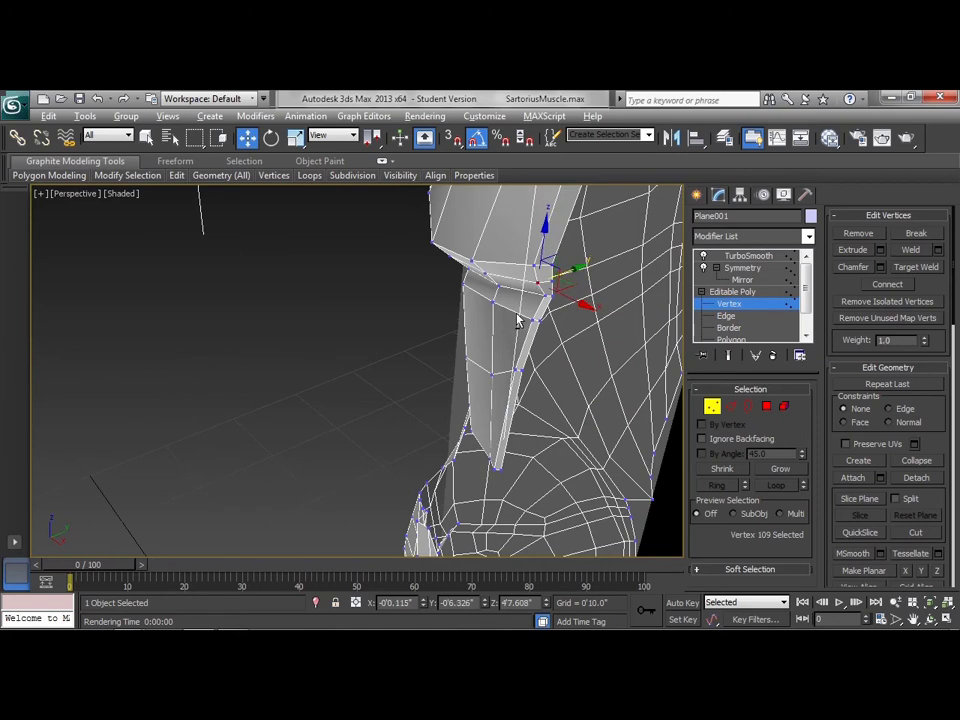
Step: Shift the column of vertices beside the abdomen's centre line slightly outward along X, from the chest crease to the bottom edge
{"action": "middle_click_drag", "start_coordinate": [516, 319], "coordinate": [577, 288], "text": "alt"}
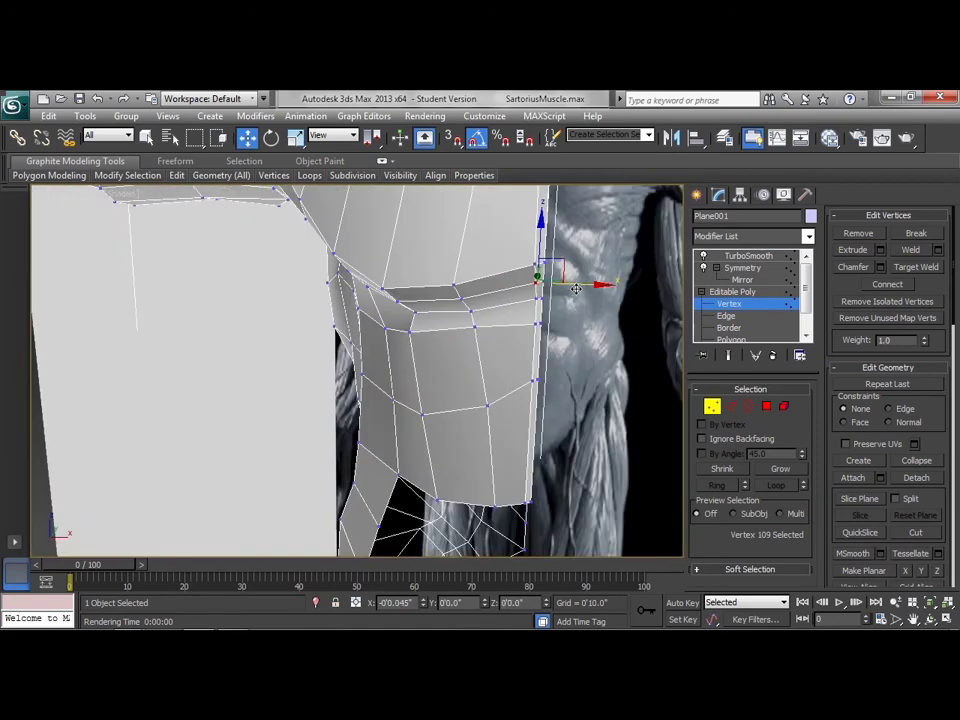
{"action": "left_click_drag", "start_coordinate": [576, 289], "coordinate": [530, 302]}
{"action": "left_click_drag", "start_coordinate": [536, 325], "coordinate": [527, 326]}
{"action": "left_click_drag", "start_coordinate": [533, 381], "coordinate": [522, 387]}
{"action": "left_click_drag", "start_coordinate": [529, 502], "coordinate": [519, 503]}
Step: Move the abdomen's bottom vertex beside the centre line along Y by about 0'0.124"
{"action": "middle_click_drag", "start_coordinate": [520, 498], "coordinate": [578, 435], "text": "alt"}
{"action": "left_click_drag", "start_coordinate": [450, 392], "coordinate": [453, 392]}
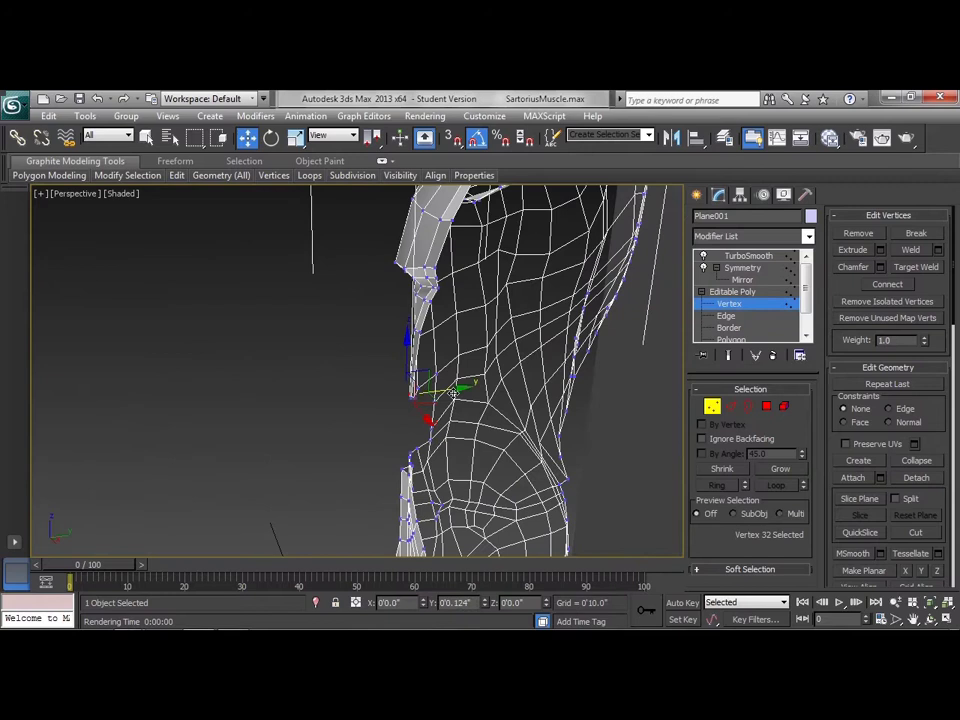
{"action": "middle_click_drag", "start_coordinate": [453, 394], "coordinate": [508, 426], "text": "alt"}
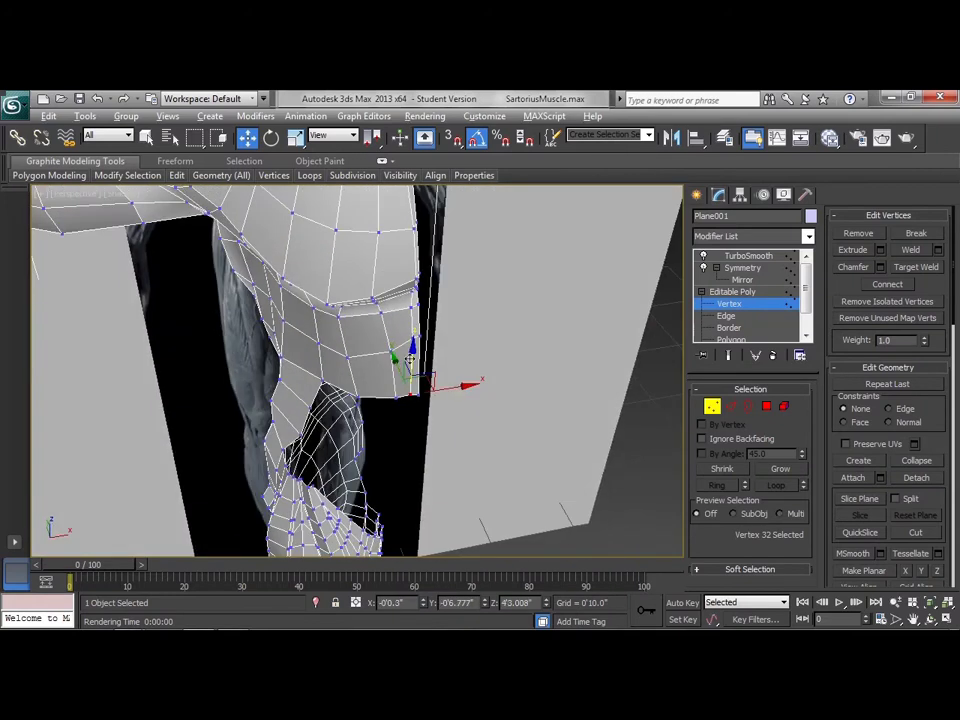
Step: Reposition the abdomen's bottom vertices near the centre line, placing the inner one at about X -0'1.032" and its neighbour at about X -0'0.393"
{"action": "middle_click_drag", "start_coordinate": [409, 359], "coordinate": [435, 440], "text": "alt"}
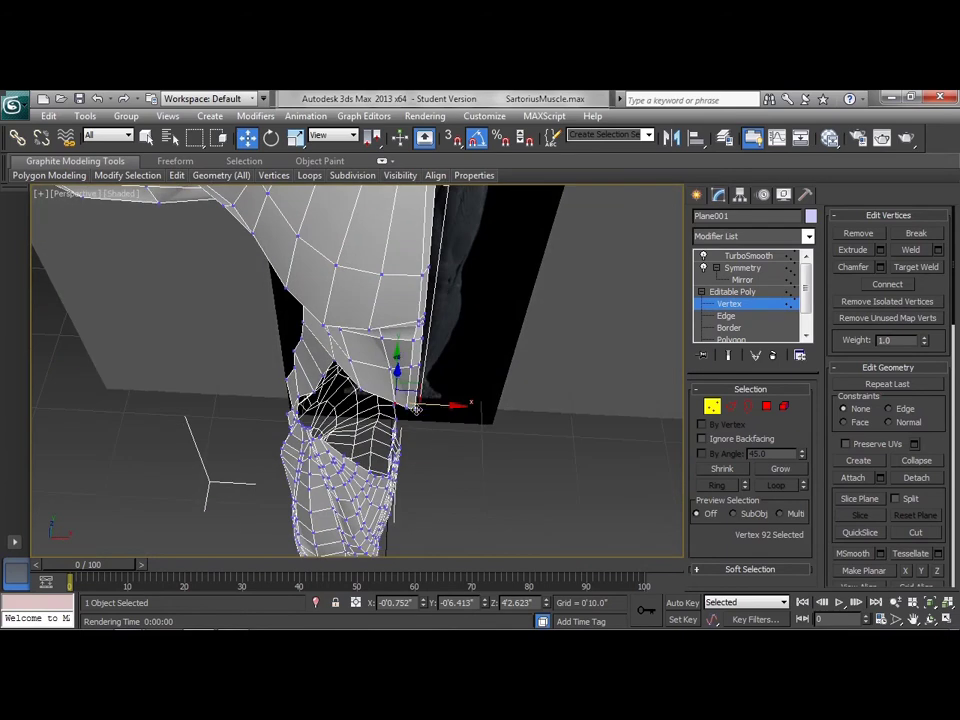
{"action": "left_click", "coordinate": [414, 408]}
{"action": "middle_click_drag", "start_coordinate": [412, 367], "coordinate": [477, 397], "text": "alt"}
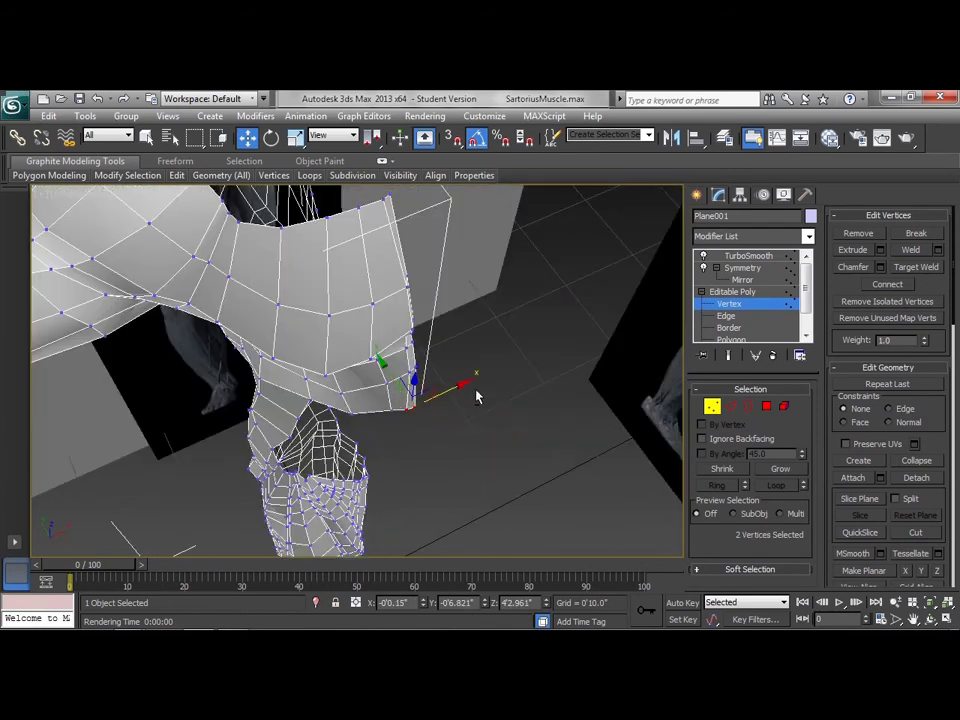
{"action": "left_click", "coordinate": [396, 385]}
{"action": "middle_click_drag", "start_coordinate": [396, 385], "coordinate": [388, 414], "text": "alt"}
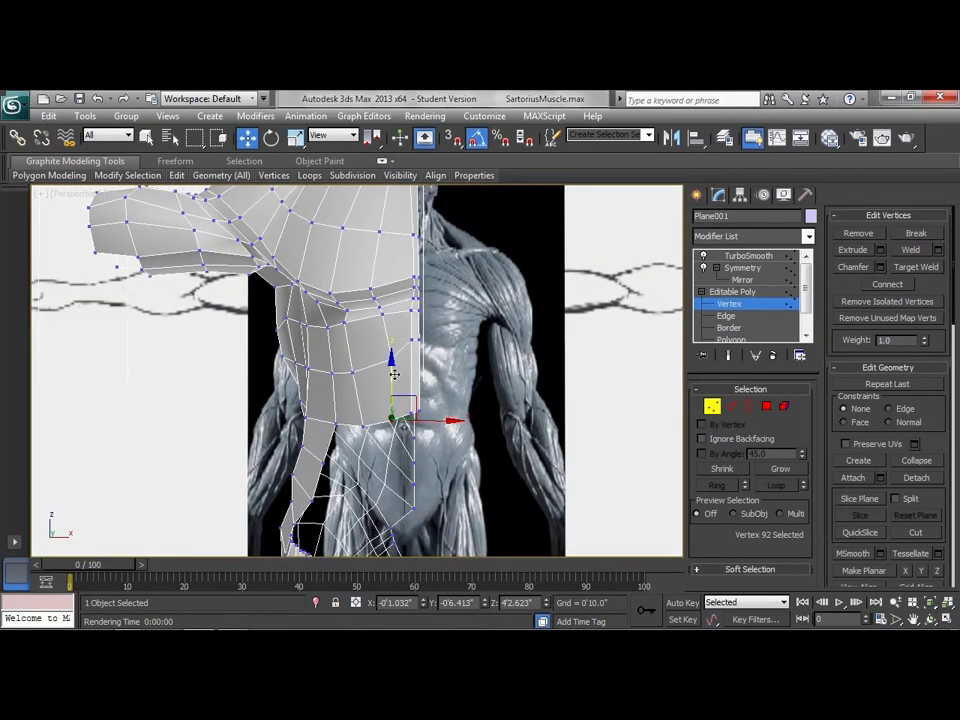
{"action": "left_click", "coordinate": [411, 339]}
{"action": "middle_click_drag", "start_coordinate": [450, 326], "coordinate": [441, 399], "text": "alt"}
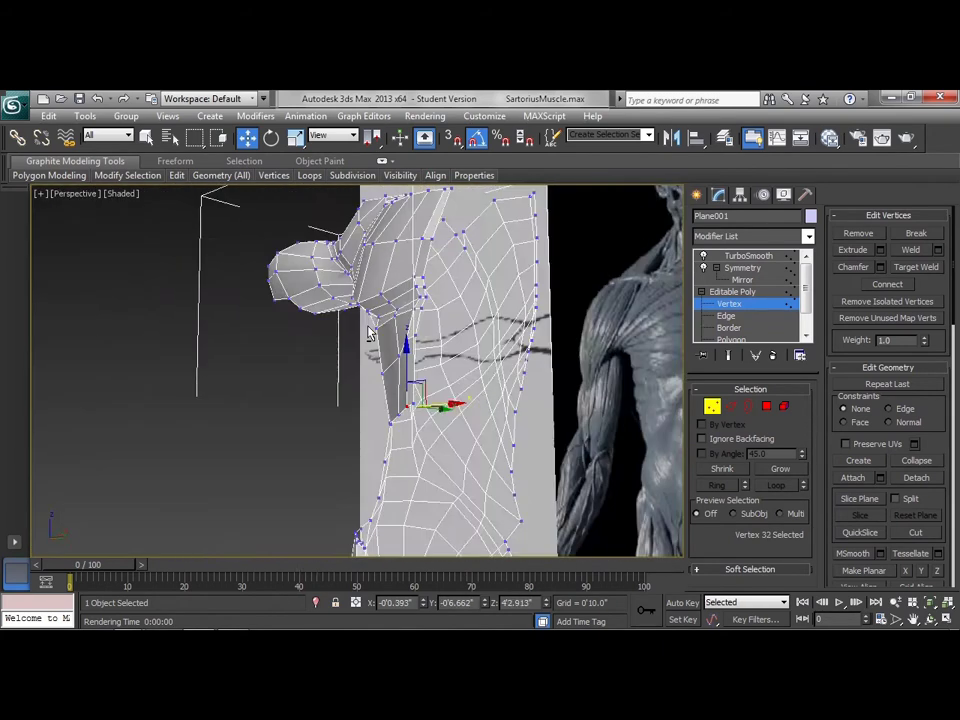
Step: Bridge the abdomen's bottom centre edge to the matching edge on the back of the pelvis with 2 segments
{"action": "middle_click_drag", "start_coordinate": [370, 333], "coordinate": [462, 374], "text": "alt"}
{"action": "left_click", "coordinate": [732, 407]}
{"action": "left_click", "coordinate": [407, 347]}
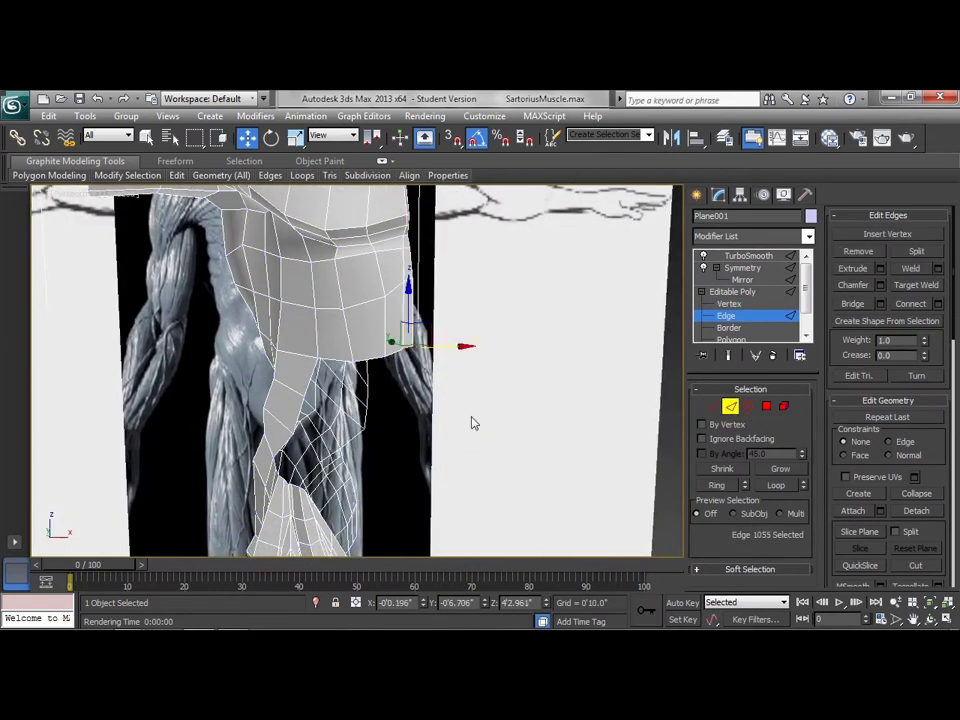
{"action": "middle_click_drag", "start_coordinate": [471, 422], "coordinate": [272, 413], "text": "alt"}
{"action": "left_click", "coordinate": [370, 461], "text": "ctrl"}
{"action": "middle_click_drag", "start_coordinate": [432, 422], "coordinate": [499, 426], "text": "alt"}
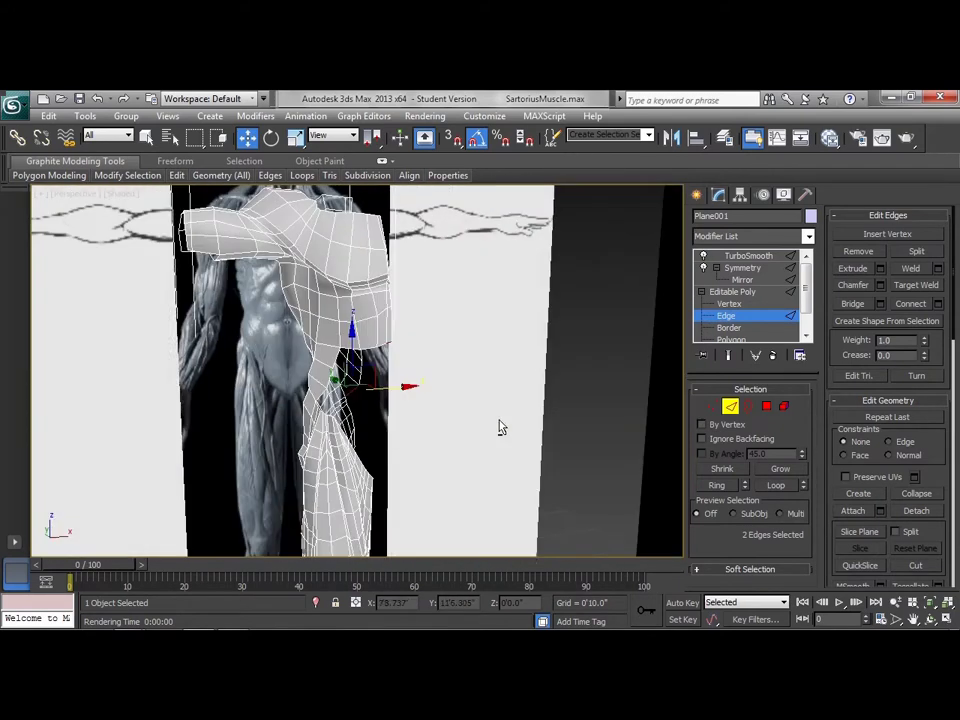
{"action": "left_click", "coordinate": [881, 305]}
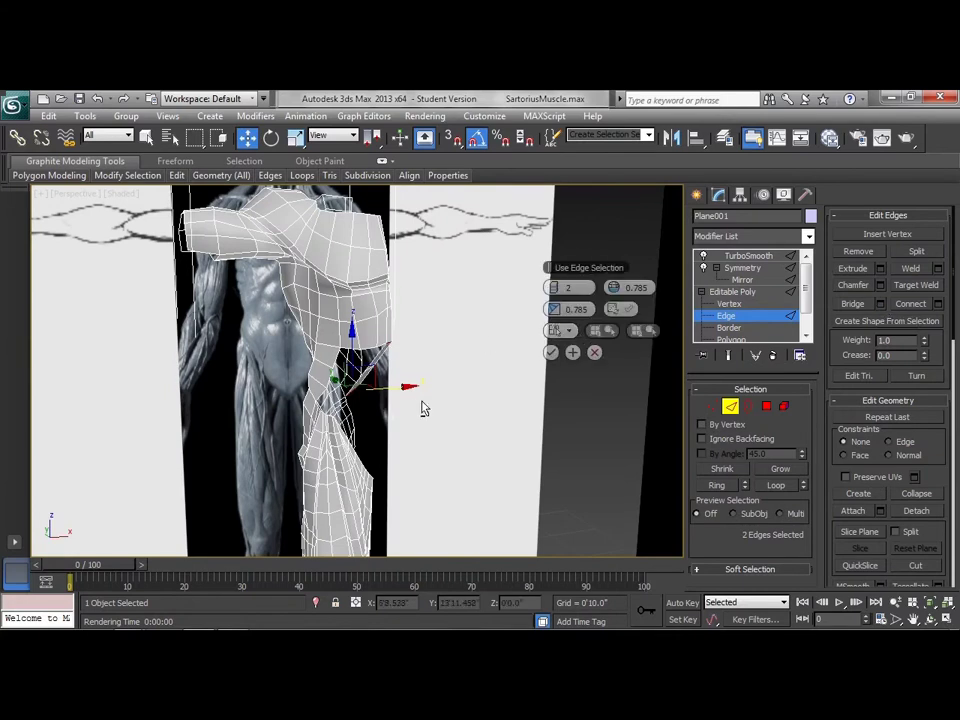
{"action": "mouse_move", "coordinate": [421, 408]}
{"action": "middle_mouse_down", "text": "alt"}
{"action": "mouse_move", "coordinate": [298, 390]}
{"action": "mouse_move", "coordinate": [380, 378]}
{"action": "mouse_move", "coordinate": [379, 396]}
{"action": "mouse_move", "coordinate": [343, 392]}
{"action": "mouse_move", "coordinate": [395, 405]}
{"action": "mouse_move", "coordinate": [396, 395]}
{"action": "mouse_move", "coordinate": [403, 413]}
{"action": "middle_mouse_up", "text": "alt"}
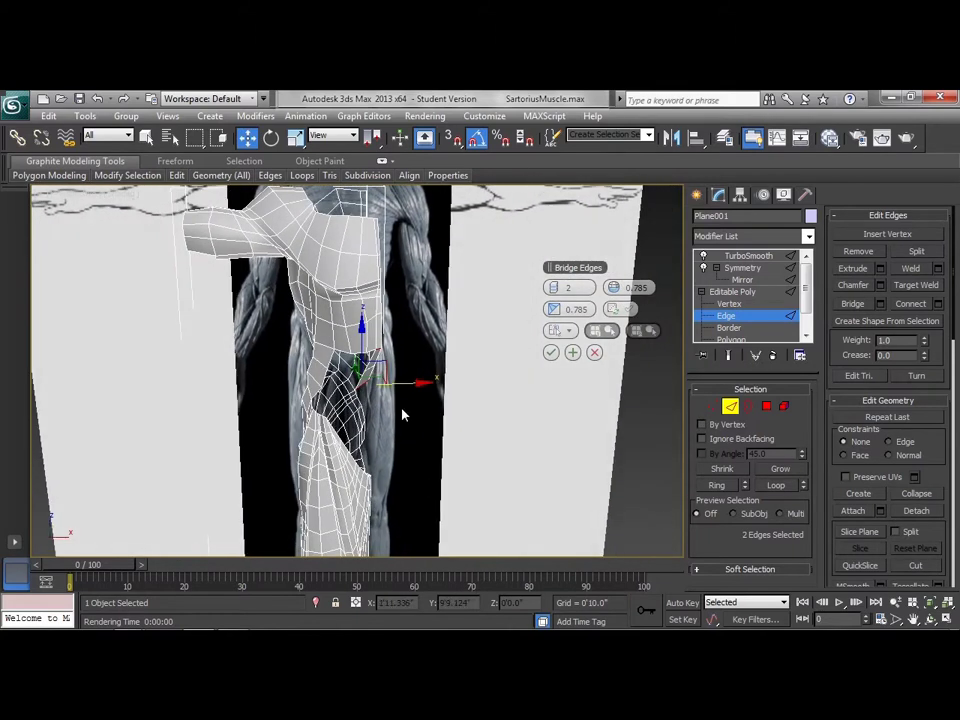
{"action": "left_click", "coordinate": [551, 353]}
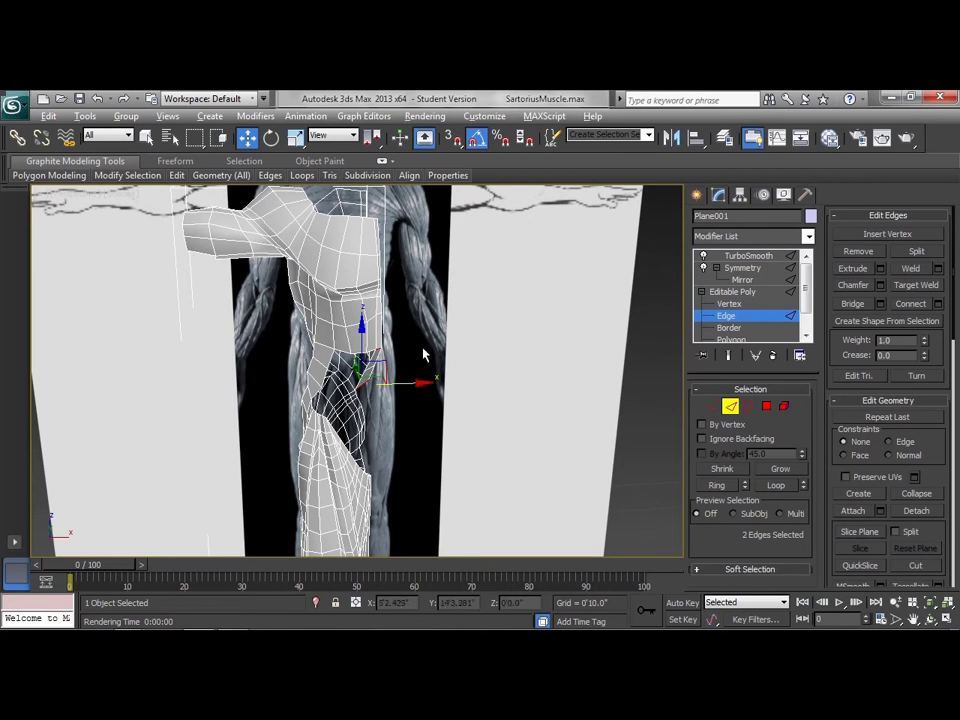
Step: Move the cross edge of the bridged strip down to the crotch, at about Z 3'3.517"
{"action": "middle_click_drag", "start_coordinate": [423, 354], "coordinate": [371, 320], "text": "alt"}
{"action": "left_click", "coordinate": [372, 368]}
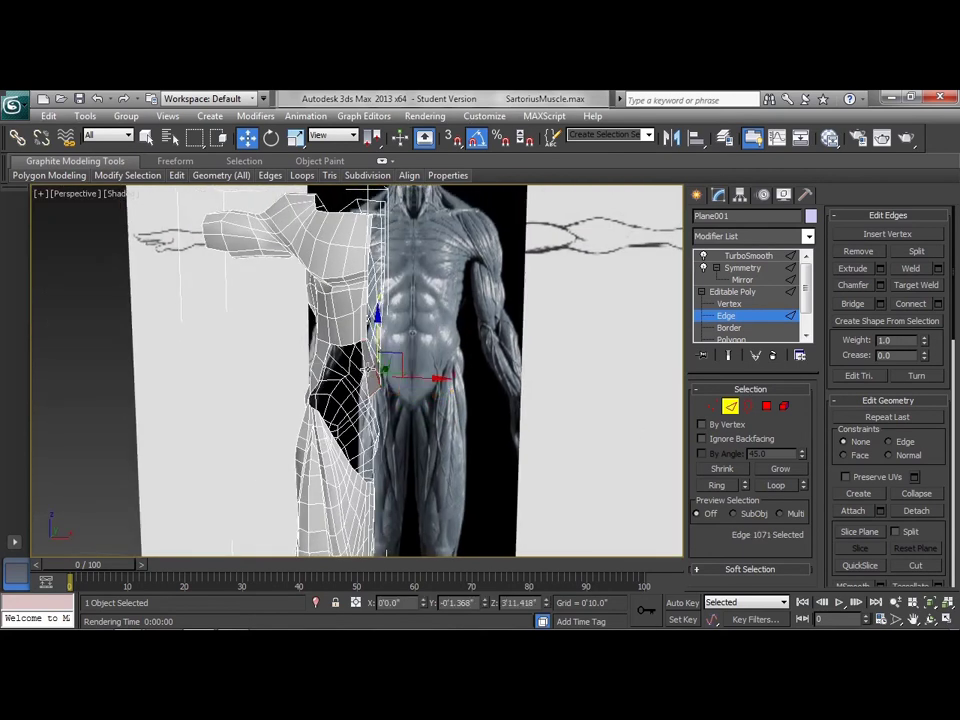
{"action": "left_click", "coordinate": [393, 349]}
{"action": "left_click_drag", "start_coordinate": [370, 320], "coordinate": [376, 432]}
{"action": "middle_click_drag", "start_coordinate": [388, 407], "coordinate": [377, 370], "text": "alt"}
{"action": "middle_click_drag", "start_coordinate": [418, 282], "coordinate": [256, 315], "text": "alt"}
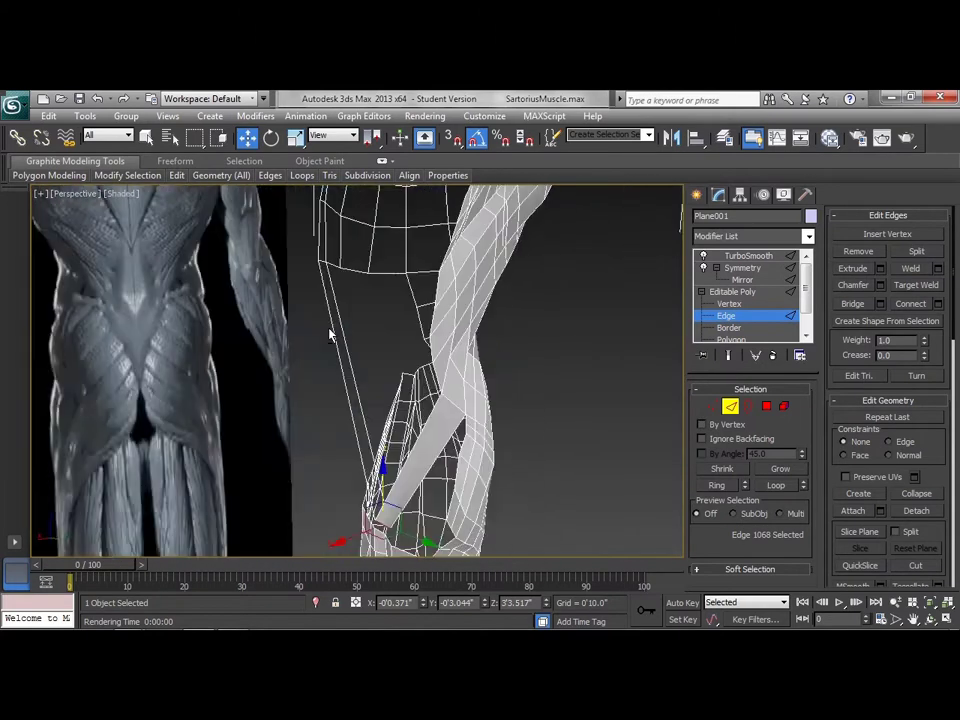
{"action": "middle_click_drag", "start_coordinate": [330, 336], "coordinate": [516, 367], "text": "alt"}
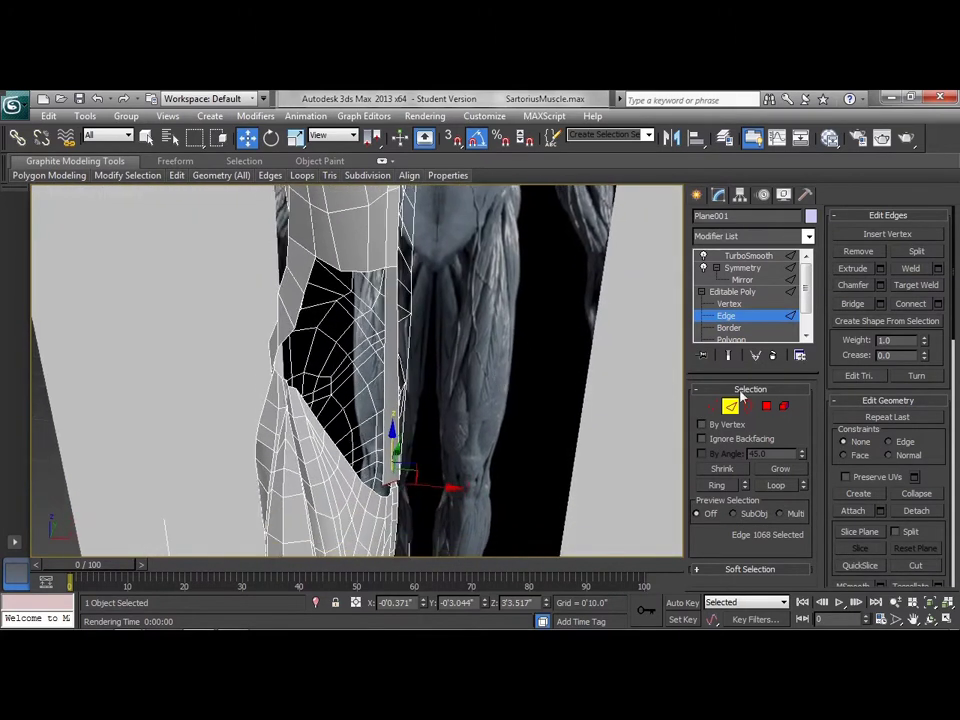
Step: Move the strip's two crotch vertices toward the centre line and down to about X -0'0.137", Z 3'3.272"
{"action": "left_click", "coordinate": [711, 406]}
{"action": "left_click", "coordinate": [385, 490]}
{"action": "middle_click_drag", "start_coordinate": [385, 490], "coordinate": [408, 443], "text": "alt"}
{"action": "left_click_drag", "start_coordinate": [403, 447], "coordinate": [403, 448]}
{"action": "middle_click_drag", "start_coordinate": [403, 448], "coordinate": [440, 452], "text": "alt"}
{"action": "scroll", "coordinate": [414, 460], "scroll_direction": "up", "scroll_amount": 4}
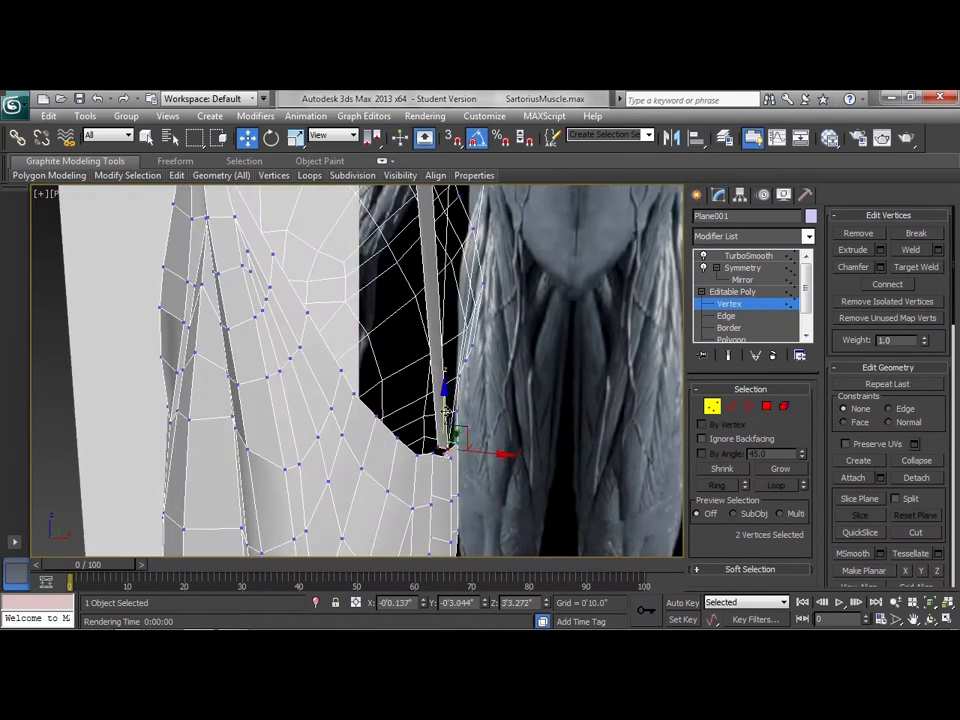
Step: Fit the crotch vertices to the inner thigh opening, nudging one along Y by about -0'0.068" and another to about X -0'0.295"
{"action": "middle_click_drag", "start_coordinate": [450, 407], "coordinate": [436, 474], "text": "alt"}
{"action": "left_click_drag", "start_coordinate": [483, 452], "coordinate": [478, 441]}
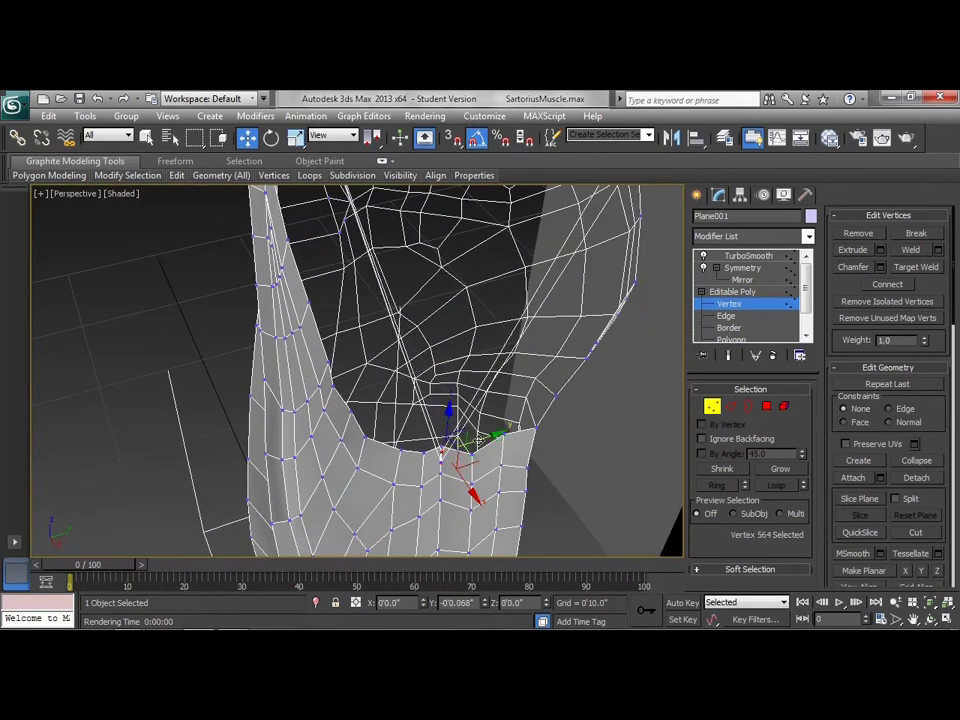
{"action": "middle_click_drag", "start_coordinate": [477, 442], "coordinate": [434, 446], "text": "alt"}
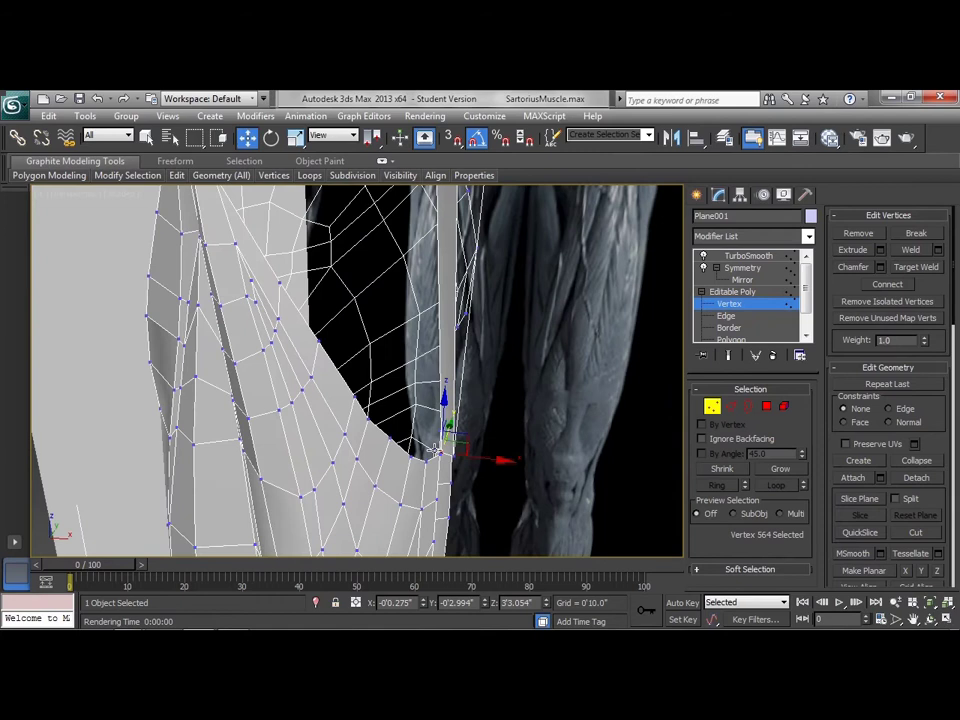
{"action": "left_click_drag", "start_coordinate": [485, 457], "coordinate": [489, 458]}
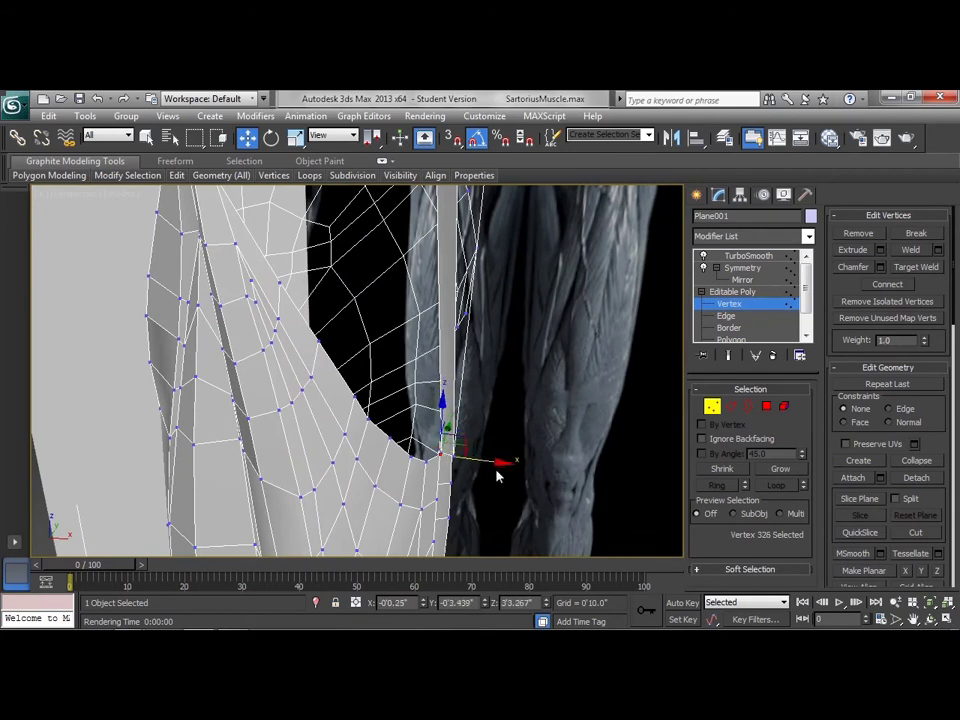
{"action": "middle_click_drag", "start_coordinate": [509, 478], "coordinate": [350, 469], "text": "alt"}
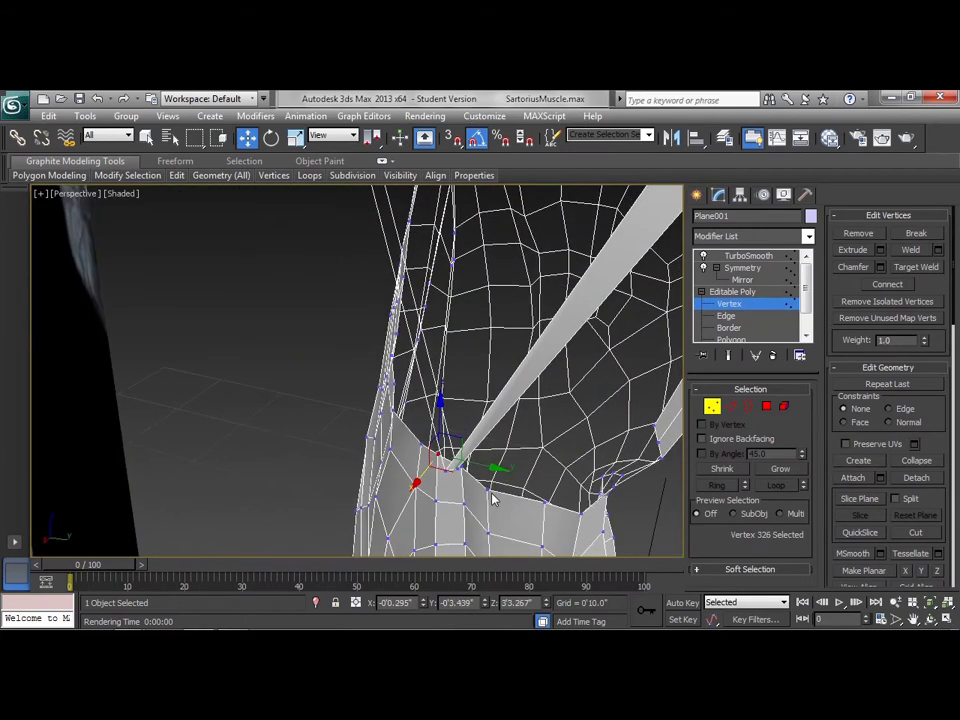
{"action": "left_click", "coordinate": [487, 494]}
{"action": "middle_click_drag", "start_coordinate": [474, 514], "coordinate": [560, 500], "text": "alt"}
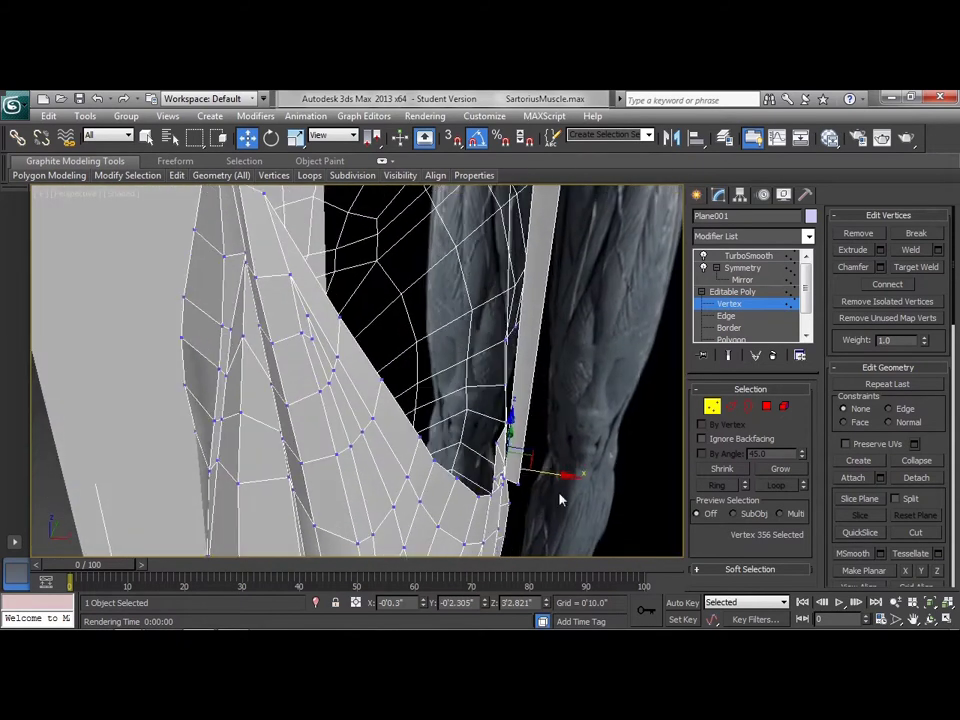
Step: Connect the four long edges of the front and back crotch strip with 1 segment
{"action": "left_click", "coordinate": [730, 406]}
{"action": "left_click", "coordinate": [520, 320]}
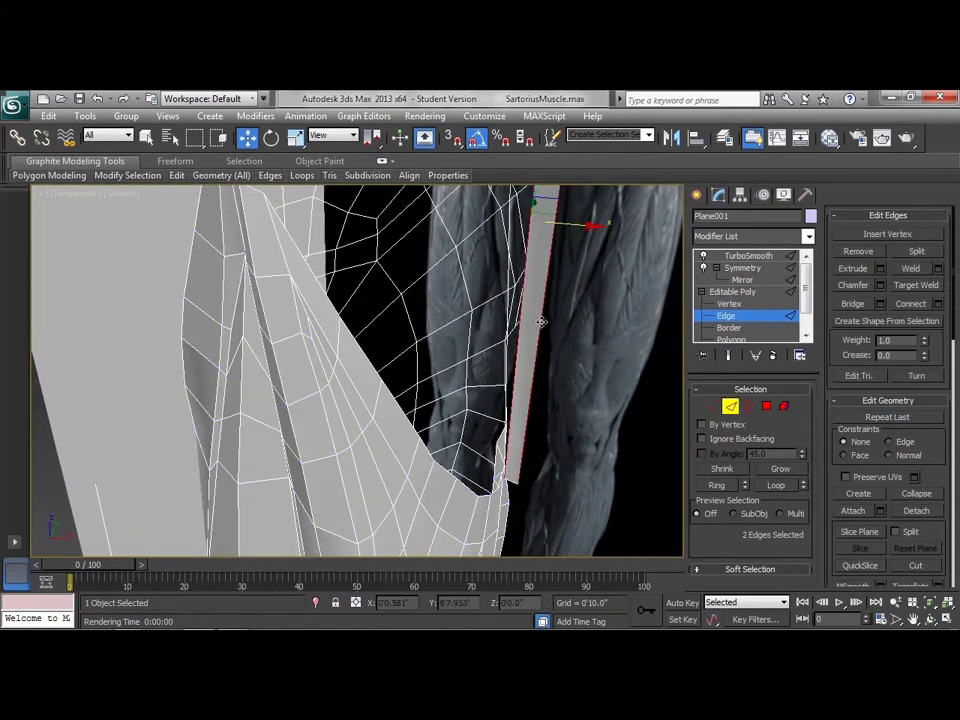
{"action": "middle_click_drag", "start_coordinate": [520, 320], "coordinate": [577, 358], "text": "alt"}
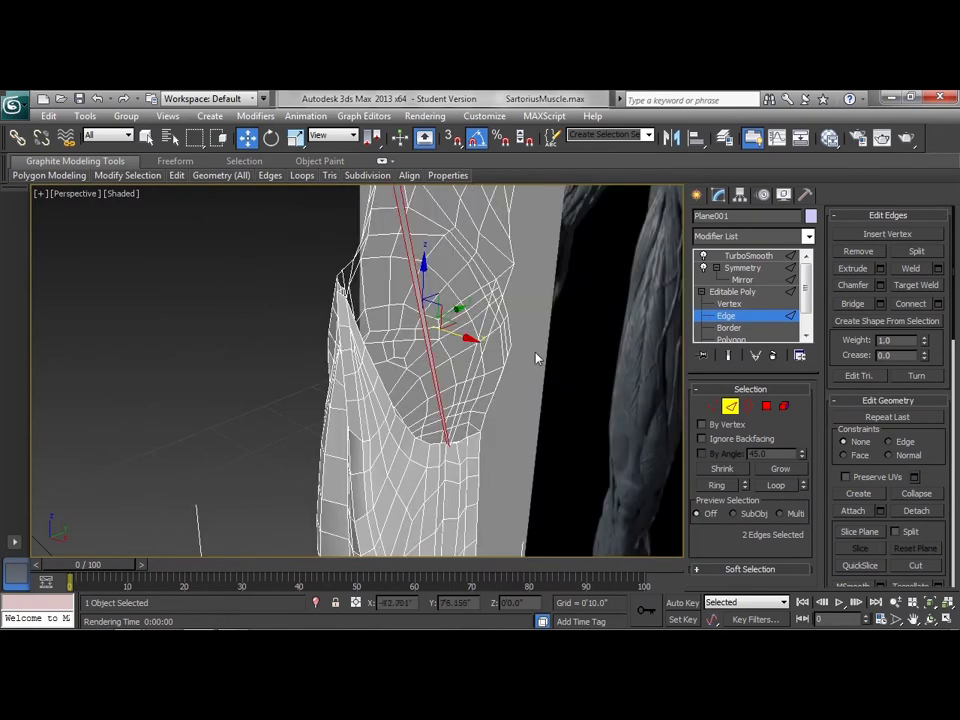
{"action": "left_click", "coordinate": [479, 367], "text": "ctrl"}
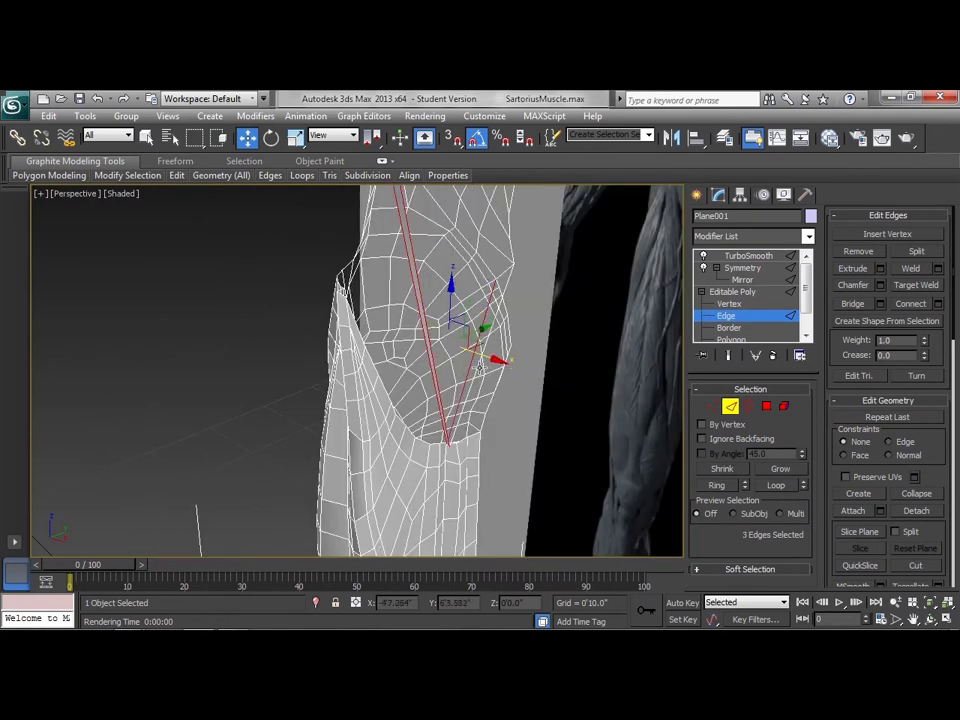
{"action": "left_click", "coordinate": [480, 368], "text": "ctrl"}
{"action": "middle_click_drag", "start_coordinate": [480, 368], "coordinate": [512, 378], "text": "alt"}
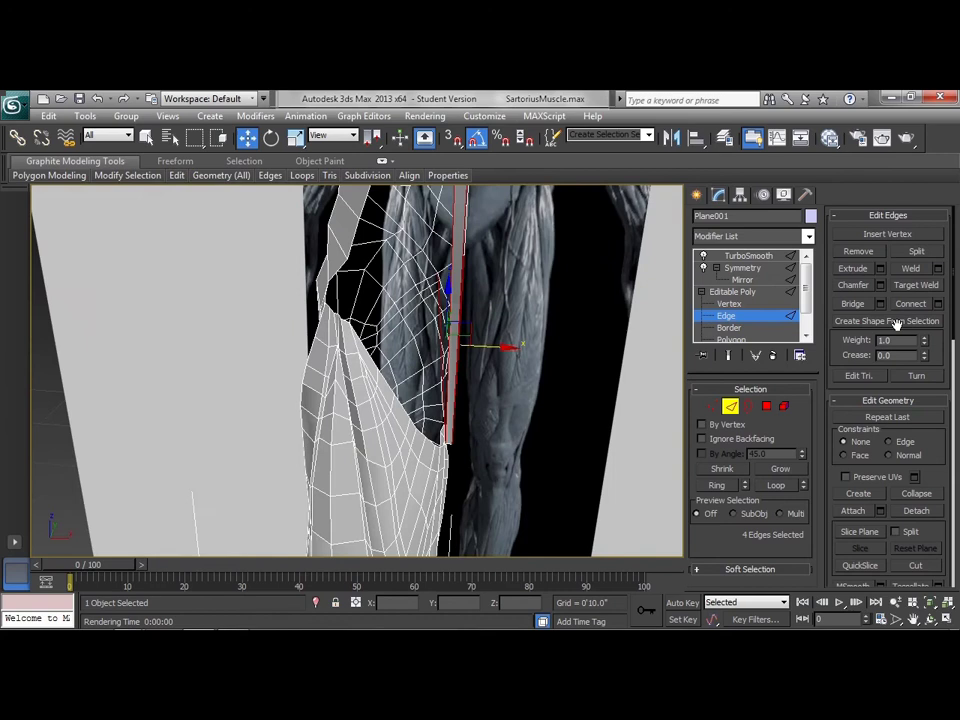
{"action": "left_click", "coordinate": [938, 304]}
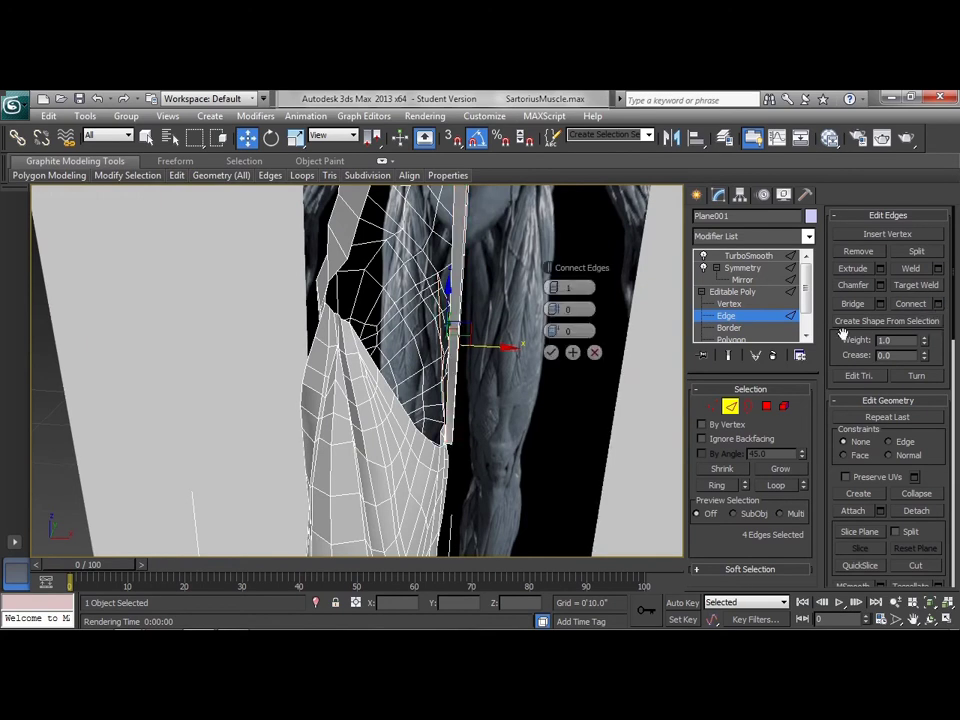
{"action": "mouse_move", "coordinate": [450, 285]}
{"action": "middle_mouse_down", "text": "alt"}
{"action": "mouse_move", "coordinate": [451, 248]}
{"action": "mouse_move", "coordinate": [452, 302]}
{"action": "mouse_move", "coordinate": [437, 298]}
{"action": "mouse_move", "coordinate": [568, 315]}
{"action": "mouse_move", "coordinate": [594, 332]}
{"action": "mouse_move", "coordinate": [582, 342]}
{"action": "mouse_move", "coordinate": [440, 292]}
{"action": "middle_mouse_up", "text": "alt"}
{"action": "left_click", "coordinate": [553, 354]}
{"action": "left_click", "coordinate": [552, 356]}
Step: Lower the new vertices on the strip's back section to the inner thigh opening, placing one at about X -0'0.22", Z 3'2.541"
{"action": "left_click_drag", "start_coordinate": [438, 291], "coordinate": [421, 344]}
{"action": "middle_click_drag", "start_coordinate": [420, 348], "coordinate": [355, 335], "text": "alt"}
{"action": "key", "text": "1"}
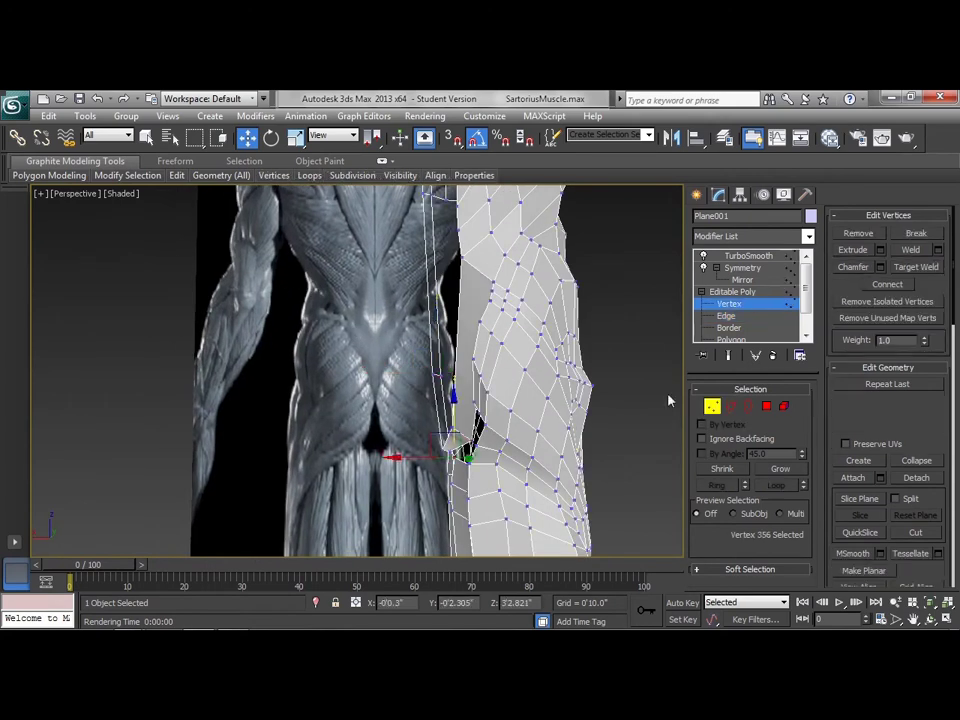
{"action": "left_click", "coordinate": [470, 442]}
{"action": "middle_click_drag", "start_coordinate": [497, 407], "coordinate": [548, 461], "text": "alt"}
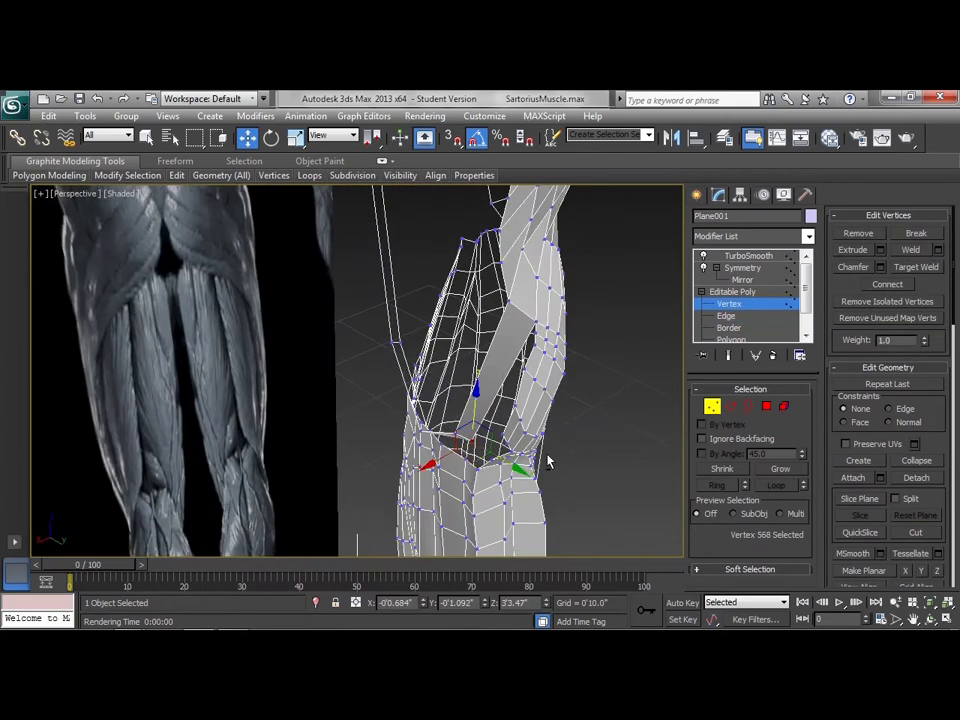
{"action": "left_click_drag", "start_coordinate": [447, 454], "coordinate": [442, 458]}
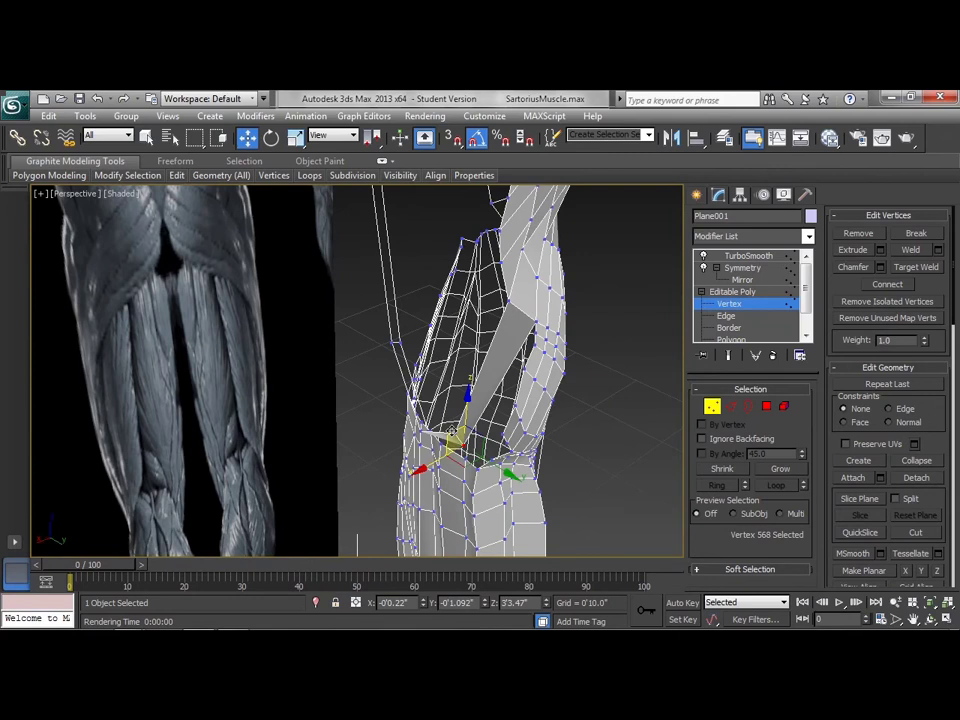
{"action": "left_click_drag", "start_coordinate": [455, 402], "coordinate": [456, 421]}
{"action": "middle_click_drag", "start_coordinate": [458, 427], "coordinate": [479, 412], "text": "alt"}
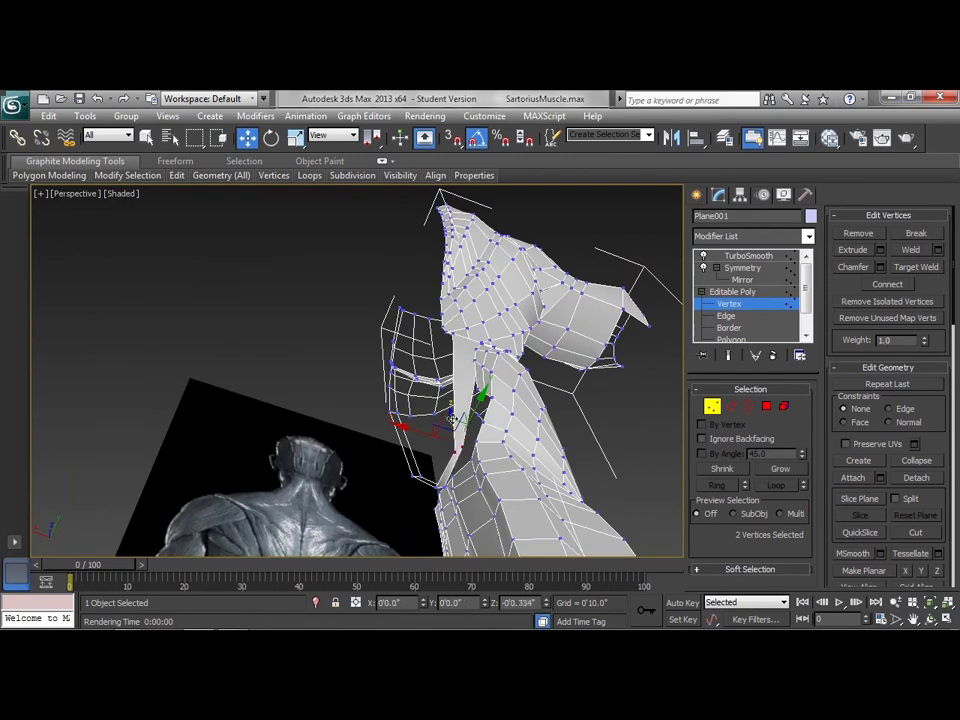
{"action": "mouse_move", "coordinate": [456, 428]}
{"action": "left_mouse_down"}
{"action": "mouse_move", "coordinate": [455, 473]}
{"action": "mouse_move", "coordinate": [475, 428]}
{"action": "left_mouse_up"}
{"action": "middle_click_drag", "start_coordinate": [472, 432], "coordinate": [611, 471], "text": "alt"}
Step: Move the front crotch strip's two connecting vertices to about Y -0'5.25", Z 3'4.228", following the lower abdomen's profile
{"action": "left_click", "coordinate": [466, 453]}
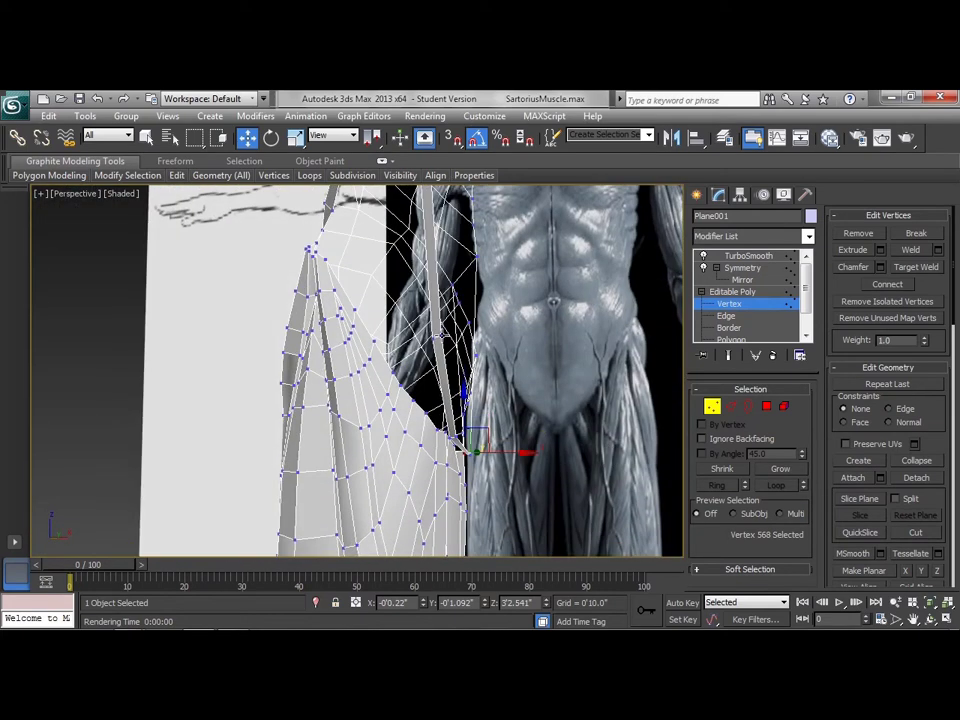
{"action": "left_click", "coordinate": [442, 337]}
{"action": "left_click", "coordinate": [432, 338], "text": "ctrl"}
{"action": "middle_click_drag", "start_coordinate": [481, 354], "coordinate": [397, 383], "text": "alt"}
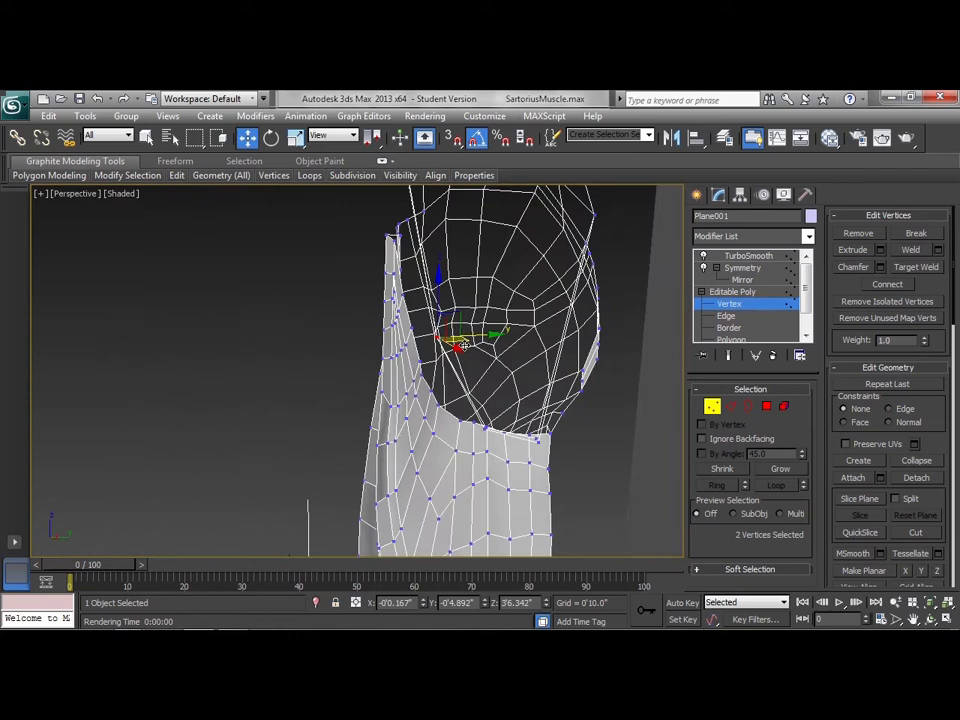
{"action": "left_click_drag", "start_coordinate": [463, 345], "coordinate": [414, 347]}
{"action": "left_click_drag", "start_coordinate": [454, 383], "coordinate": [466, 384]}
{"action": "middle_click_drag", "start_coordinate": [397, 400], "coordinate": [440, 369], "text": "alt"}
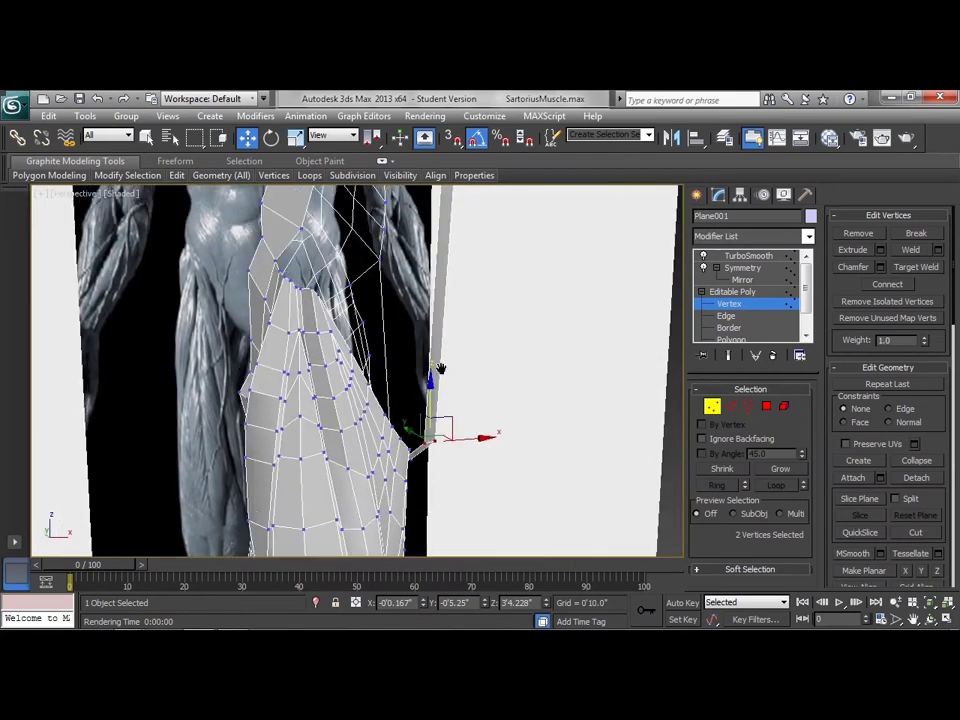
Step: Connect the two long edges of the strip's front section with 3 segments
{"action": "left_click", "coordinate": [730, 408]}
{"action": "middle_click_drag", "start_coordinate": [436, 286], "coordinate": [606, 344], "text": "alt"}
{"action": "left_click", "coordinate": [938, 304]}
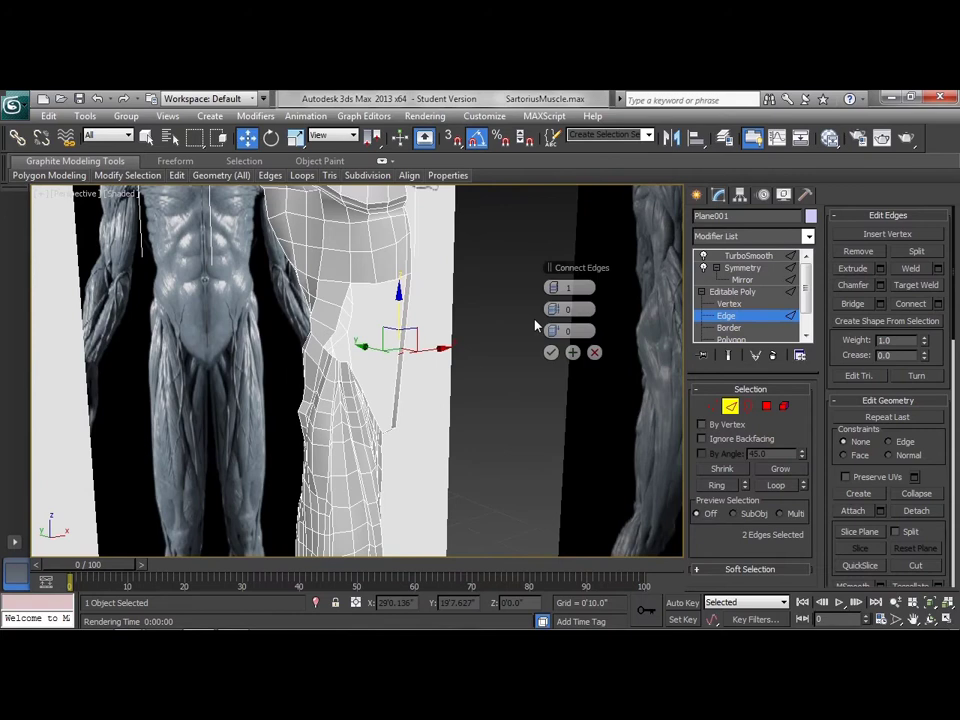
{"action": "left_click", "coordinate": [559, 288]}
{"action": "left_click", "coordinate": [559, 288]}
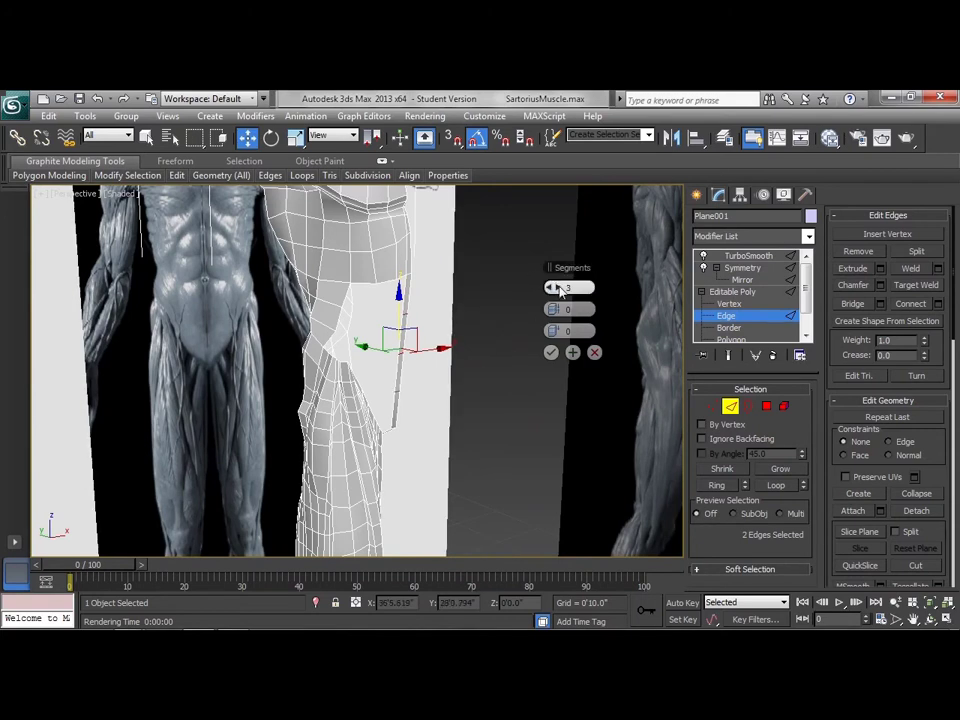
{"action": "left_click", "coordinate": [551, 353]}
Step: Move the lowest pair of front strip vertices to about Y -0'4.532", Z 3'3.892"
{"action": "middle_click_drag", "start_coordinate": [551, 360], "coordinate": [518, 360], "text": "alt"}
{"action": "mouse_move", "coordinate": [411, 366]}
{"action": "middle_mouse_down", "text": "alt"}
{"action": "mouse_move", "coordinate": [429, 446]}
{"action": "mouse_move", "coordinate": [325, 372]}
{"action": "mouse_move", "coordinate": [255, 373]}
{"action": "mouse_move", "coordinate": [242, 388]}
{"action": "mouse_move", "coordinate": [420, 385]}
{"action": "middle_mouse_up", "text": "alt"}
{"action": "left_click", "coordinate": [711, 406]}
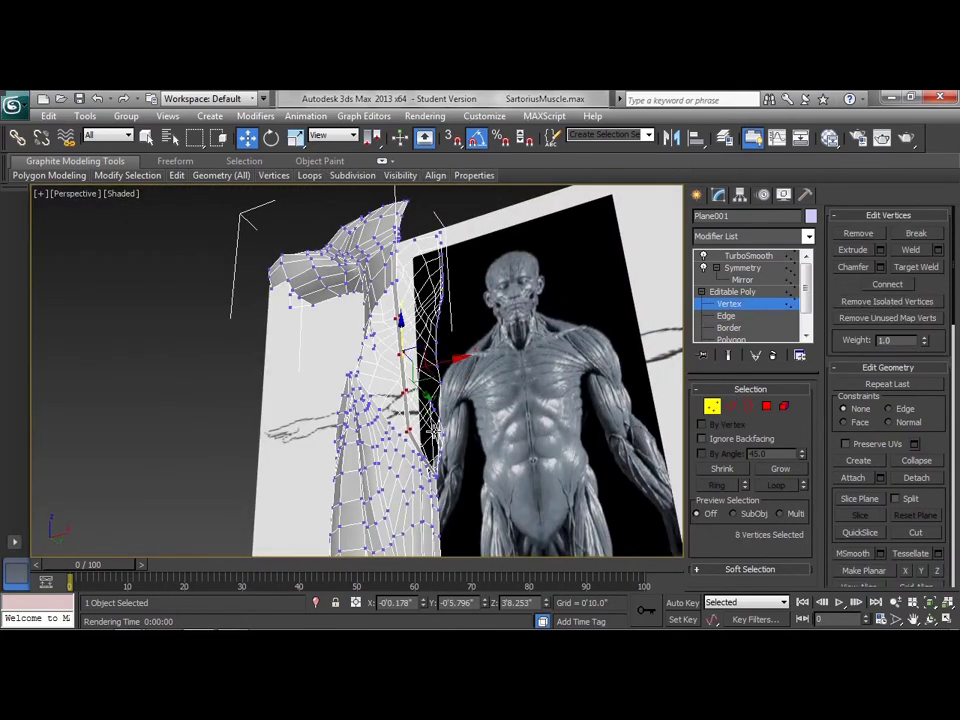
{"action": "left_click", "coordinate": [515, 423]}
{"action": "left_click", "coordinate": [408, 431]}
{"action": "left_click", "coordinate": [411, 434], "text": "ctrl"}
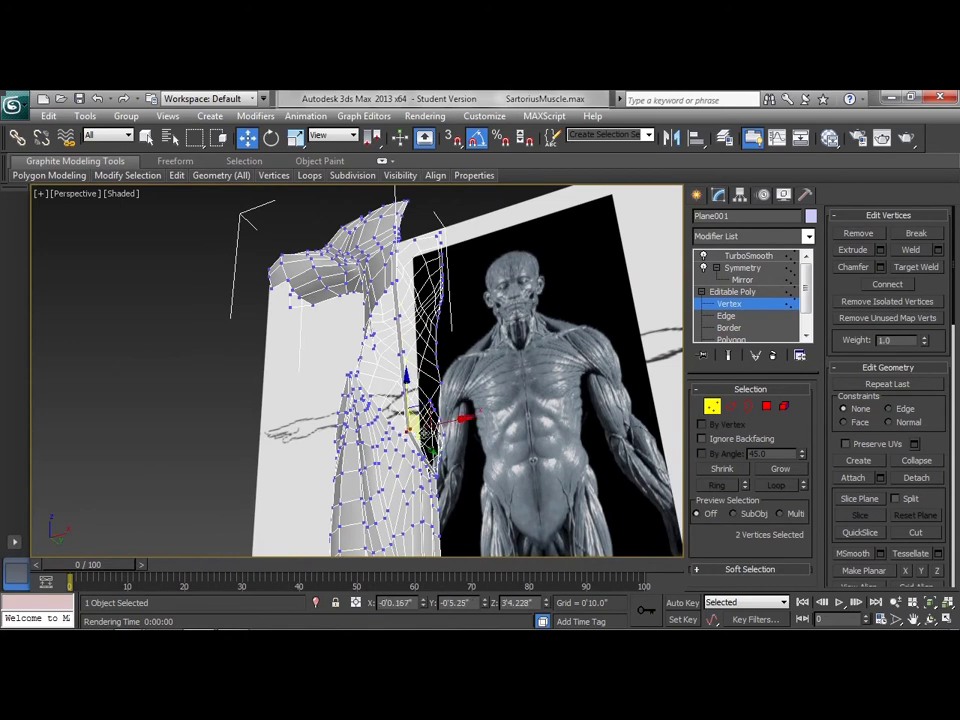
{"action": "middle_click_drag", "start_coordinate": [478, 433], "coordinate": [445, 436], "text": "alt"}
{"action": "left_click_drag", "start_coordinate": [456, 437], "coordinate": [466, 438]}
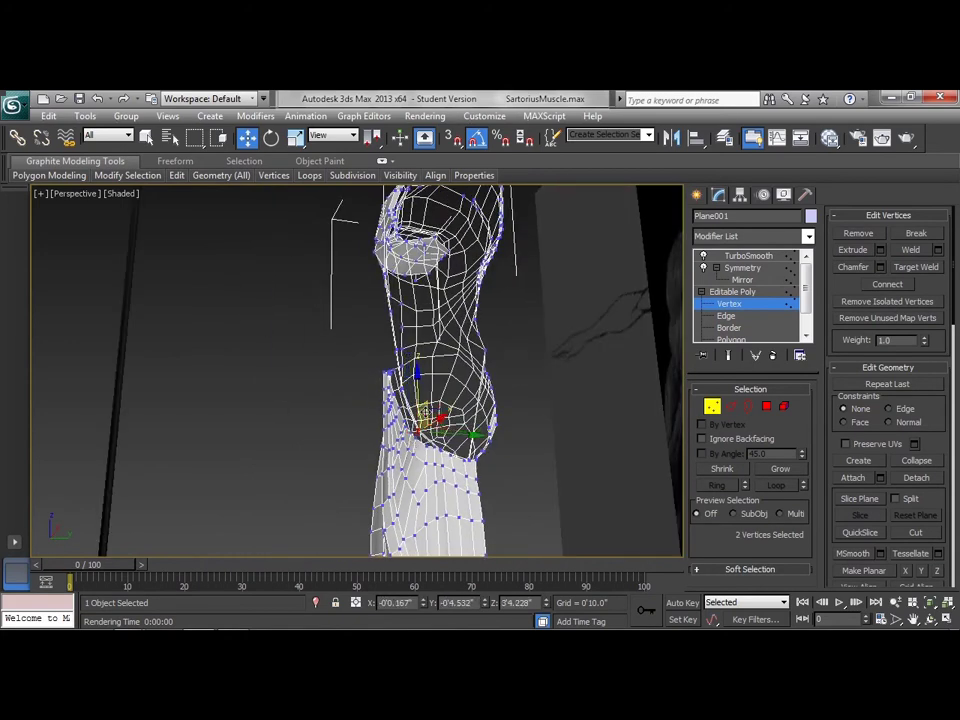
{"action": "left_click_drag", "start_coordinate": [418, 398], "coordinate": [419, 401]}
Step: Lower the next pair of front strip vertices to about Y -0'5.614", Z 3'5.676"
{"action": "key", "text": "f"}
{"action": "scroll", "coordinate": [415, 403], "scroll_direction": "up", "scroll_amount": 2}
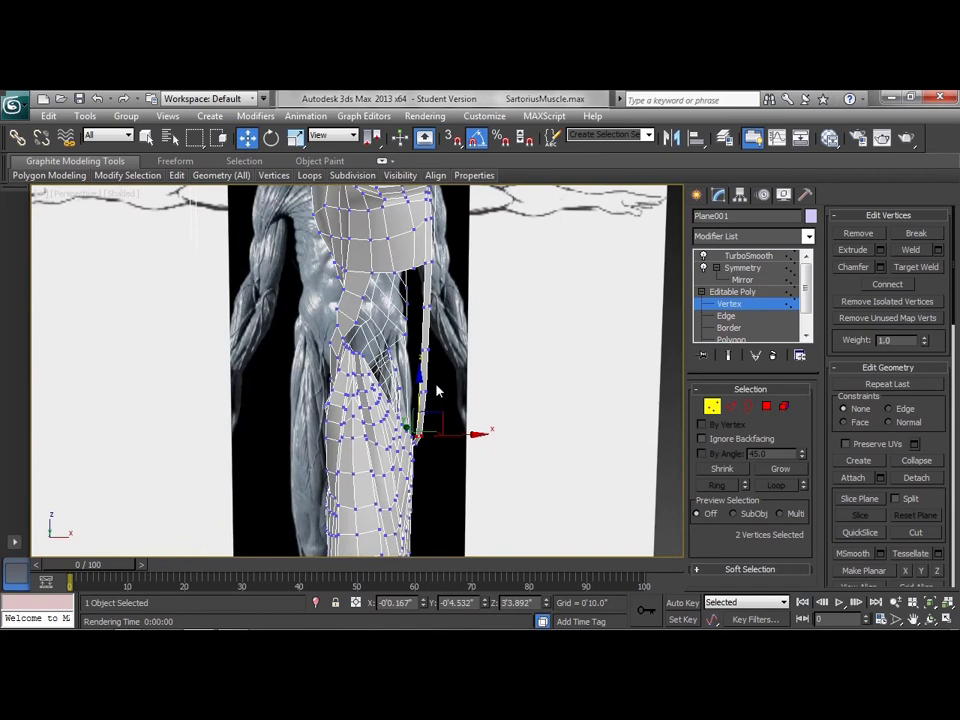
{"action": "left_click_drag", "start_coordinate": [423, 354], "coordinate": [423, 372]}
{"action": "middle_click_drag", "start_coordinate": [494, 384], "coordinate": [453, 377], "text": "alt"}
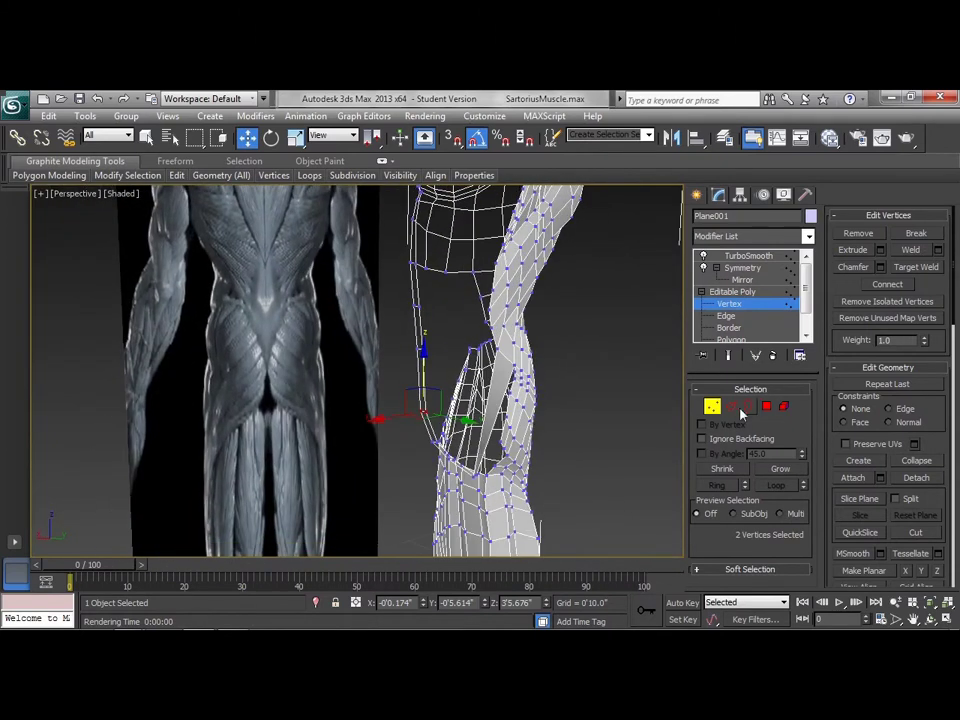
Step: Connect the two long edges of the strip's back section with 3 segments
{"action": "left_click", "coordinate": [736, 408]}
{"action": "left_click", "coordinate": [493, 411]}
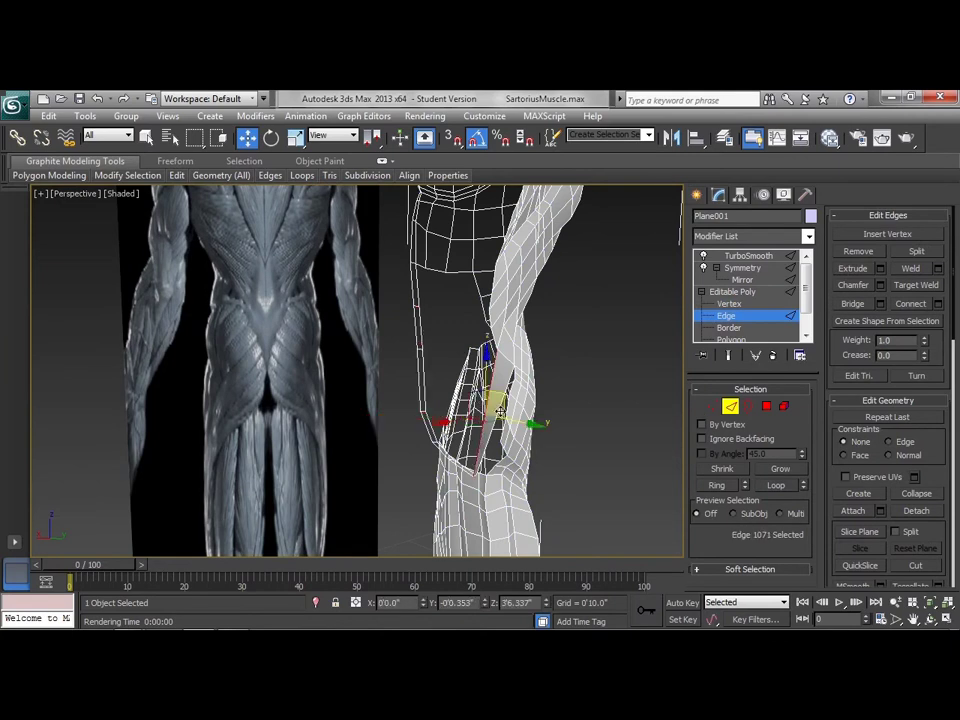
{"action": "left_click", "coordinate": [938, 305]}
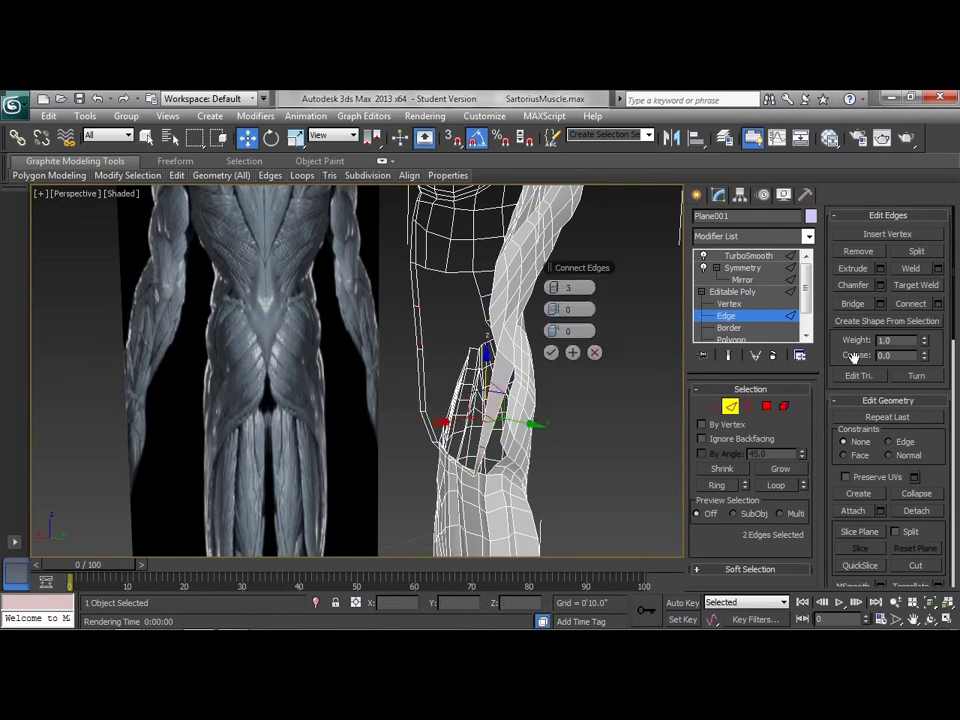
{"action": "left_click", "coordinate": [551, 352]}
{"action": "middle_click_drag", "start_coordinate": [549, 371], "coordinate": [590, 382], "text": "alt"}
{"action": "left_click", "coordinate": [590, 382]}
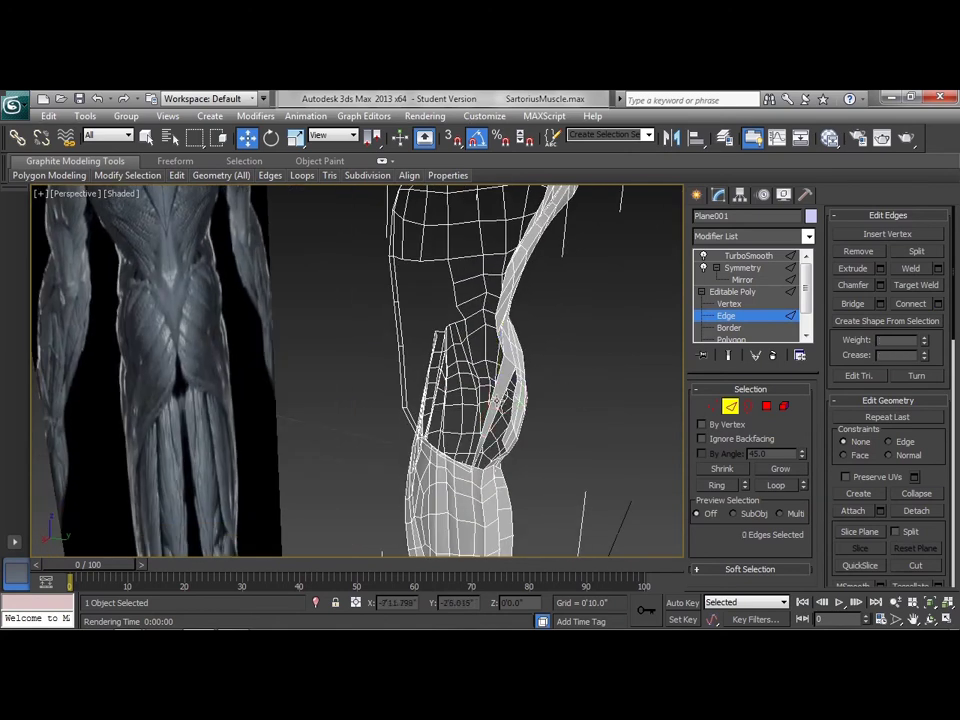
Step: Shift the back strip's new cross edges toward the buttock contour, moving the lower one along Y by about 0'0.131"
{"action": "left_click", "coordinate": [495, 405]}
{"action": "left_click_drag", "start_coordinate": [542, 409], "coordinate": [525, 423]}
{"action": "left_click", "coordinate": [476, 458]}
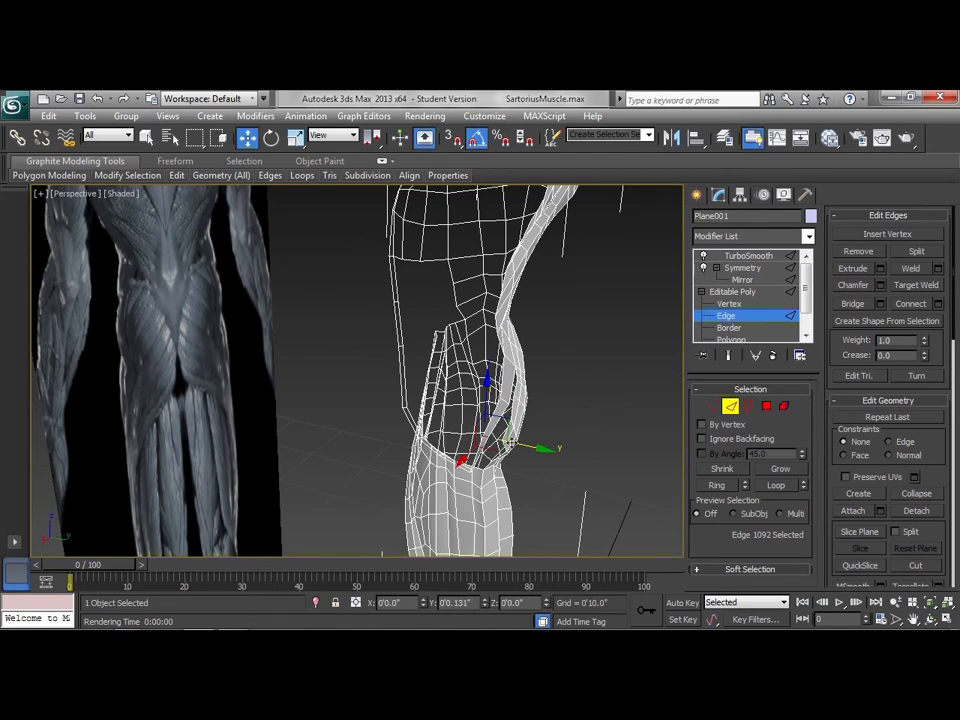
{"action": "middle_click_drag", "start_coordinate": [557, 389], "coordinate": [672, 432], "text": "alt"}
Step: Adjust a back strip vertex beside the buttock, shifting it by about 0'0.468" in X and 0'0.52" in Z
{"action": "left_click", "coordinate": [711, 409]}
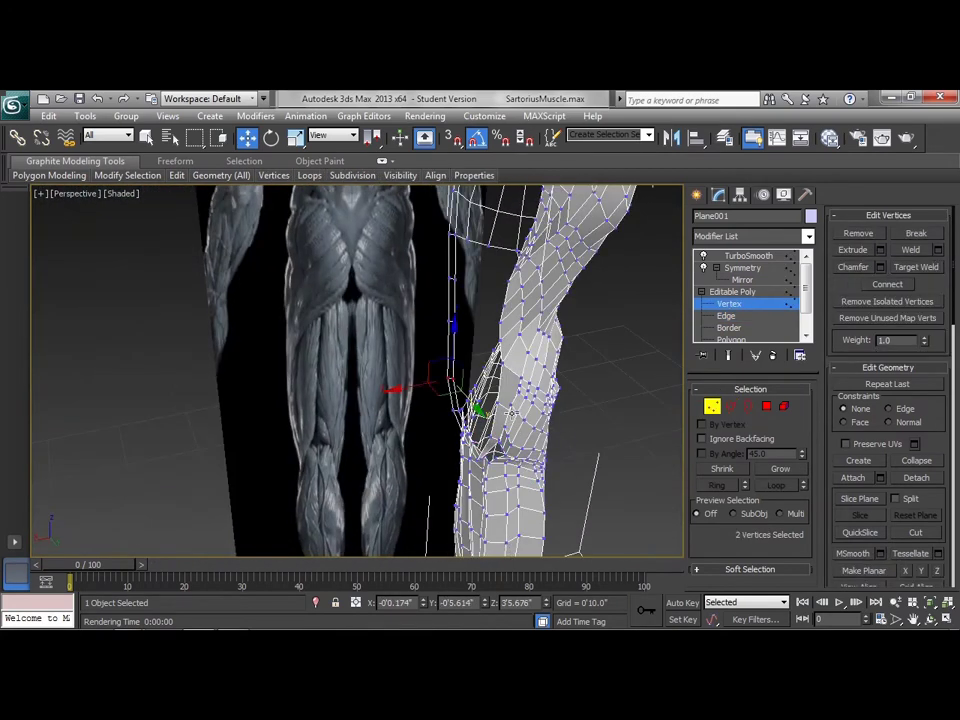
{"action": "left_click", "coordinate": [512, 412]}
{"action": "middle_click_drag", "start_coordinate": [555, 402], "coordinate": [606, 428], "text": "alt"}
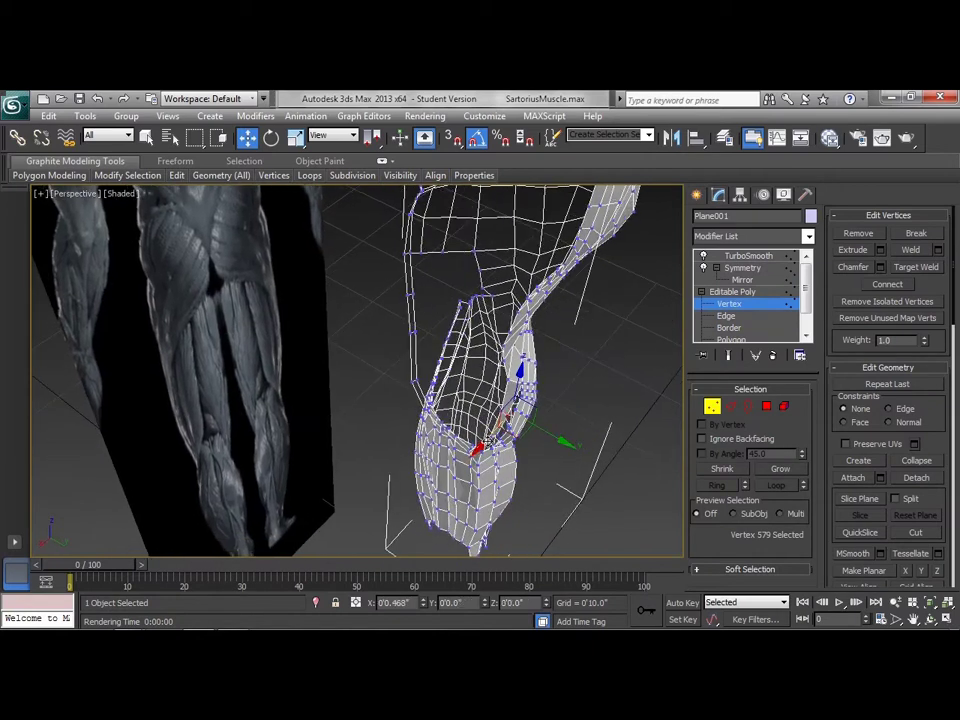
{"action": "middle_click_drag", "start_coordinate": [365, 331], "coordinate": [522, 378], "text": "alt"}
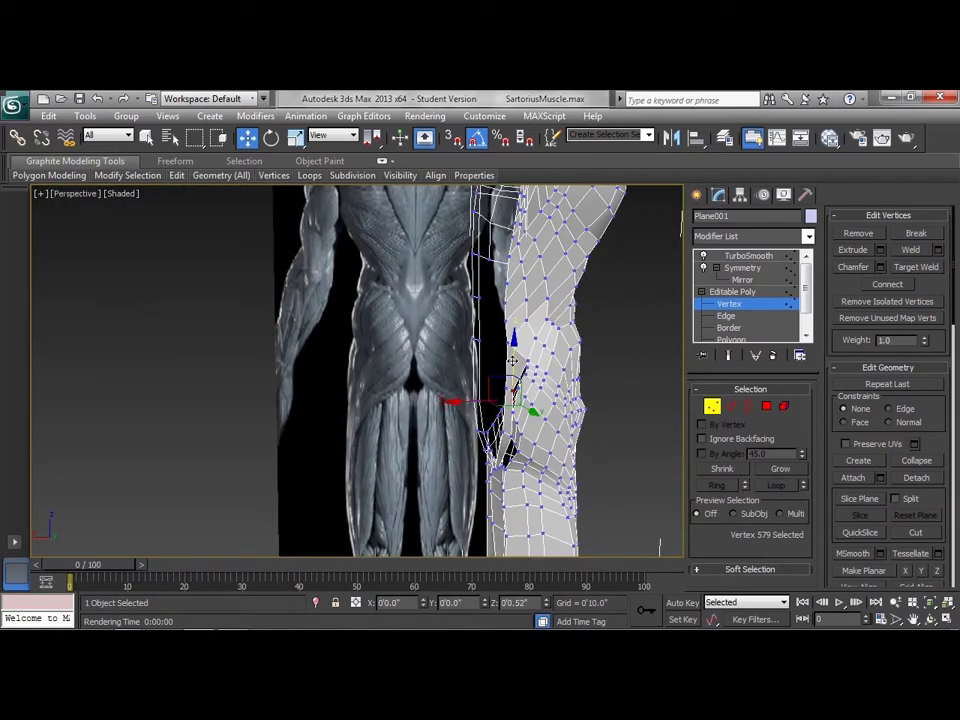
{"action": "left_click_drag", "start_coordinate": [513, 361], "coordinate": [514, 366]}
Step: Move the strip's vertex at the inner thigh opening to about Y -0'1.168"
{"action": "middle_click_drag", "start_coordinate": [518, 378], "coordinate": [487, 432]}
{"action": "scroll", "coordinate": [533, 388], "scroll_direction": "up", "scroll_amount": 4}
{"action": "left_click", "coordinate": [485, 437]}
{"action": "left_click_drag", "start_coordinate": [486, 433], "coordinate": [460, 437]}
{"action": "middle_click_drag", "start_coordinate": [437, 441], "coordinate": [401, 493], "text": "alt"}
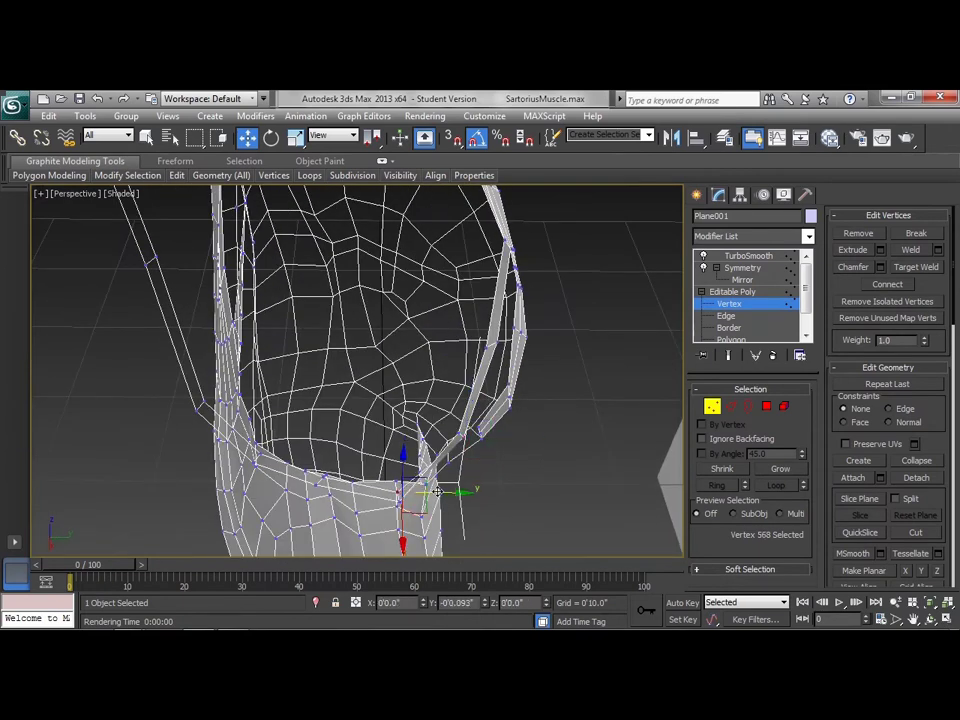
{"action": "middle_click_drag", "start_coordinate": [422, 481], "coordinate": [383, 322], "text": "alt"}
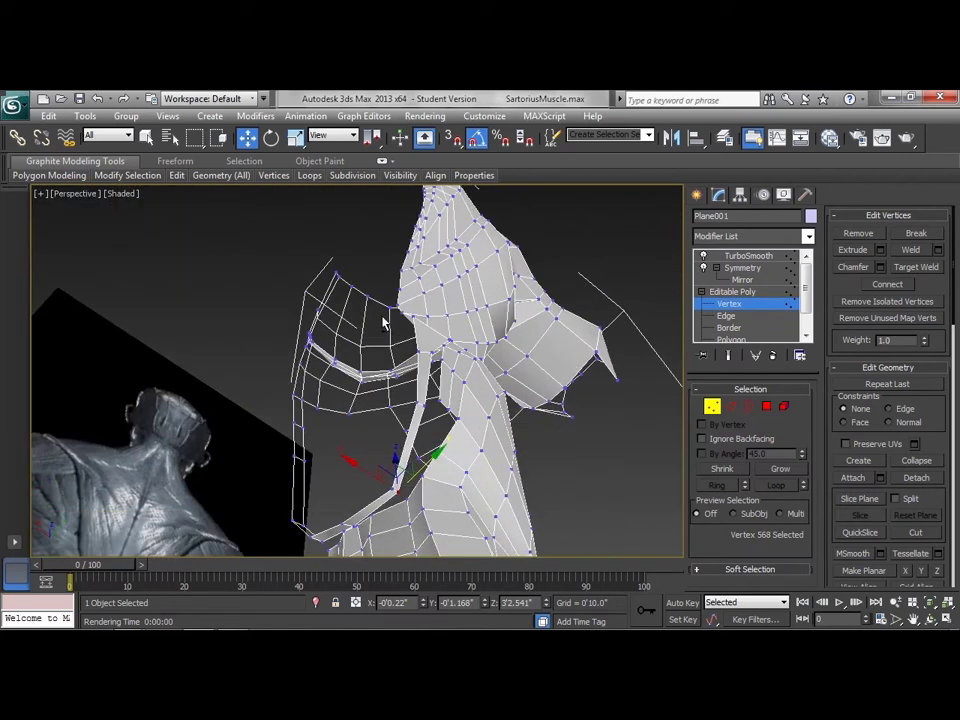
Step: Connect the two side edges of the back strip's upper section with 2 segments
{"action": "middle_click_drag", "start_coordinate": [596, 486], "coordinate": [684, 405], "text": "alt"}
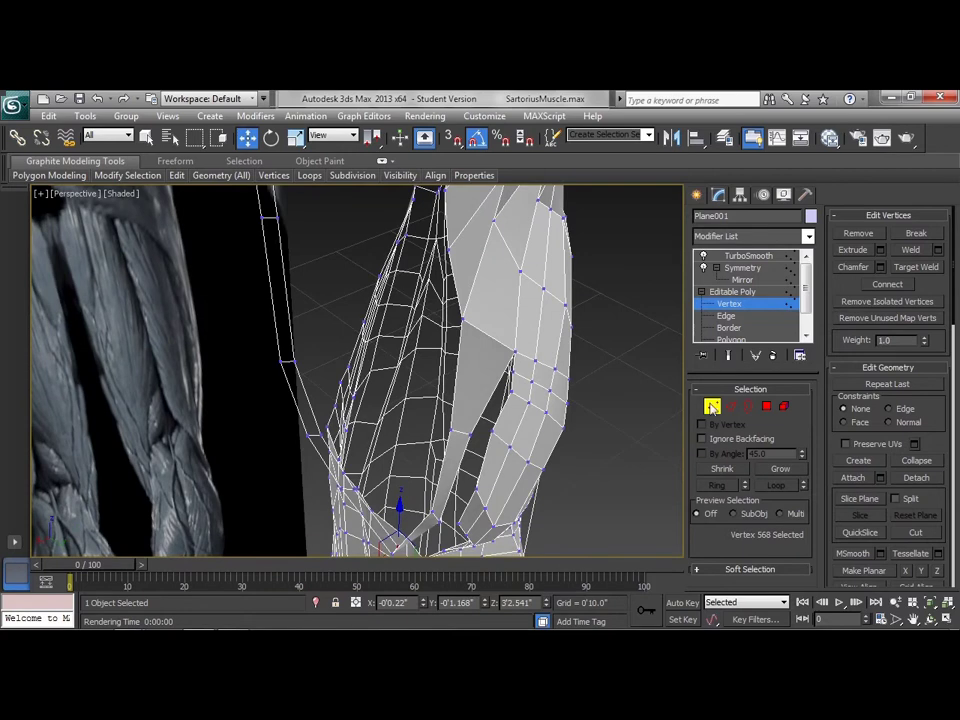
{"action": "left_click", "coordinate": [730, 408]}
{"action": "left_click", "coordinate": [495, 387]}
{"action": "left_click", "coordinate": [457, 384], "text": "ctrl"}
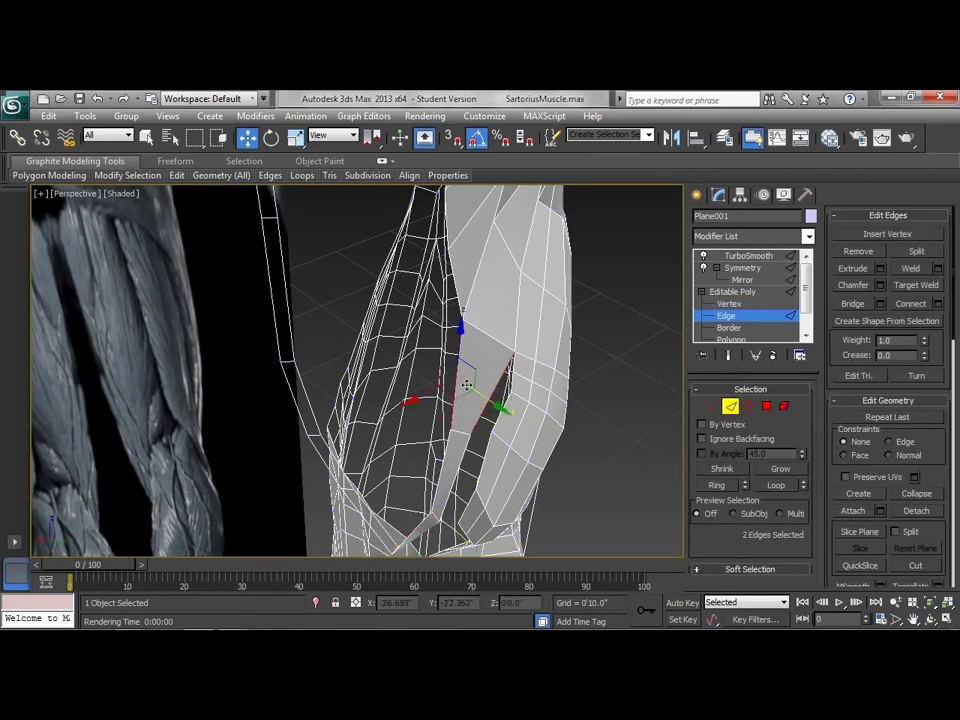
{"action": "middle_click_drag", "start_coordinate": [467, 386], "coordinate": [491, 363], "text": "alt"}
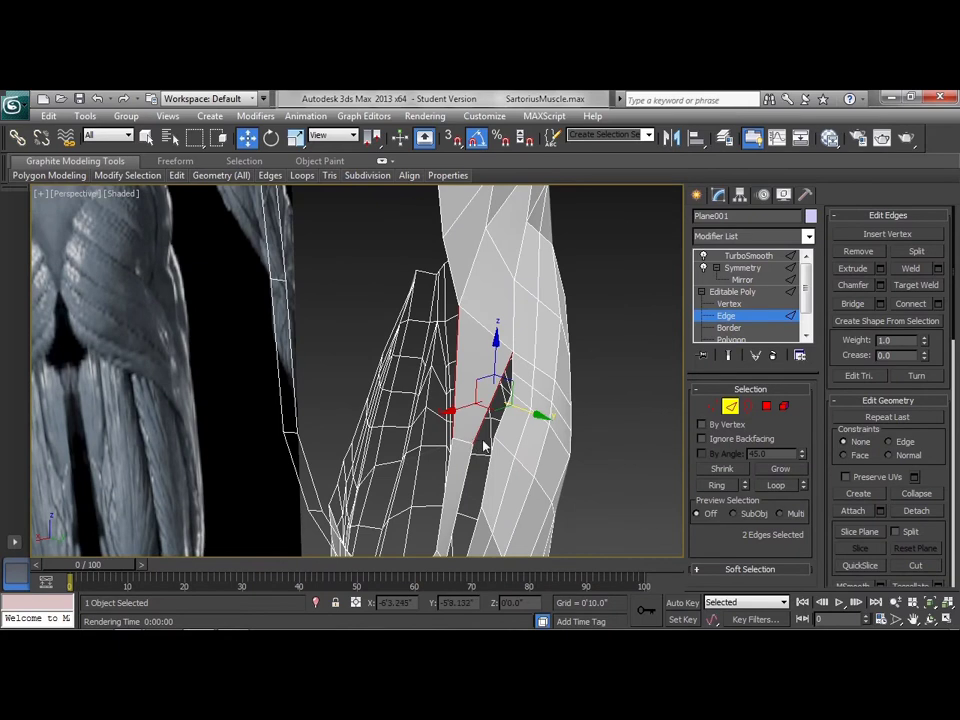
{"action": "left_click", "coordinate": [937, 304]}
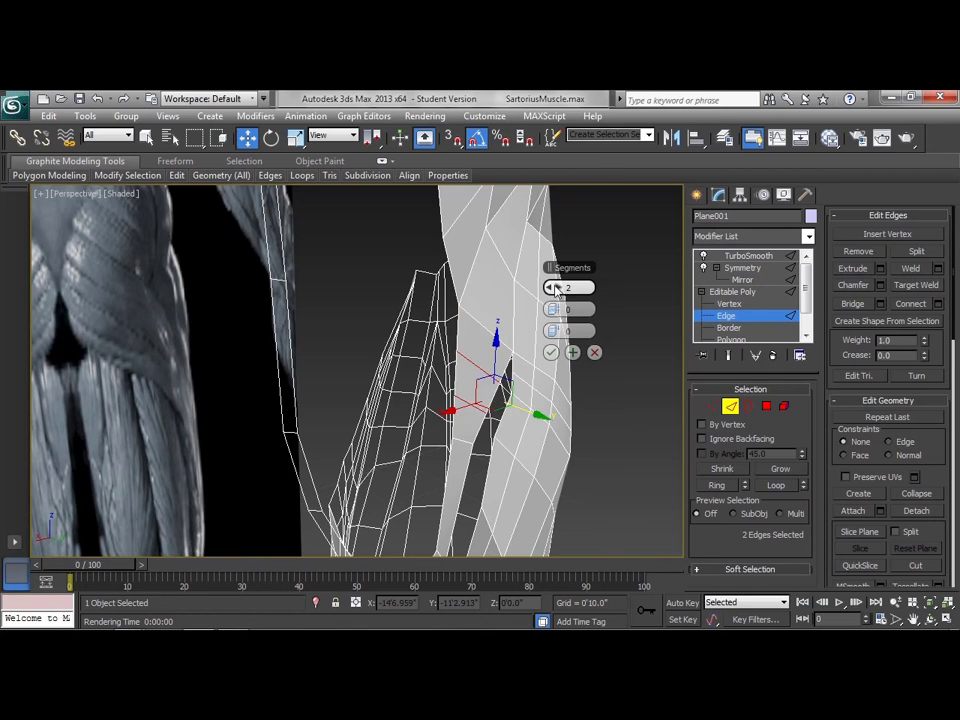
{"action": "left_click", "coordinate": [551, 352]}
Step: Target weld the upper back strip's outer vertices to the matching vertices along the buttock's open edge
{"action": "middle_click_drag", "start_coordinate": [551, 352], "coordinate": [758, 396], "text": "alt"}
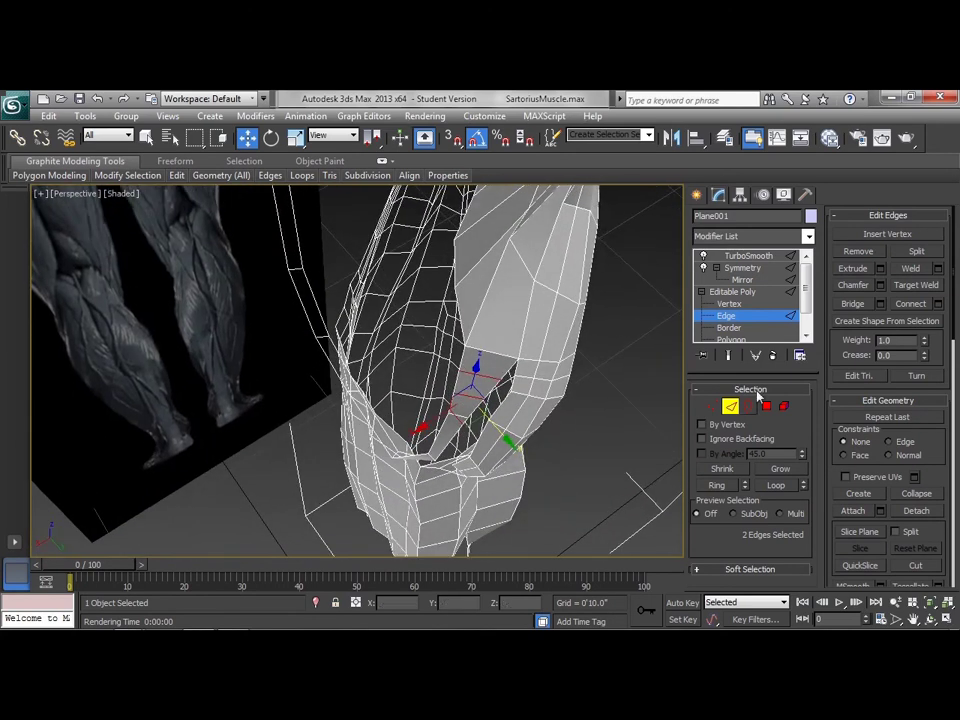
{"action": "left_click", "coordinate": [715, 406]}
{"action": "right_click", "coordinate": [577, 355]}
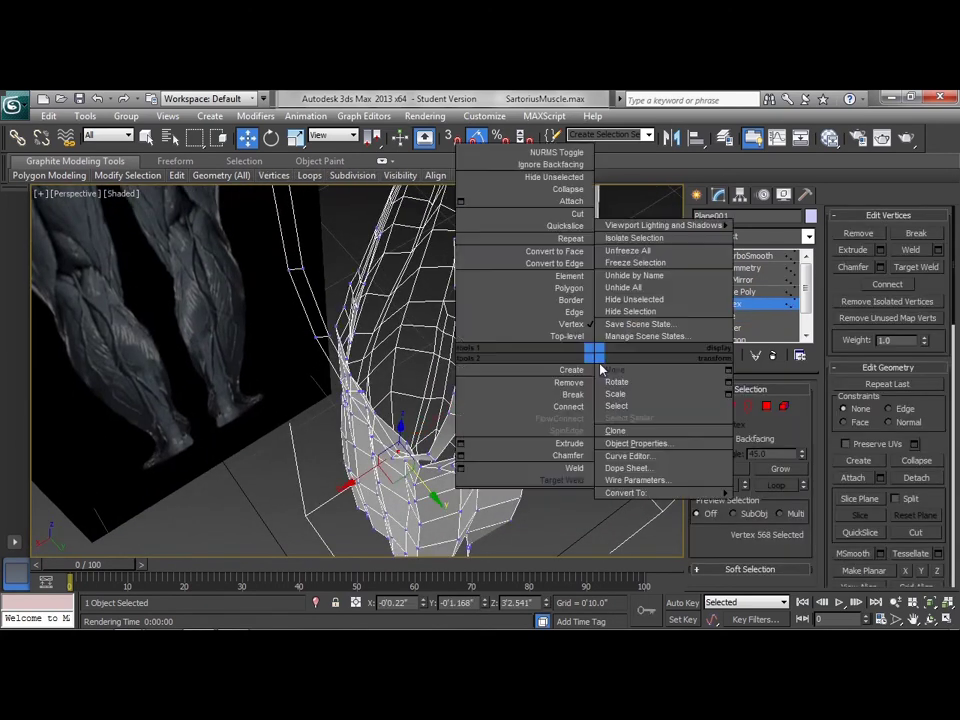
{"action": "left_click", "coordinate": [505, 455]}
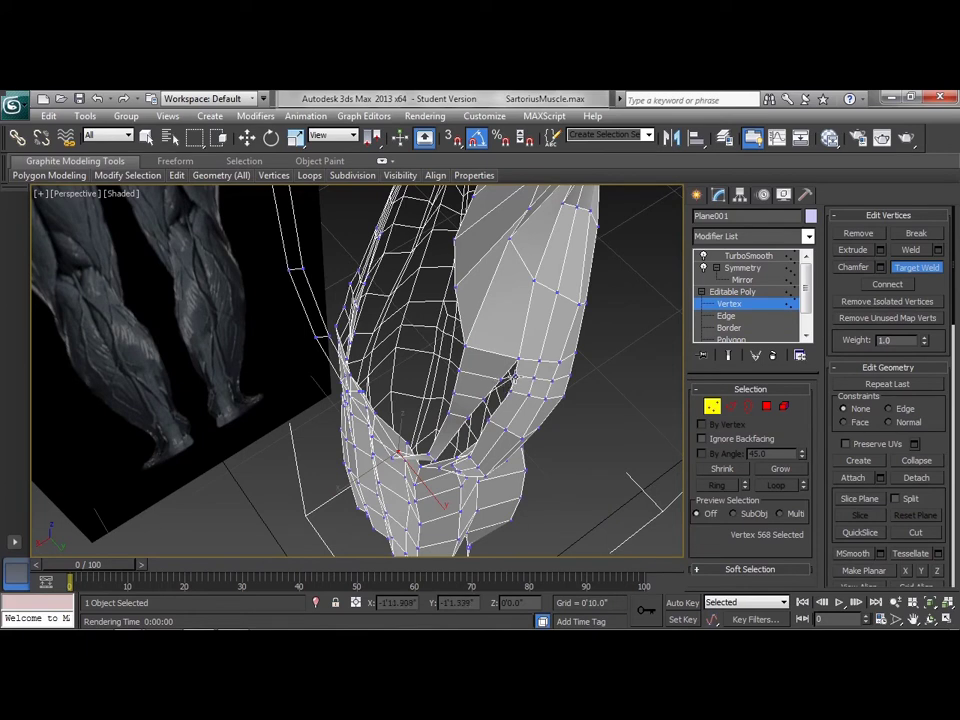
{"action": "left_click", "coordinate": [509, 393]}
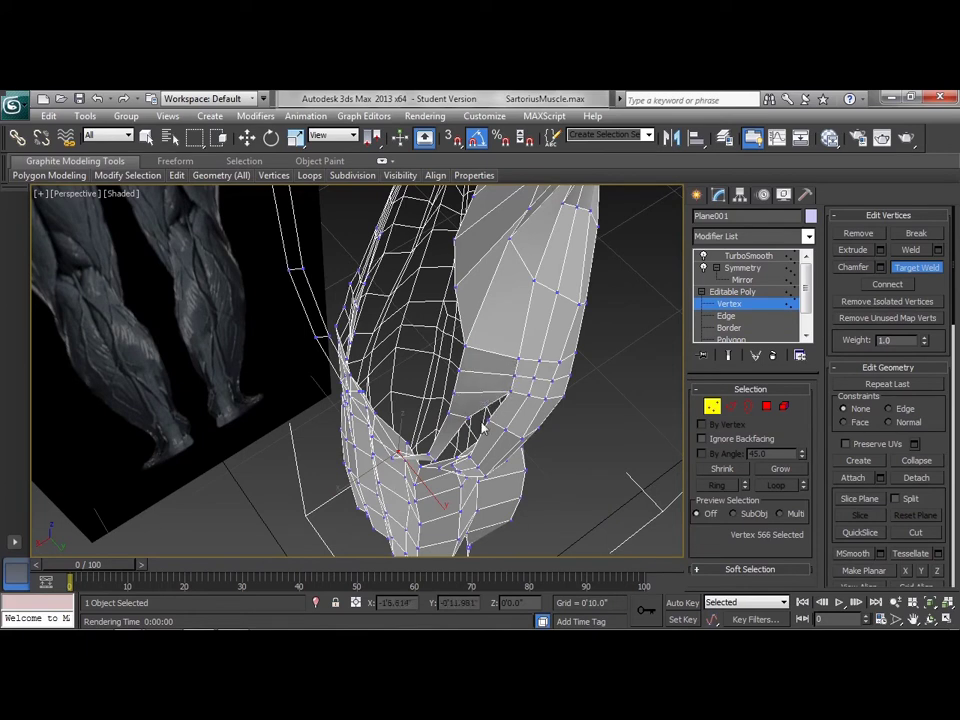
{"action": "left_click", "coordinate": [485, 423]}
{"action": "left_click", "coordinate": [505, 430]}
{"action": "middle_click_drag", "start_coordinate": [529, 420], "coordinate": [510, 385], "text": "alt"}
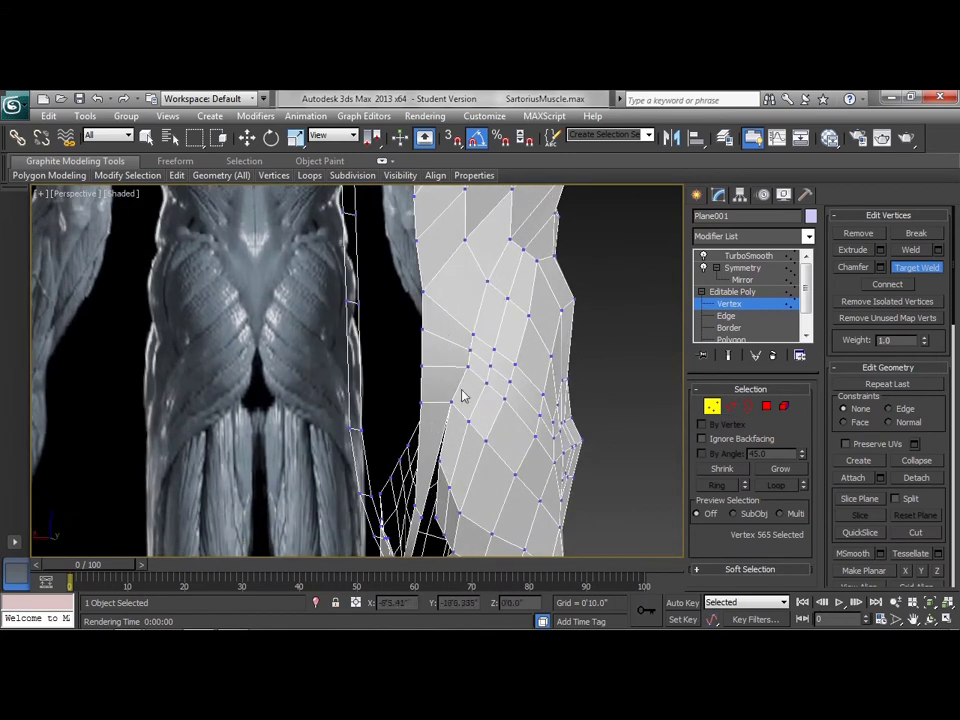
Step: Connect the two side edges of the back strip section below the welded part with a single segment
{"action": "middle_click_drag", "start_coordinate": [462, 396], "coordinate": [502, 390], "text": "alt"}
{"action": "left_click", "coordinate": [733, 407]}
{"action": "left_click", "coordinate": [524, 379]}
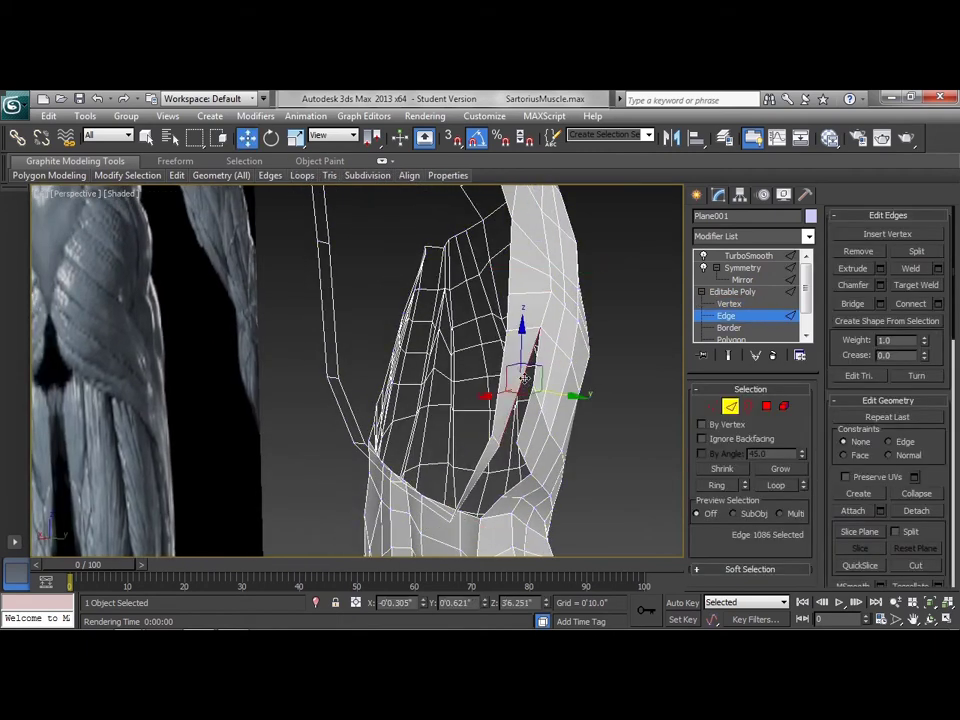
{"action": "key", "text": "alt+r"}
{"action": "left_click", "coordinate": [937, 303]}
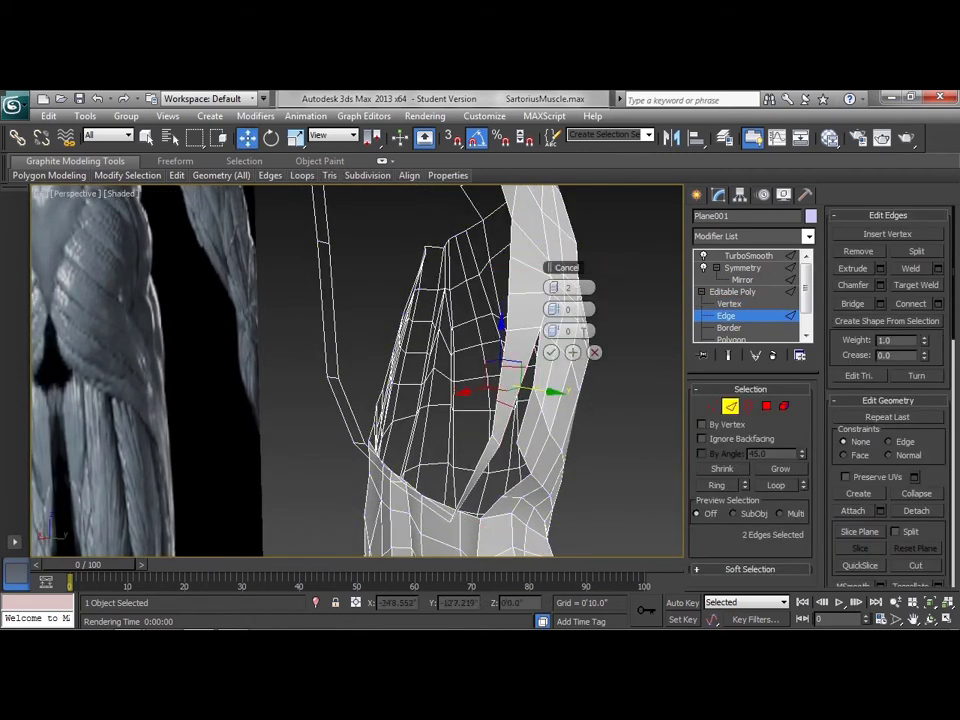
{"action": "left_click", "coordinate": [553, 349]}
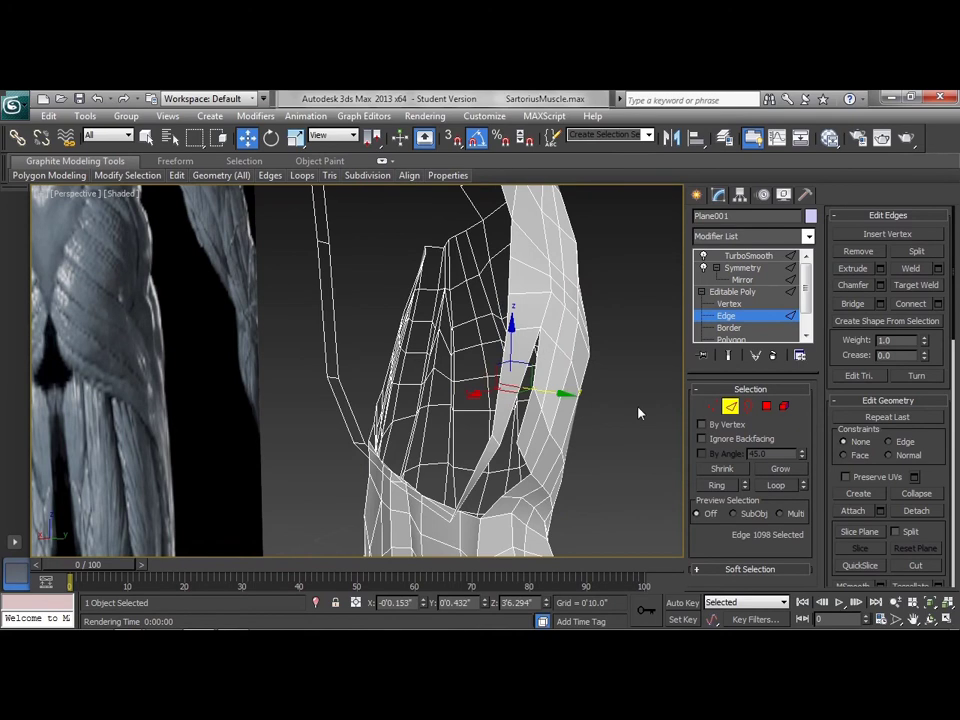
Step: Target weld the next two outer vertices down the back strip to the buttock's open edge
{"action": "left_click", "coordinate": [713, 408]}
{"action": "right_click", "coordinate": [553, 396]}
{"action": "left_click", "coordinate": [470, 520]}
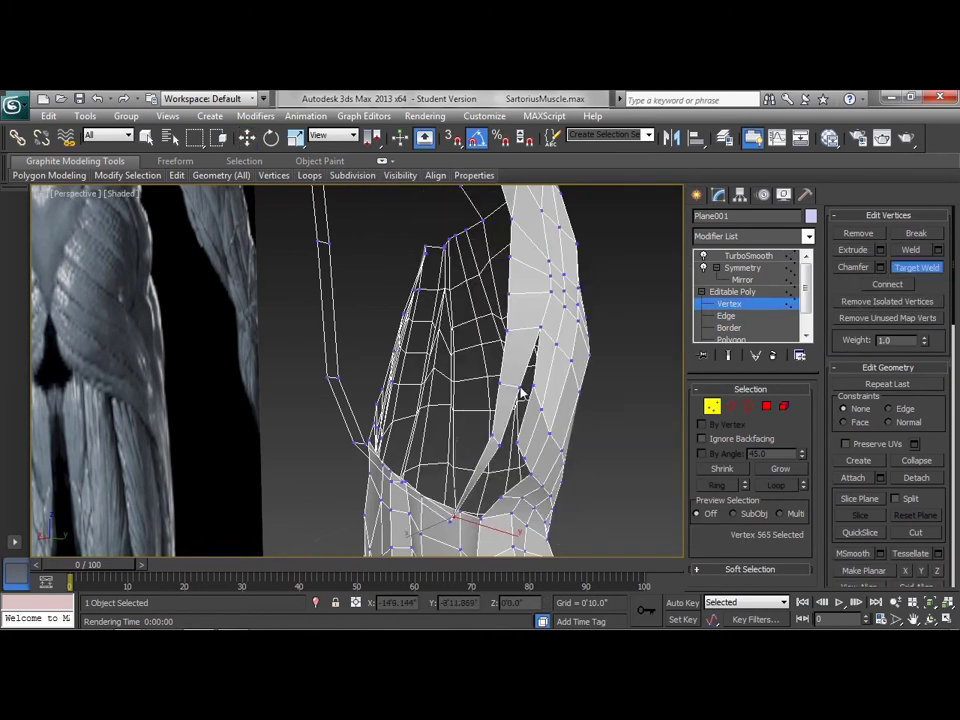
{"action": "left_click_drag", "start_coordinate": [520, 389], "coordinate": [533, 386]}
{"action": "left_click_drag", "start_coordinate": [510, 443], "coordinate": [524, 457]}
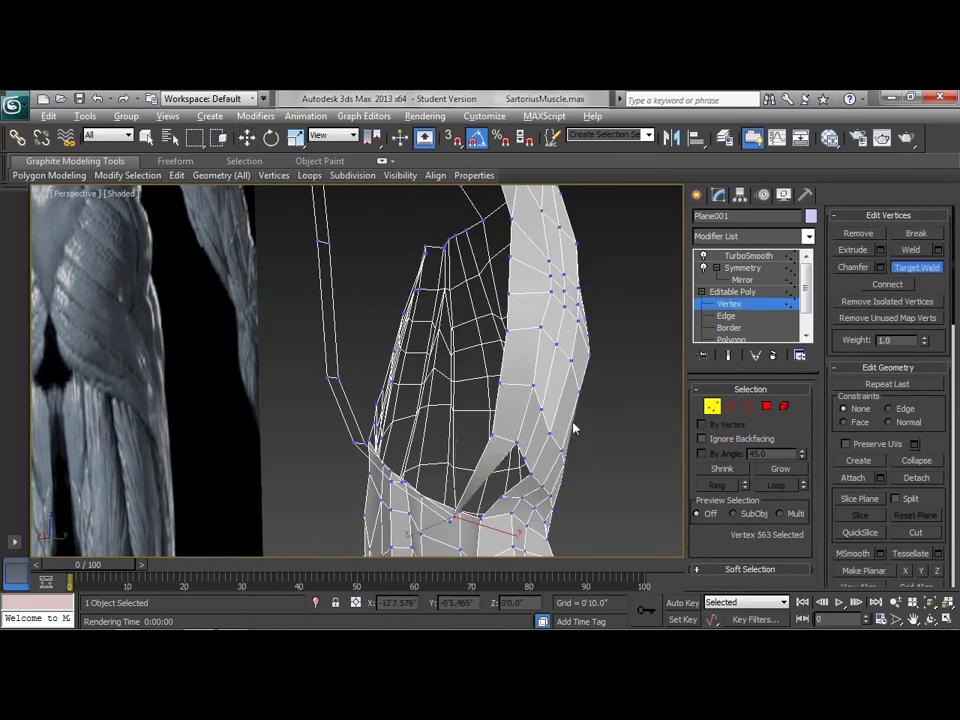
{"action": "middle_click_drag", "start_coordinate": [573, 422], "coordinate": [512, 421], "text": "alt"}
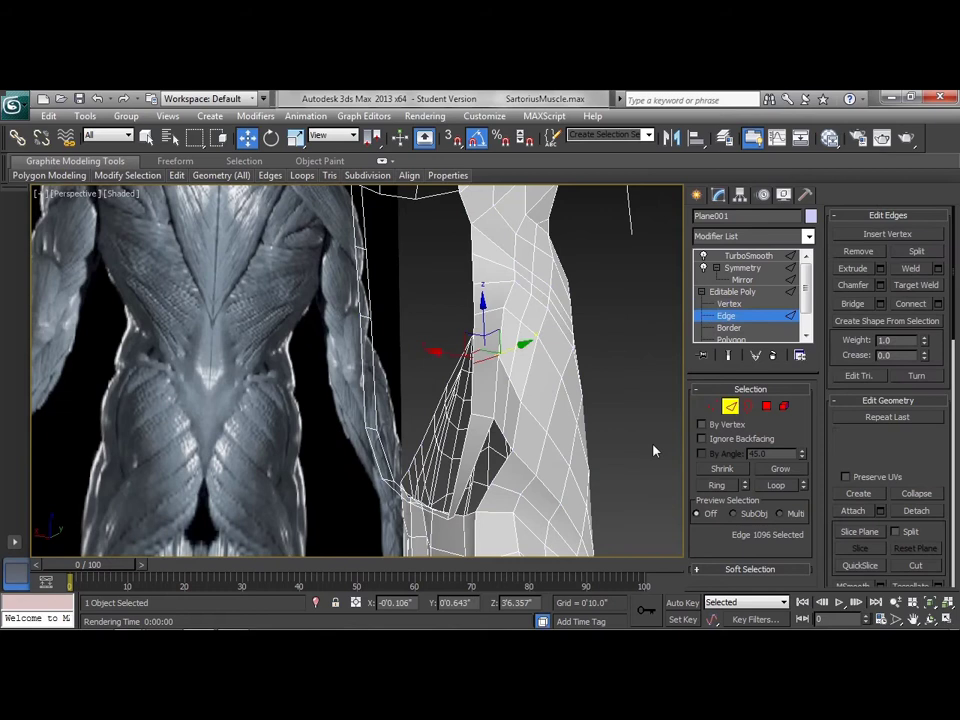
{"action": "middle_click_drag", "start_coordinate": [475, 458], "coordinate": [489, 429], "text": "alt"}
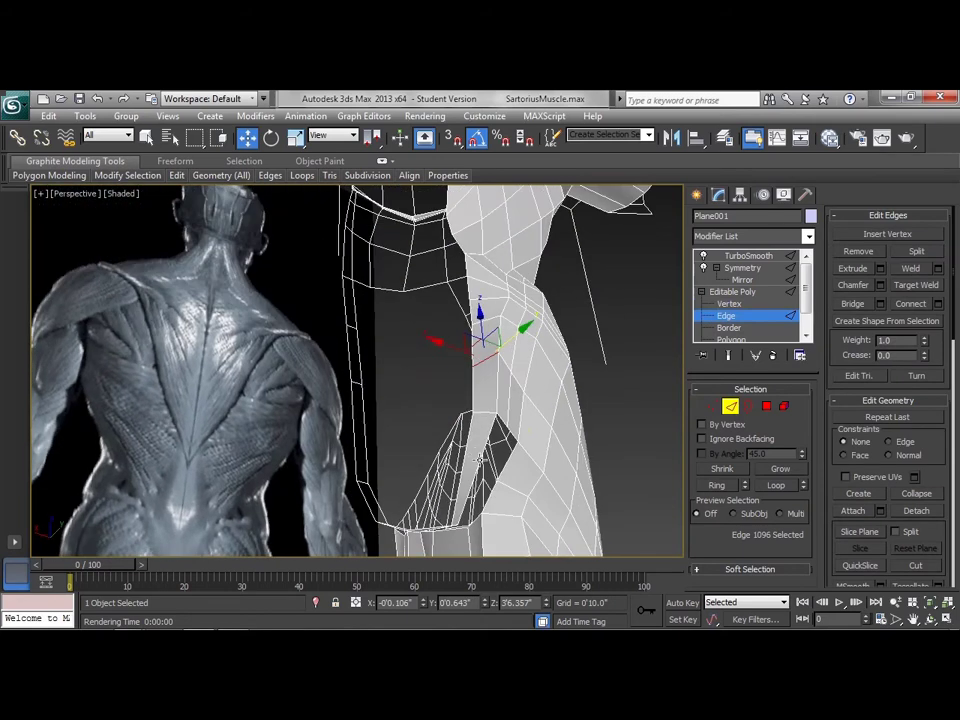
Step: Connect the two side edges of the back strip's lowest open section with 2 segments
{"action": "left_click", "coordinate": [479, 459]}
{"action": "left_click", "coordinate": [467, 464], "text": "ctrl"}
{"action": "middle_click_drag", "start_coordinate": [497, 485], "coordinate": [517, 488], "text": "alt"}
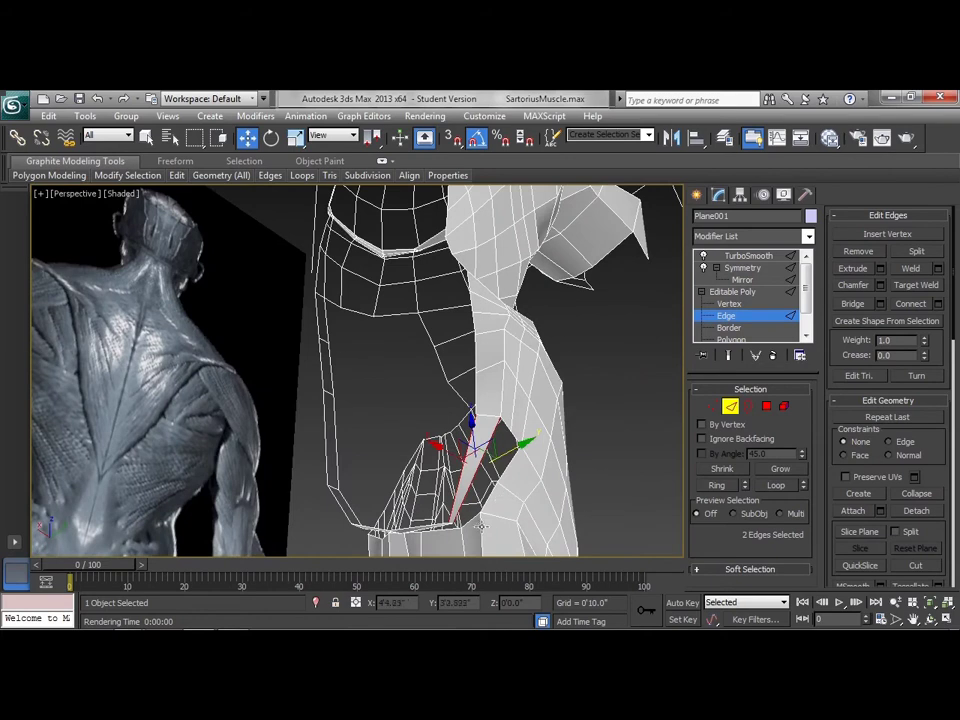
{"action": "left_click", "coordinate": [937, 304]}
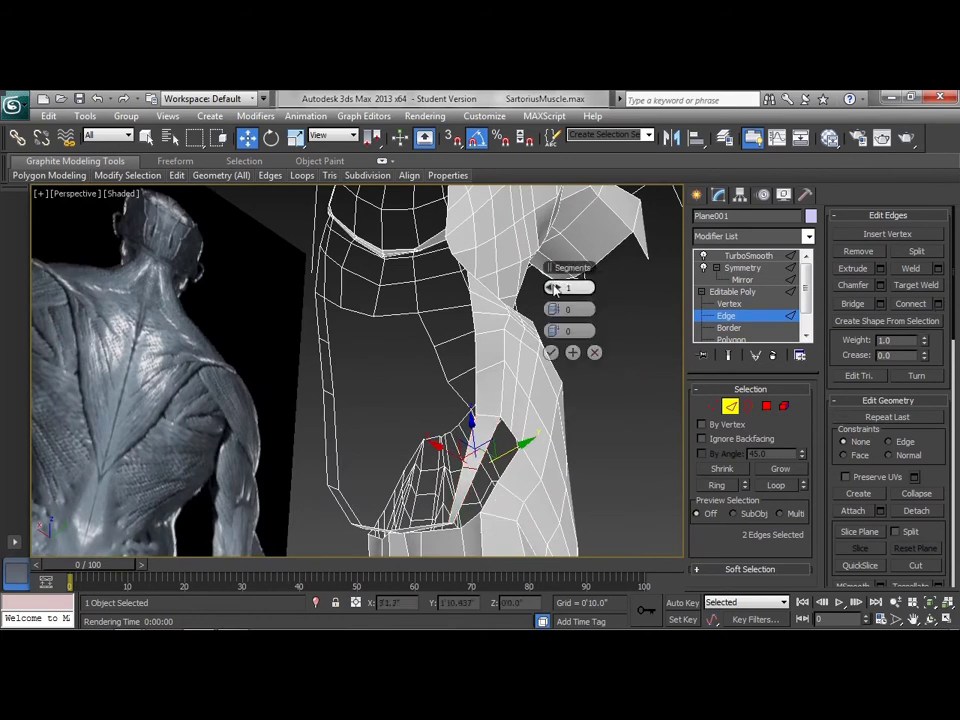
{"action": "left_click", "coordinate": [551, 352]}
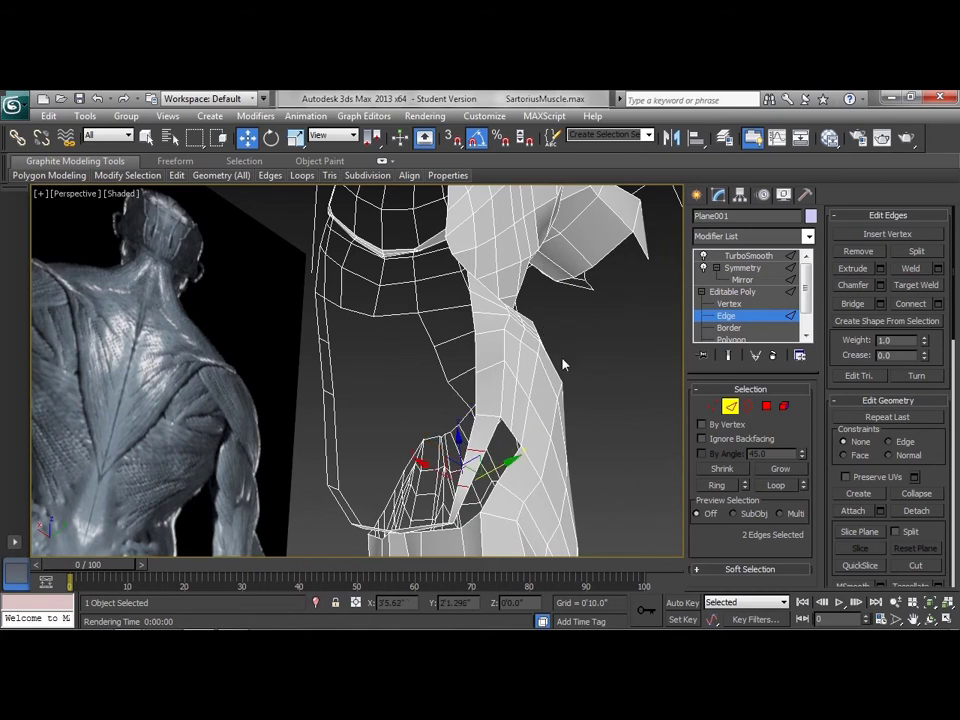
Step: Bridge the lower back strip's three outer edges to the three facing edges of the buttock's open border with 2 segments
{"action": "middle_click_drag", "start_coordinate": [563, 364], "coordinate": [657, 415], "text": "alt"}
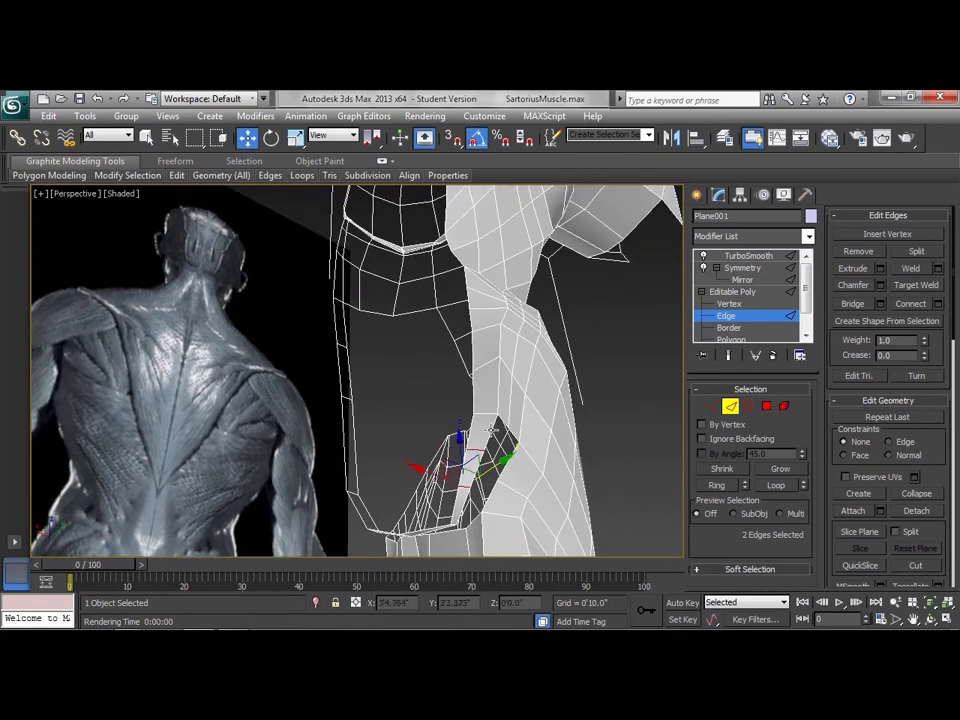
{"action": "left_click", "coordinate": [491, 430]}
{"action": "left_click", "coordinate": [512, 459], "text": "ctrl"}
{"action": "left_click", "coordinate": [476, 473], "text": "ctrl"}
{"action": "left_click", "coordinate": [489, 497], "text": "ctrl"}
{"action": "left_click", "coordinate": [466, 505], "text": "ctrl"}
{"action": "left_click", "coordinate": [476, 517], "text": "ctrl"}
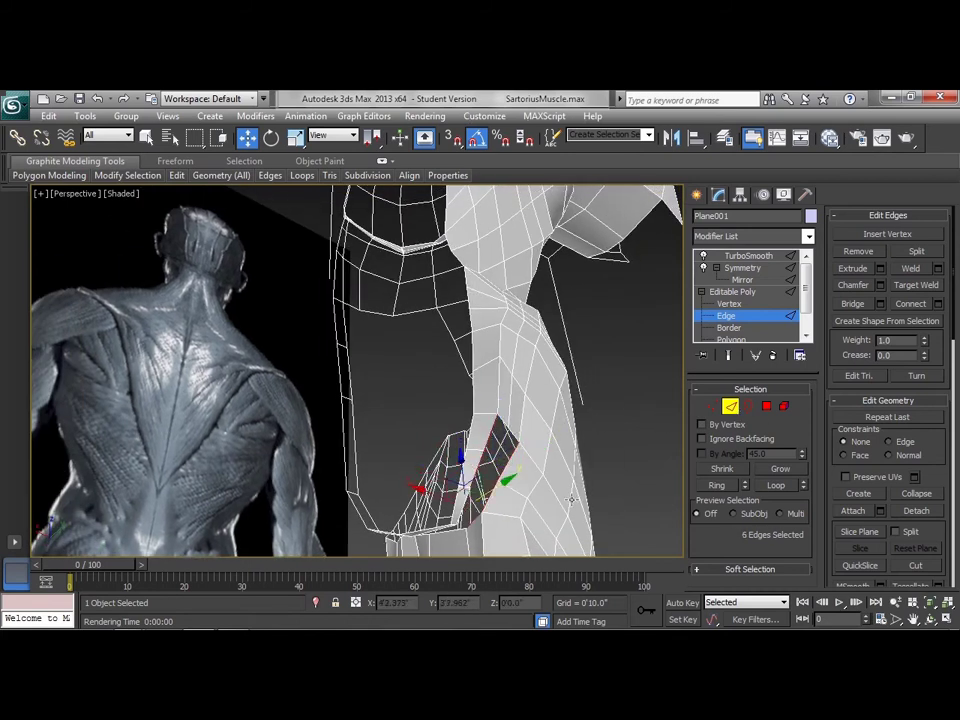
{"action": "middle_click_drag", "start_coordinate": [592, 499], "coordinate": [493, 514], "text": "alt"}
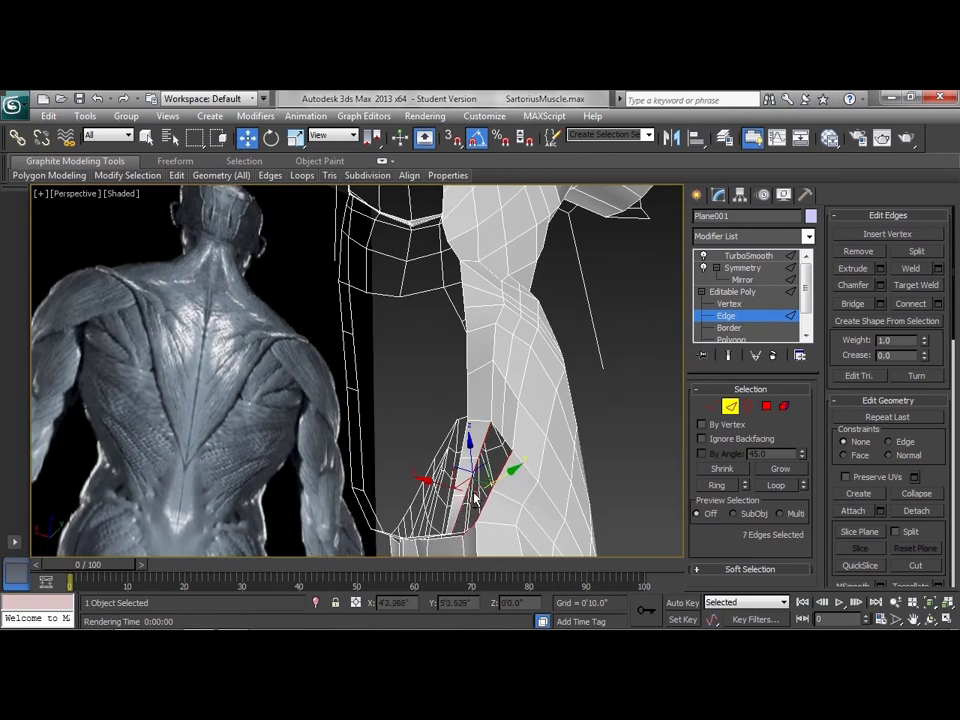
{"action": "key", "text": "ctrl+z"}
{"action": "middle_click_drag", "start_coordinate": [527, 484], "coordinate": [543, 458], "text": "alt"}
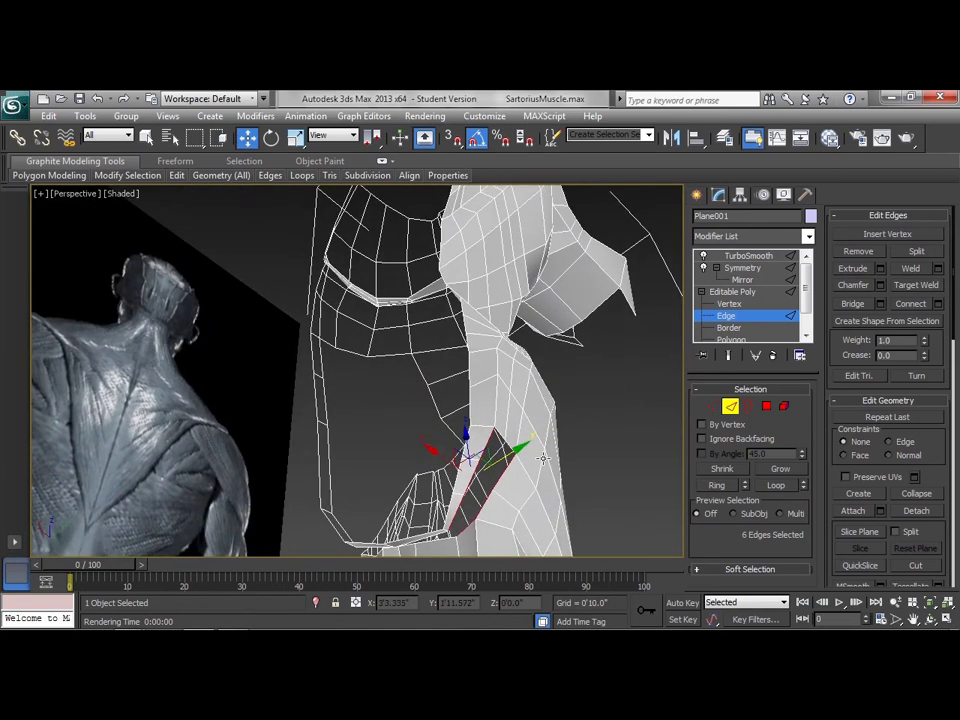
{"action": "left_click", "coordinate": [880, 304]}
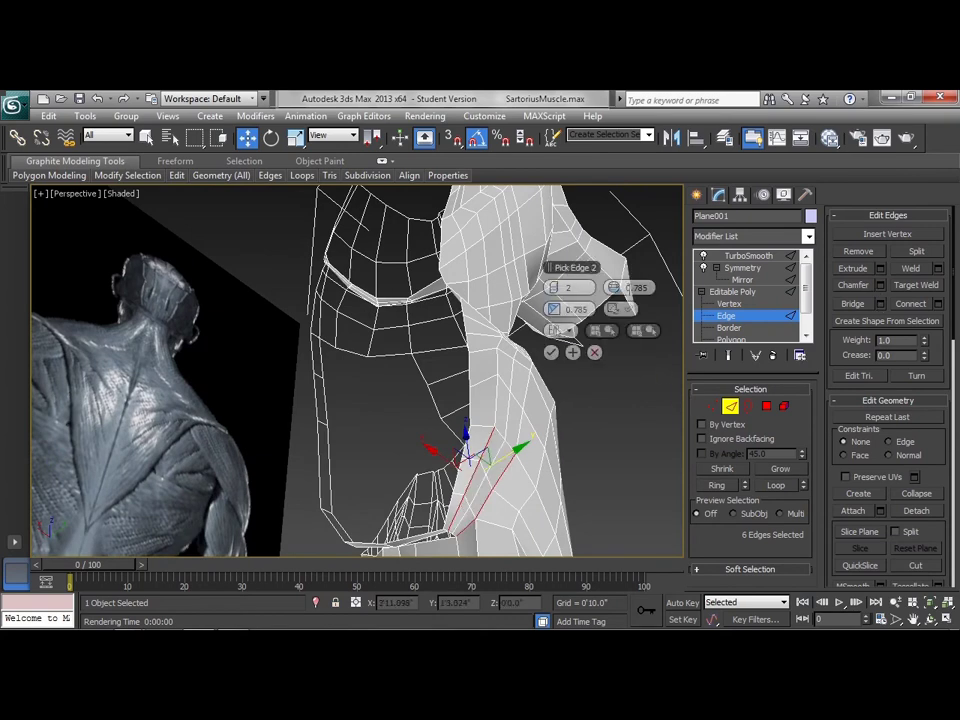
{"action": "left_click", "coordinate": [551, 354]}
Step: Select the two vertices near the top of the bridged patch and show the smoothed, mirrored end result from behind
{"action": "key", "text": "1"}
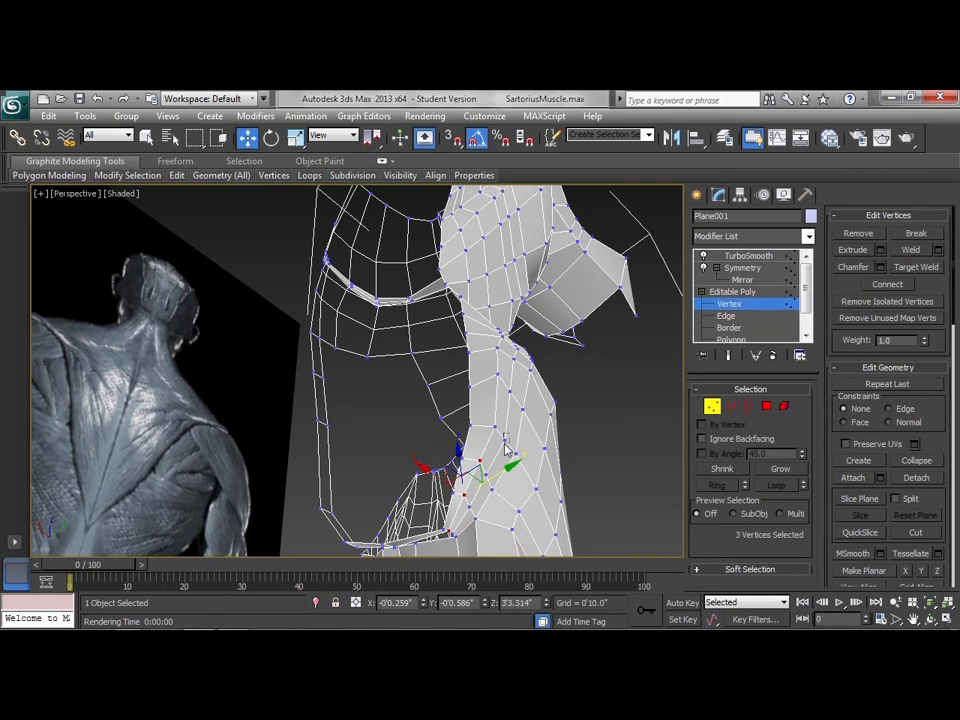
{"action": "left_click", "coordinate": [506, 449]}
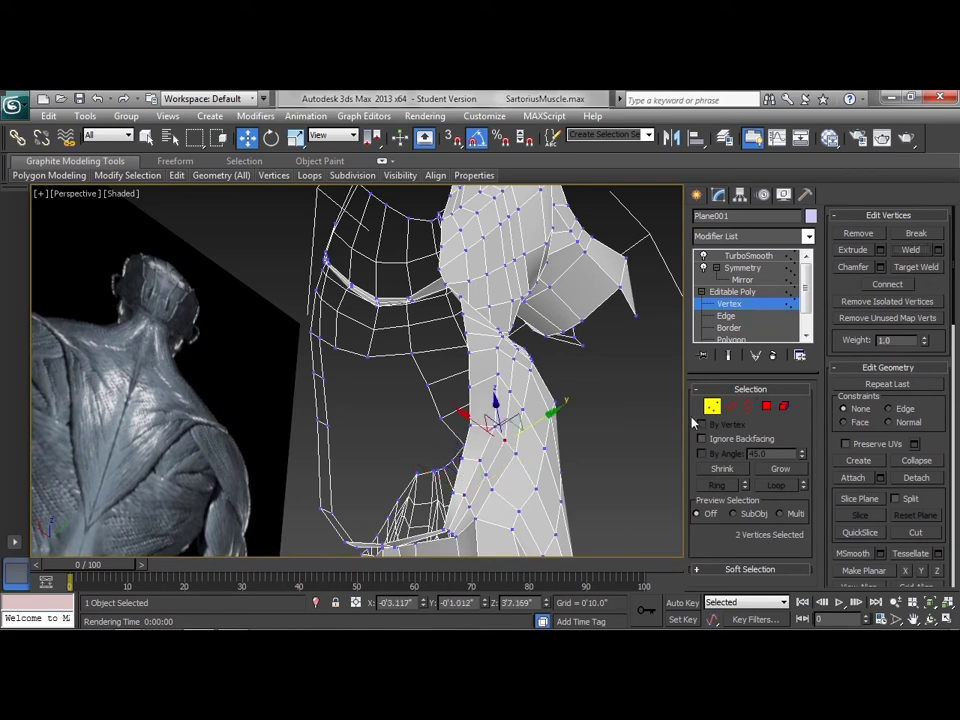
{"action": "mouse_move", "coordinate": [597, 433]}
{"action": "middle_mouse_down", "text": "alt"}
{"action": "mouse_move", "coordinate": [568, 441]}
{"action": "mouse_move", "coordinate": [589, 454]}
{"action": "mouse_move", "coordinate": [591, 433]}
{"action": "middle_mouse_up", "text": "alt"}
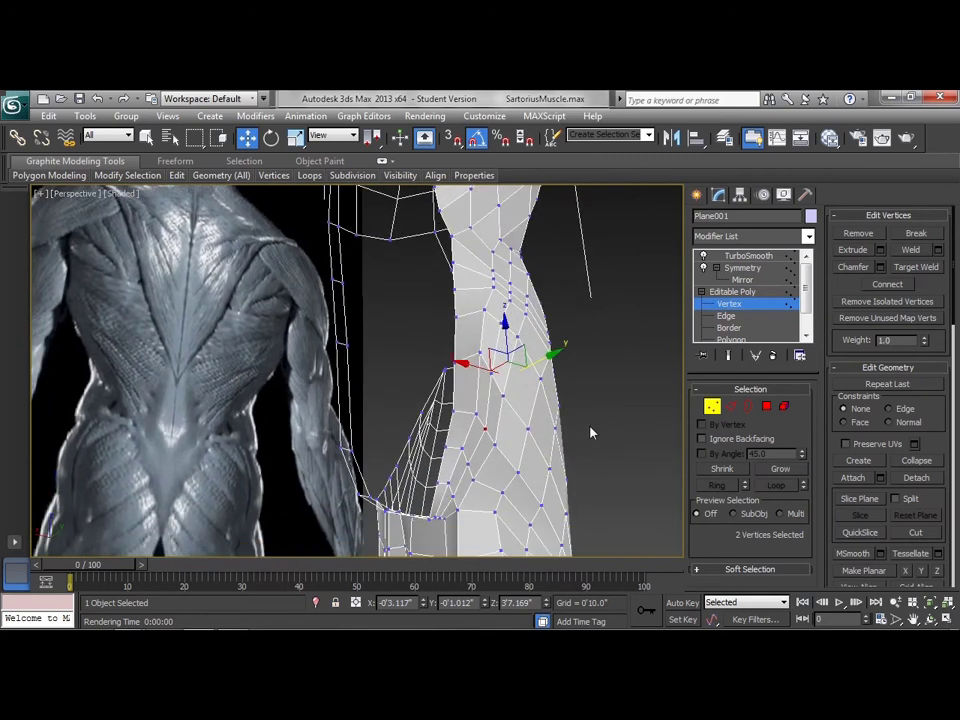
{"action": "left_click", "coordinate": [728, 355]}
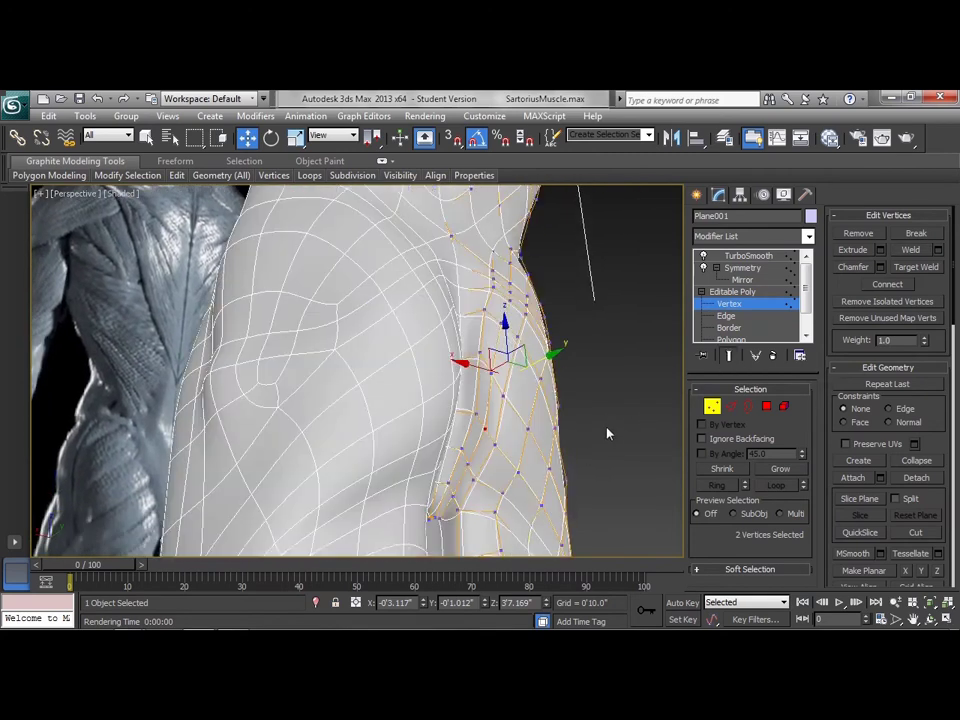
{"action": "middle_click_drag", "start_coordinate": [617, 409], "coordinate": [523, 278], "text": "alt"}
{"action": "middle_click_drag", "start_coordinate": [478, 360], "coordinate": [492, 398], "text": "alt"}
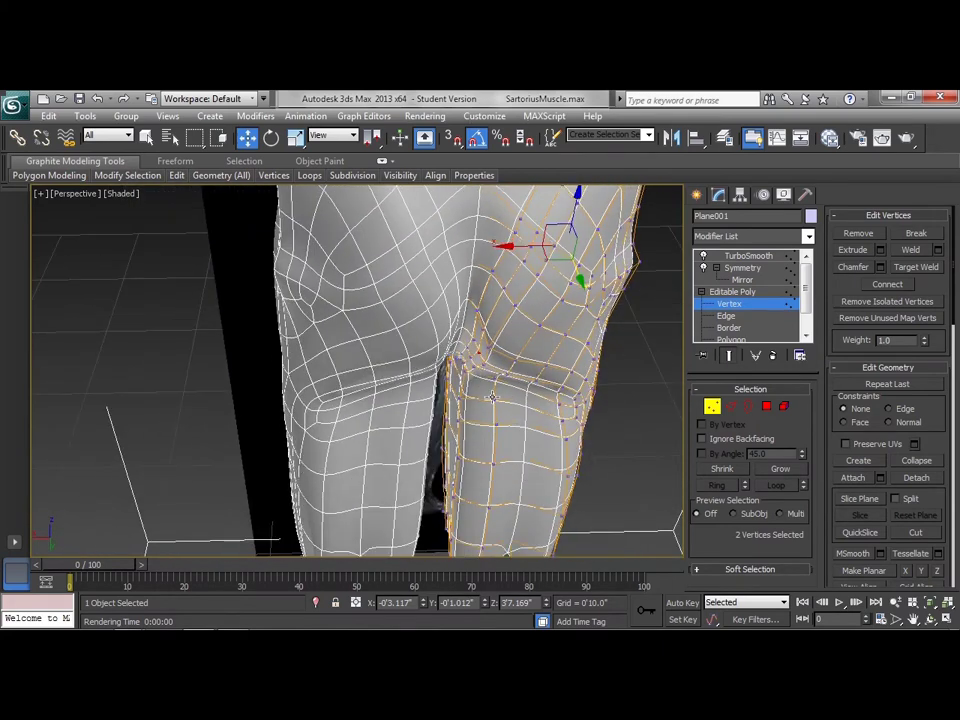
Step: Reposition the vertices in the crease between the buttocks, just above the crotch, to even out the smoothed surface
{"action": "left_click", "coordinate": [474, 340]}
{"action": "middle_click_drag", "start_coordinate": [474, 340], "coordinate": [441, 345], "text": "alt"}
{"action": "left_click", "coordinate": [452, 361]}
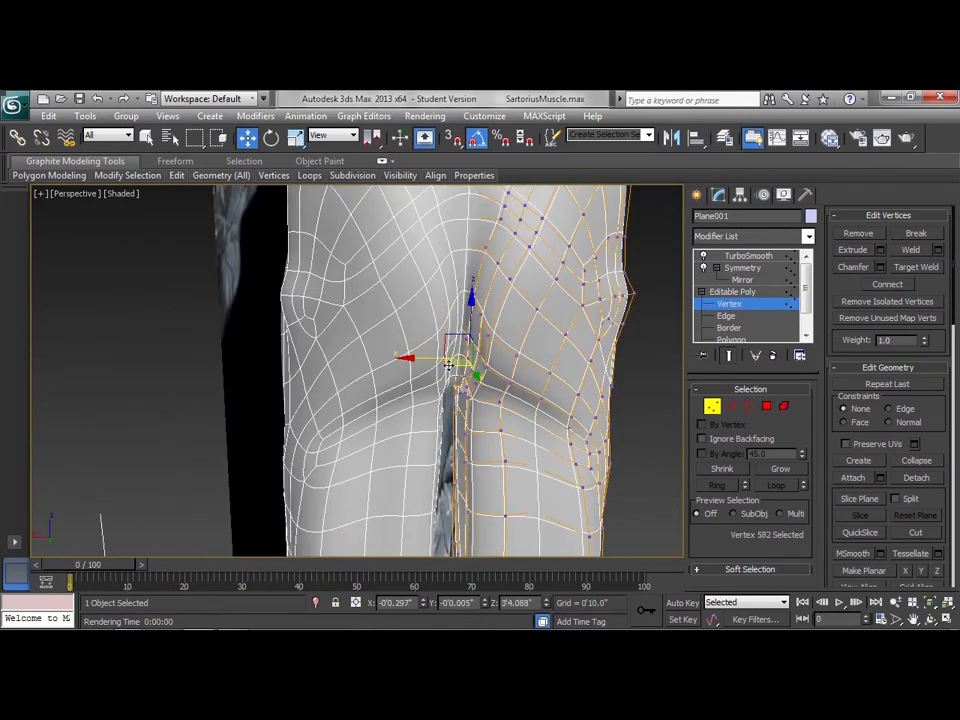
{"action": "left_click", "coordinate": [474, 355]}
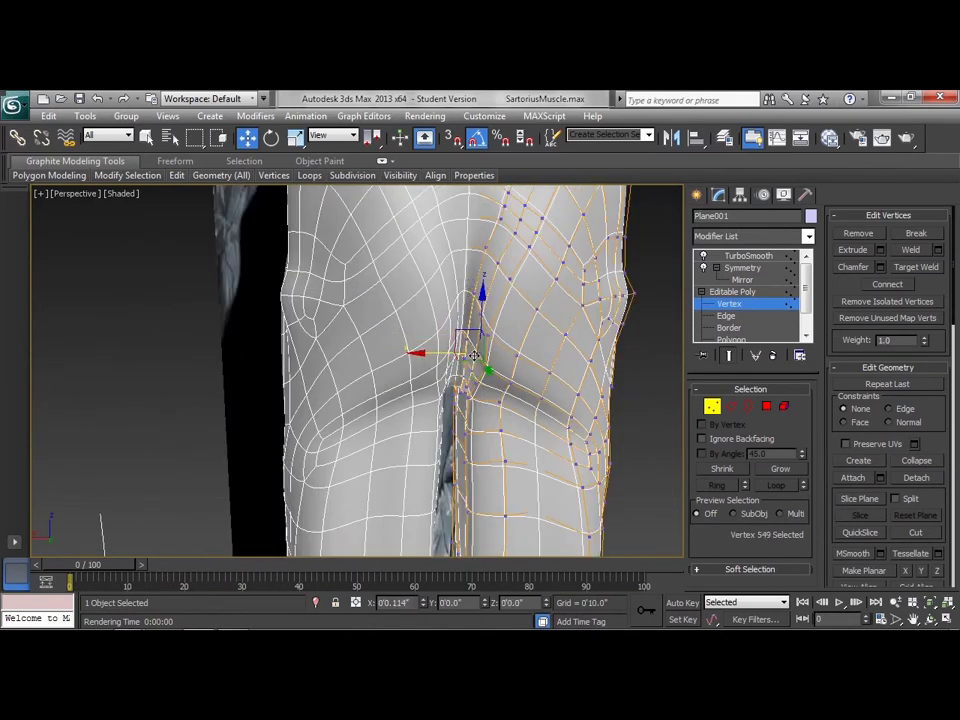
{"action": "left_click", "coordinate": [471, 378]}
Step: Adjust the vertices along the fold between buttock and upper inner thigh, and turn off the smoothed end result
{"action": "mouse_move", "coordinate": [467, 380]}
{"action": "middle_mouse_down", "text": "alt"}
{"action": "mouse_move", "coordinate": [553, 336]}
{"action": "mouse_move", "coordinate": [561, 377]}
{"action": "mouse_move", "coordinate": [473, 395]}
{"action": "middle_mouse_up", "text": "alt"}
{"action": "left_click", "coordinate": [494, 391]}
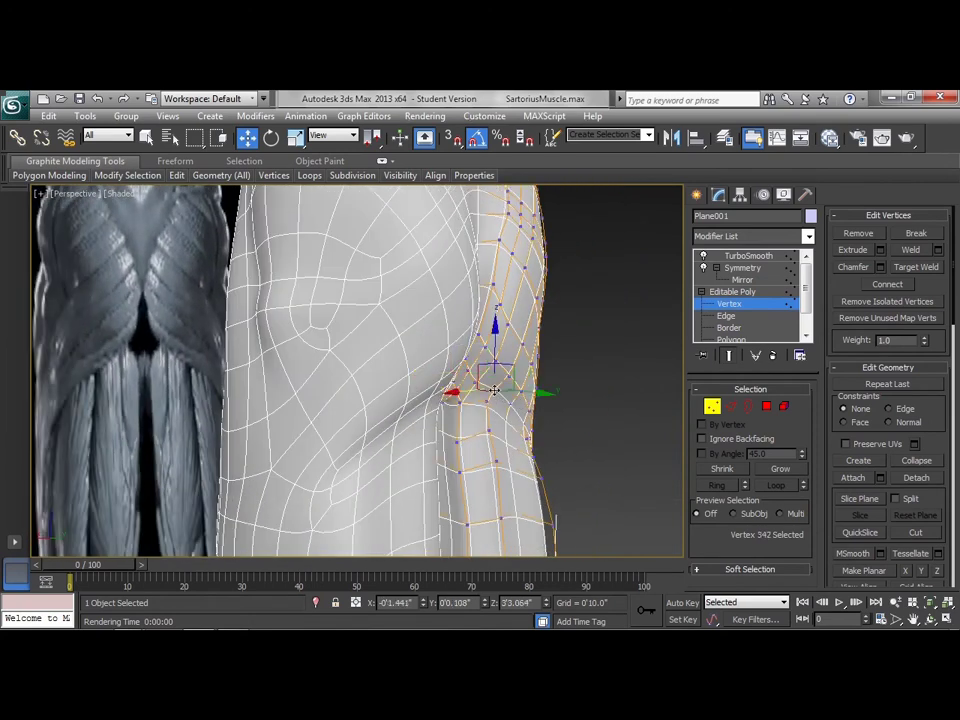
{"action": "middle_click_drag", "start_coordinate": [494, 348], "coordinate": [553, 427], "text": "alt"}
{"action": "left_click", "coordinate": [537, 394]}
{"action": "left_click_drag", "start_coordinate": [555, 414], "coordinate": [563, 427]}
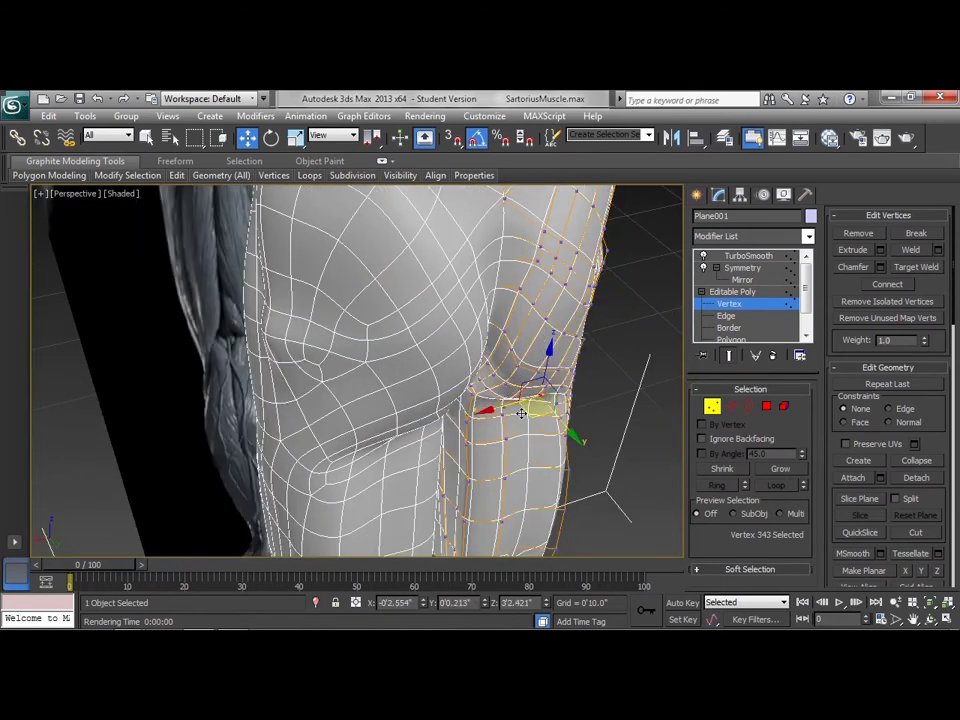
{"action": "mouse_move", "coordinate": [501, 406]}
{"action": "middle_mouse_down", "text": "alt"}
{"action": "mouse_move", "coordinate": [579, 366]}
{"action": "mouse_move", "coordinate": [580, 376]}
{"action": "mouse_move", "coordinate": [517, 428]}
{"action": "mouse_move", "coordinate": [496, 418]}
{"action": "mouse_move", "coordinate": [549, 407]}
{"action": "mouse_move", "coordinate": [500, 400]}
{"action": "mouse_move", "coordinate": [497, 430]}
{"action": "mouse_move", "coordinate": [488, 420]}
{"action": "middle_mouse_up", "text": "alt"}
{"action": "left_click", "coordinate": [525, 393]}
{"action": "left_click", "coordinate": [729, 356]}
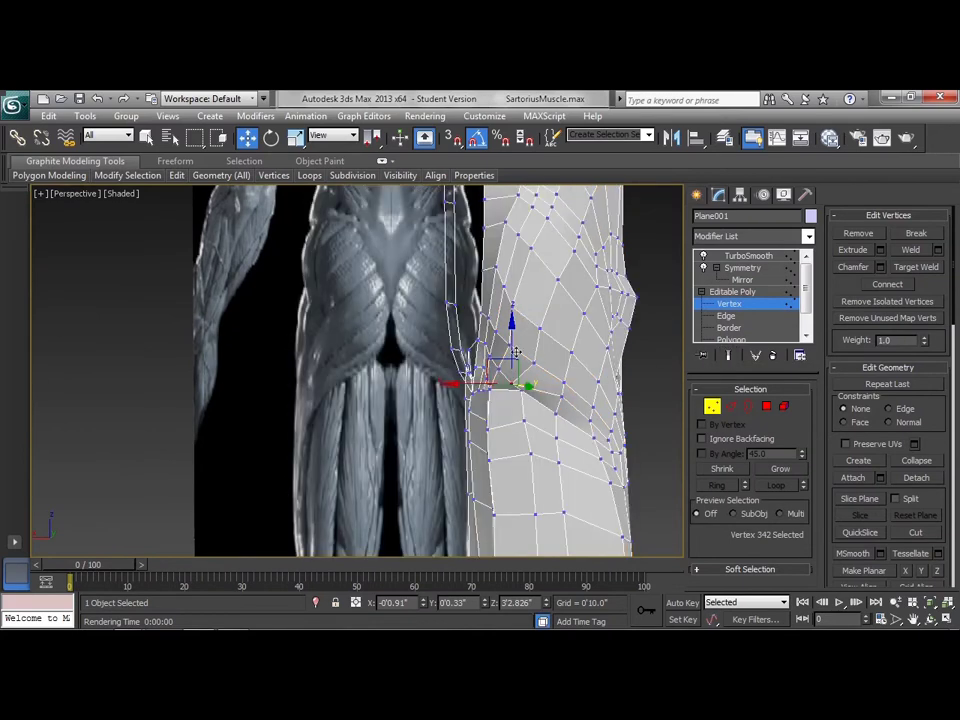
Step: Connect the two side edges of the crotch strip section beside the inner thigh with a single segment
{"action": "mouse_move", "coordinate": [520, 351]}
{"action": "middle_mouse_down", "text": "alt"}
{"action": "mouse_move", "coordinate": [540, 300]}
{"action": "mouse_move", "coordinate": [558, 300]}
{"action": "mouse_move", "coordinate": [554, 321]}
{"action": "mouse_move", "coordinate": [574, 328]}
{"action": "mouse_move", "coordinate": [551, 334]}
{"action": "mouse_move", "coordinate": [520, 366]}
{"action": "mouse_move", "coordinate": [538, 358]}
{"action": "middle_mouse_up", "text": "alt"}
{"action": "scroll", "coordinate": [522, 362], "scroll_direction": "up", "scroll_amount": 5}
{"action": "scroll", "coordinate": [538, 358], "scroll_direction": "down", "scroll_amount": 4}
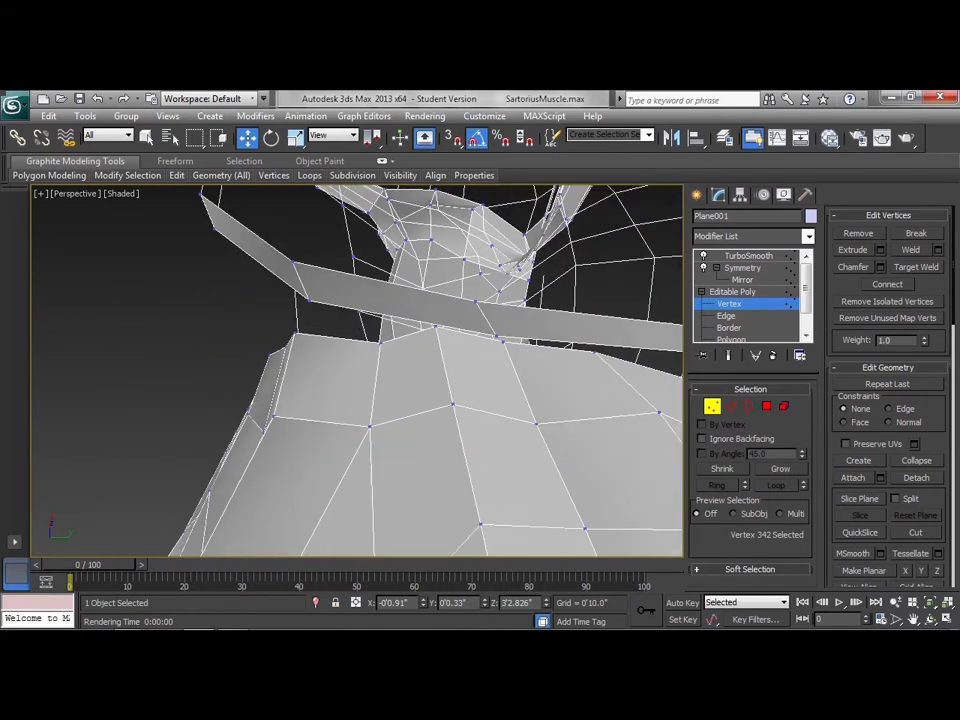
{"action": "middle_click_drag", "start_coordinate": [655, 372], "coordinate": [615, 367]}
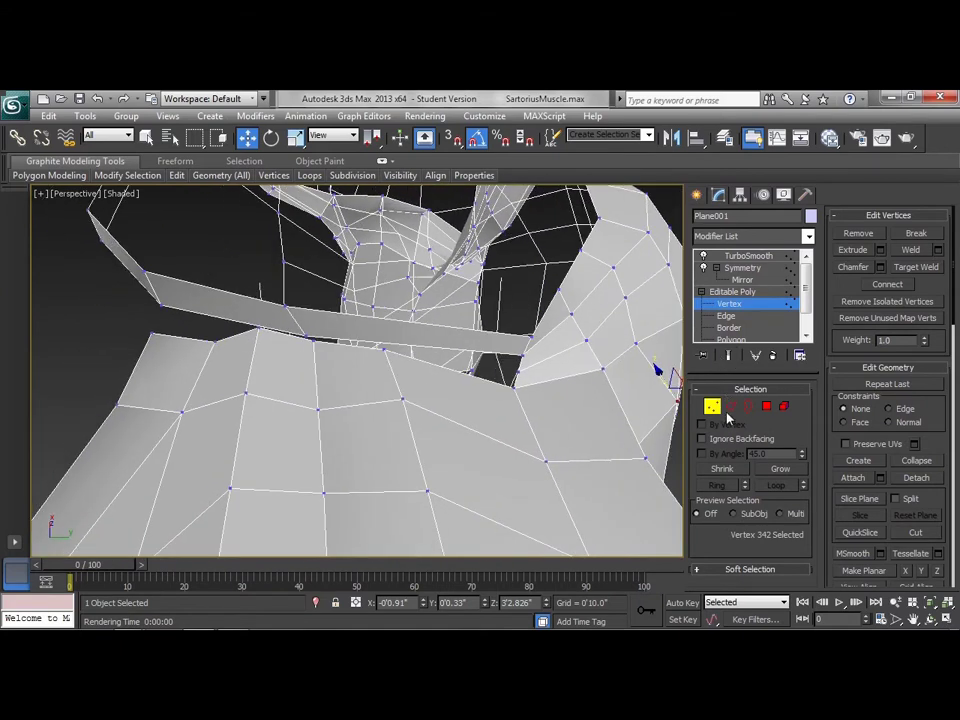
{"action": "left_click", "coordinate": [730, 408]}
{"action": "left_click", "coordinate": [401, 320]}
{"action": "left_click", "coordinate": [409, 344], "text": "ctrl"}
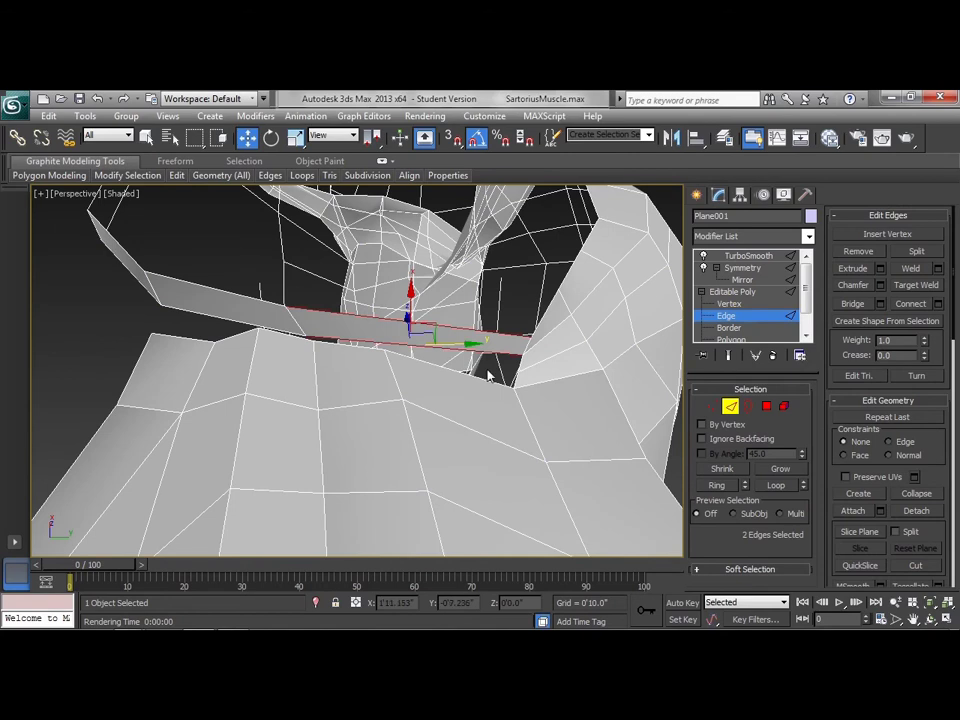
{"action": "left_click", "coordinate": [938, 305]}
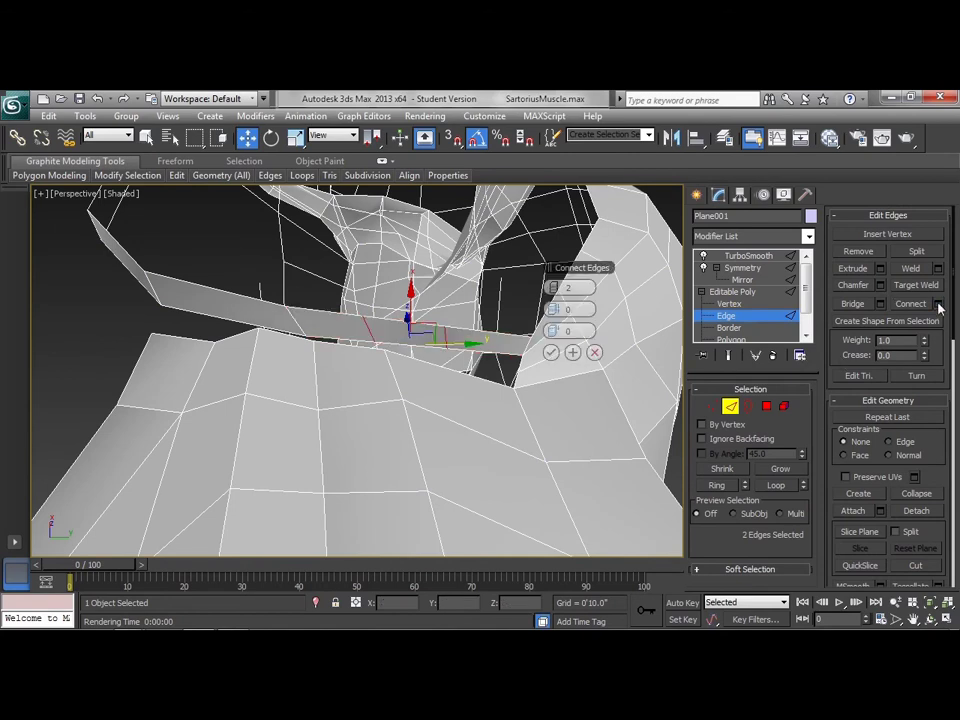
{"action": "left_click", "coordinate": [550, 352]}
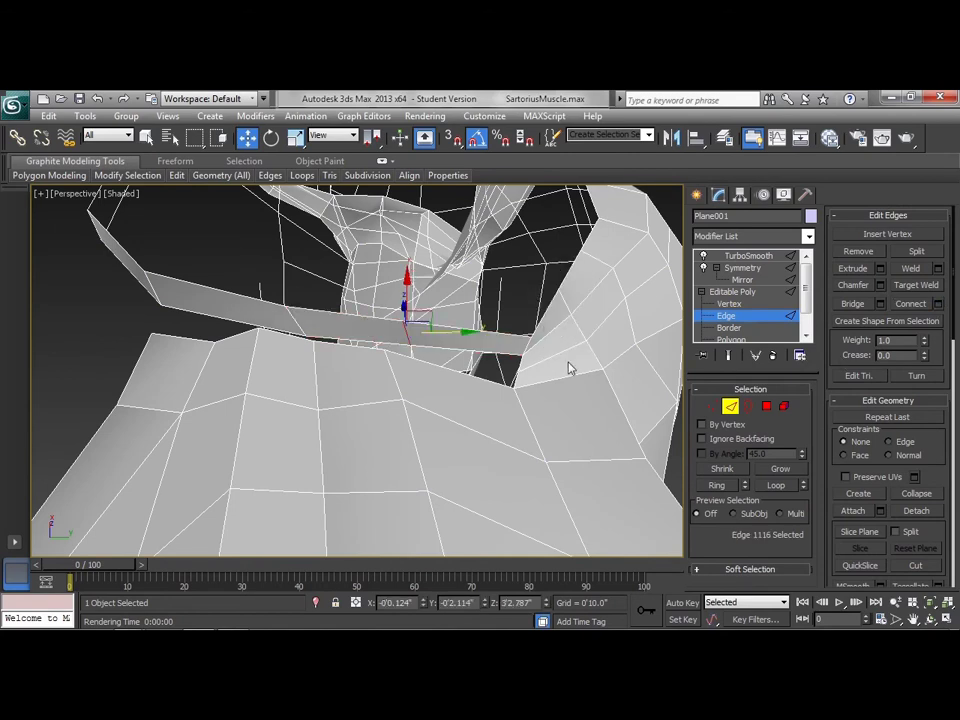
Step: Target weld the crotch strip's new outer vertex to the nearest vertex on the inner thigh's top edge
{"action": "left_click", "coordinate": [712, 407]}
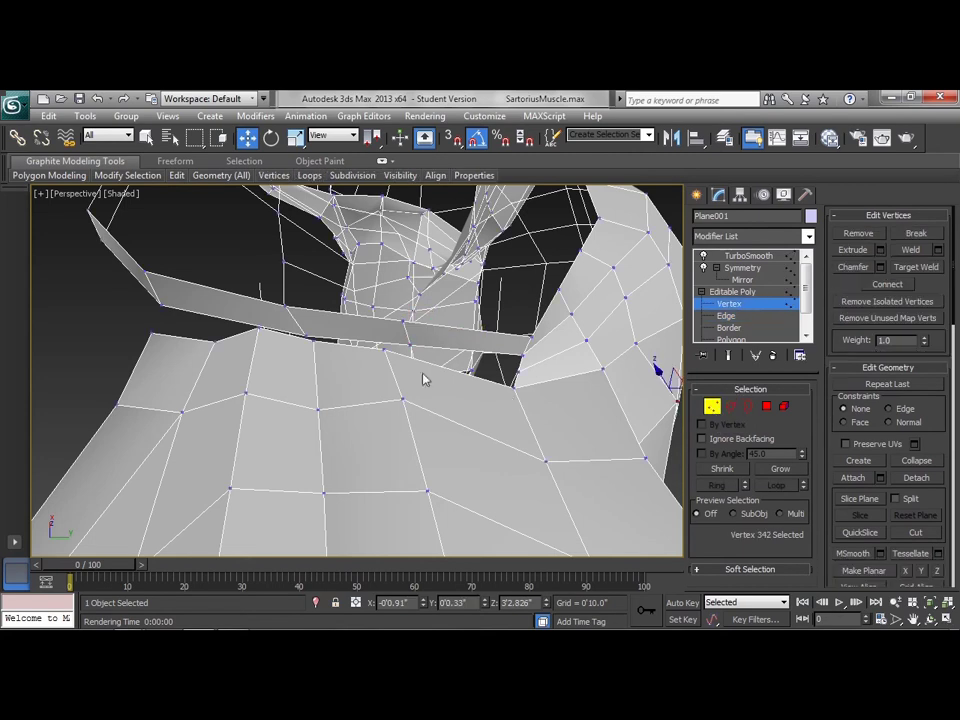
{"action": "left_click", "coordinate": [406, 346]}
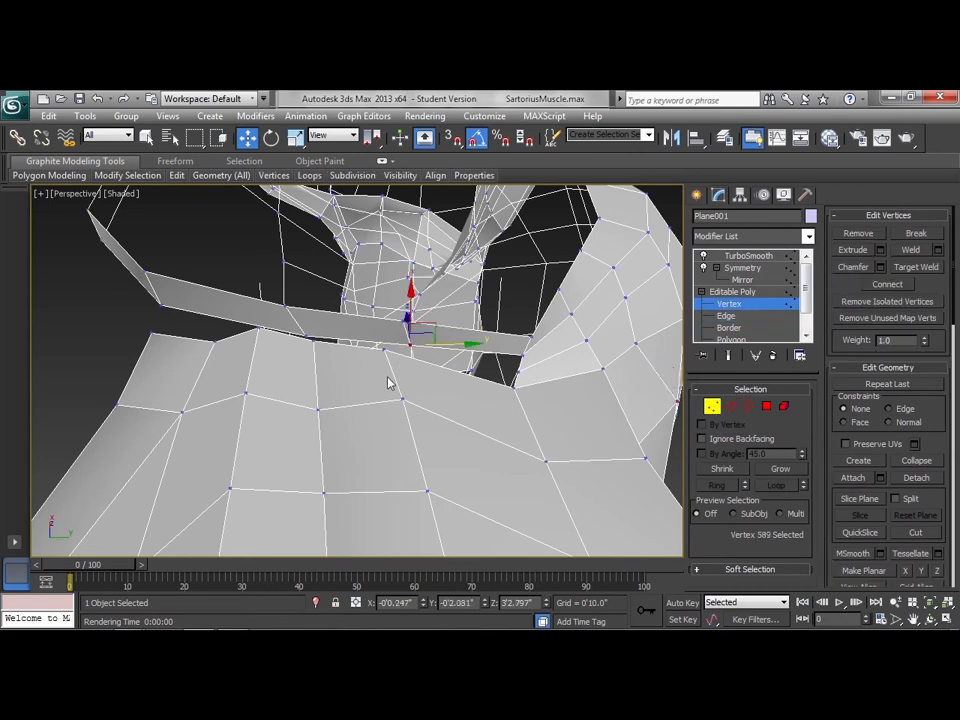
{"action": "right_click", "coordinate": [390, 383]}
{"action": "left_click", "coordinate": [300, 497]}
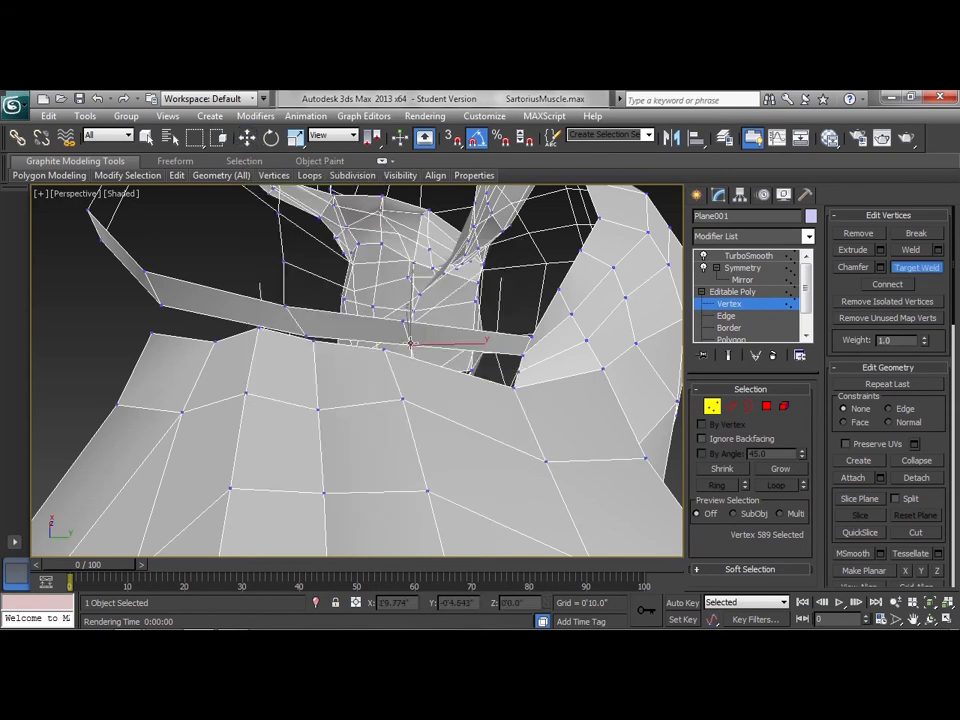
{"action": "left_click", "coordinate": [384, 349]}
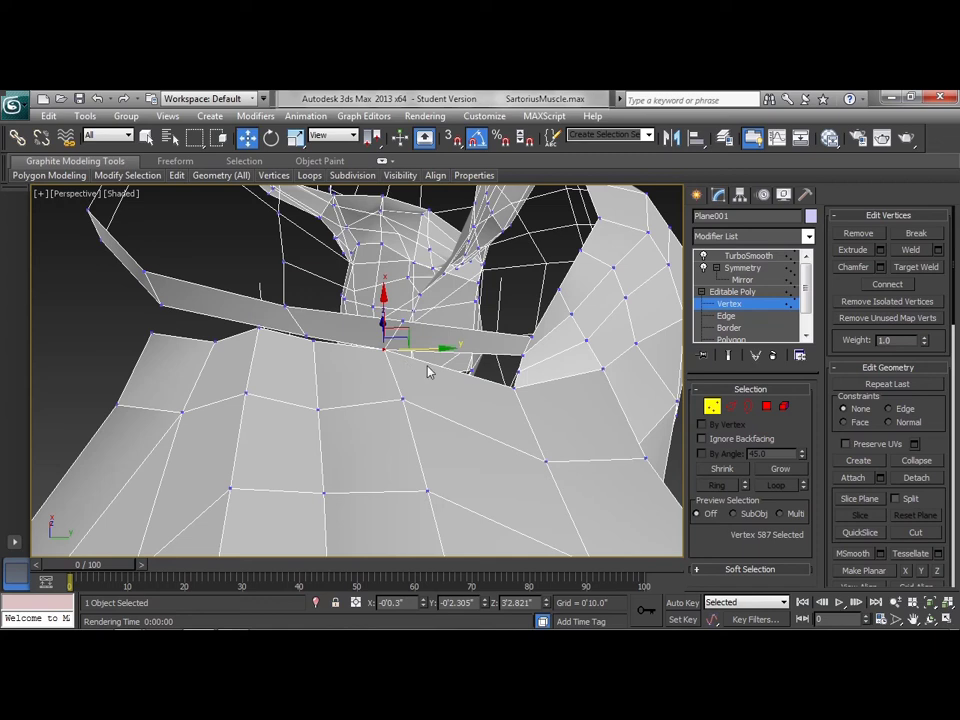
Step: Isolate the four border edges around the small hole between crotch strip, buttock and inner thigh, and cap that hole
{"action": "left_click", "coordinate": [748, 405]}
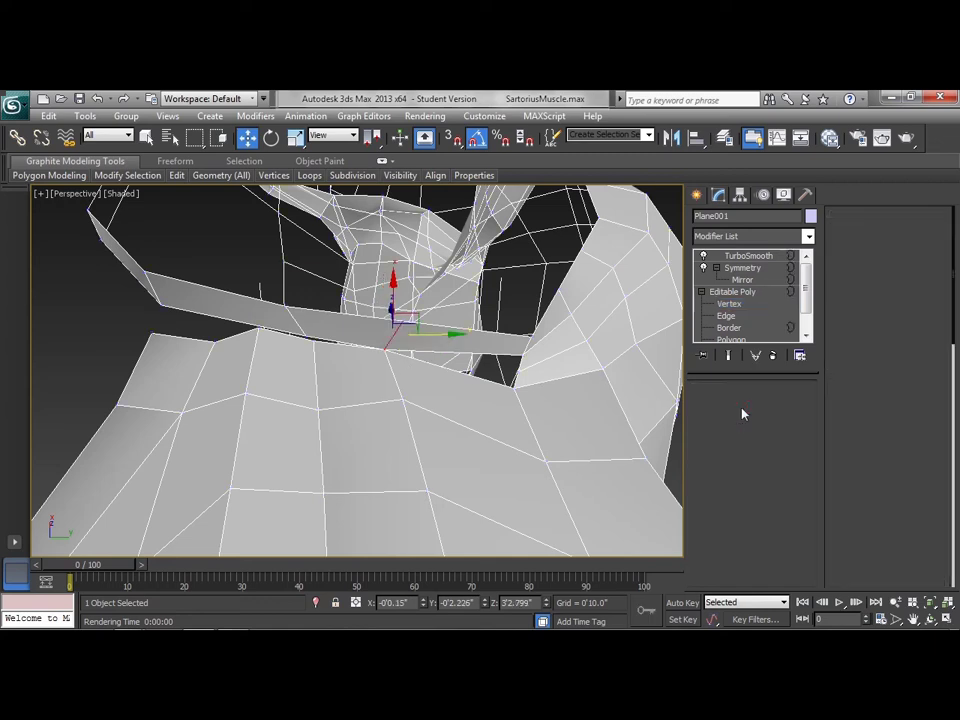
{"action": "left_click", "coordinate": [488, 352]}
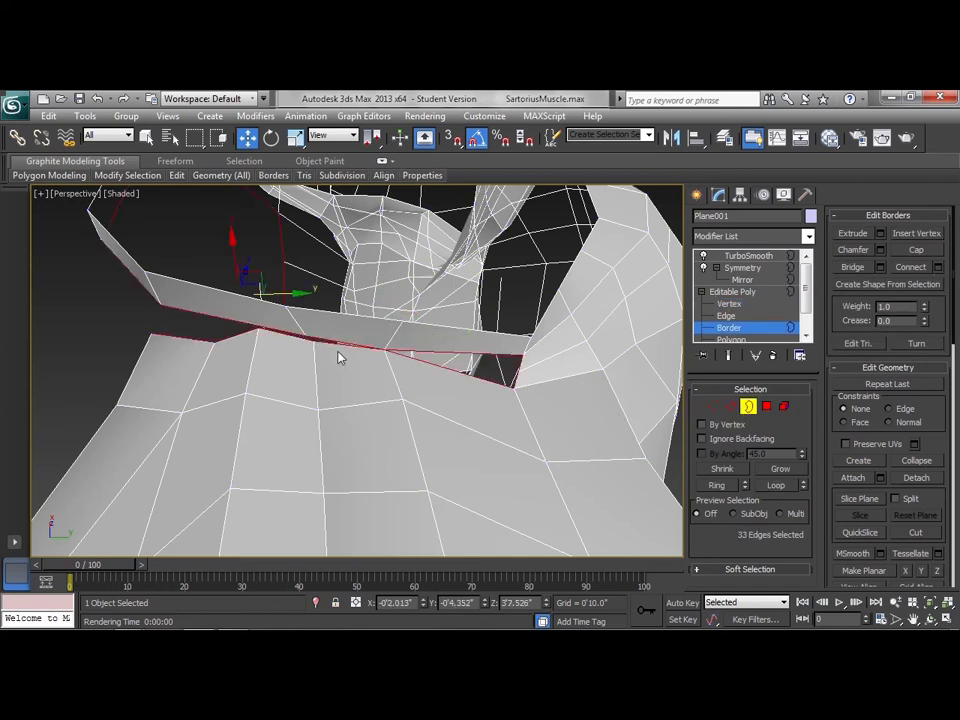
{"action": "key", "text": "2"}
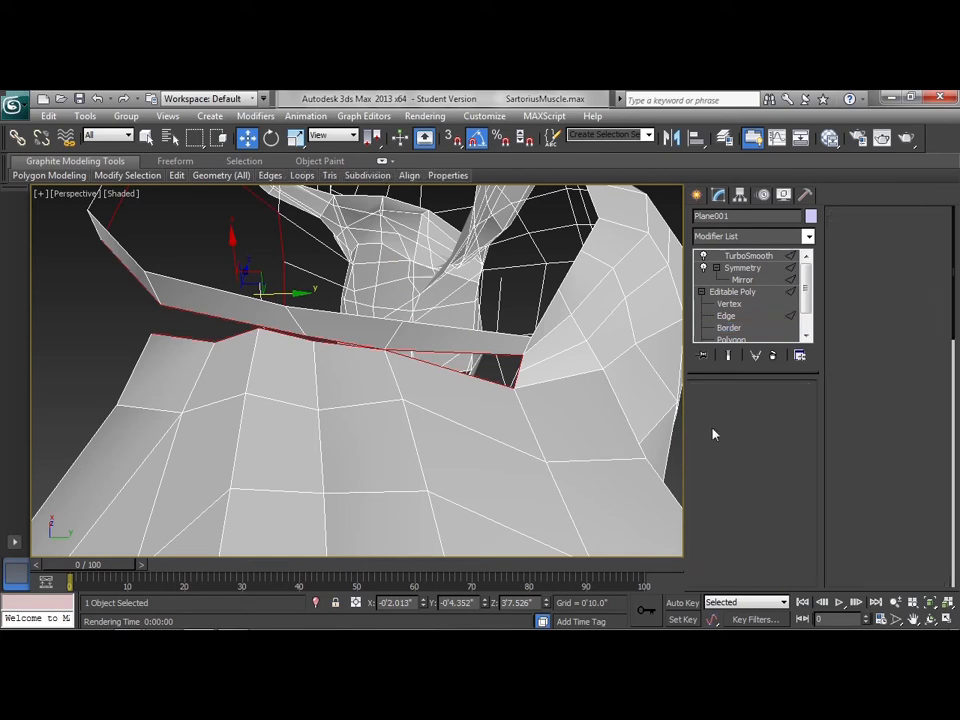
{"action": "left_click_drag", "start_coordinate": [128, 268], "coordinate": [106, 215], "text": "alt"}
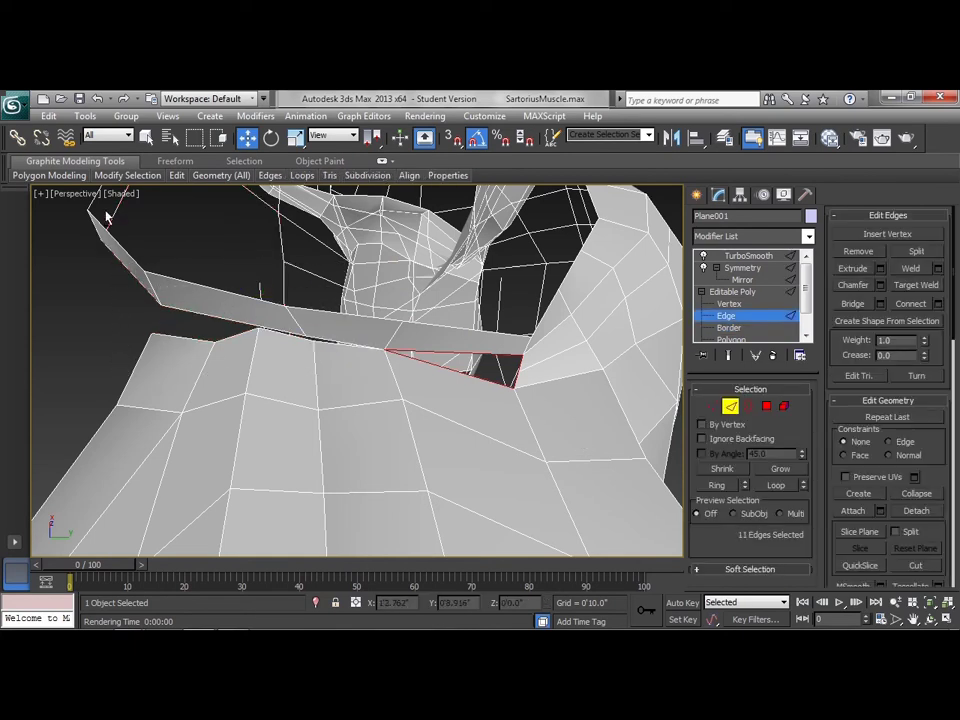
{"action": "middle_click_drag", "start_coordinate": [250, 321], "coordinate": [267, 354], "text": "alt"}
{"action": "left_click_drag", "start_coordinate": [304, 349], "coordinate": [197, 190], "text": "alt"}
{"action": "middle_click_drag", "start_coordinate": [267, 308], "coordinate": [479, 371], "text": "alt"}
{"action": "left_click_drag", "start_coordinate": [383, 358], "coordinate": [381, 357], "text": "alt"}
{"action": "middle_click_drag", "start_coordinate": [381, 357], "coordinate": [264, 356], "text": "alt"}
{"action": "middle_click_drag", "start_coordinate": [324, 420], "coordinate": [395, 368]}
{"action": "scroll", "coordinate": [325, 402], "scroll_direction": "up", "scroll_amount": 4}
{"action": "scroll", "coordinate": [364, 341], "scroll_direction": "down", "scroll_amount": 3}
{"action": "left_click", "coordinate": [755, 404]}
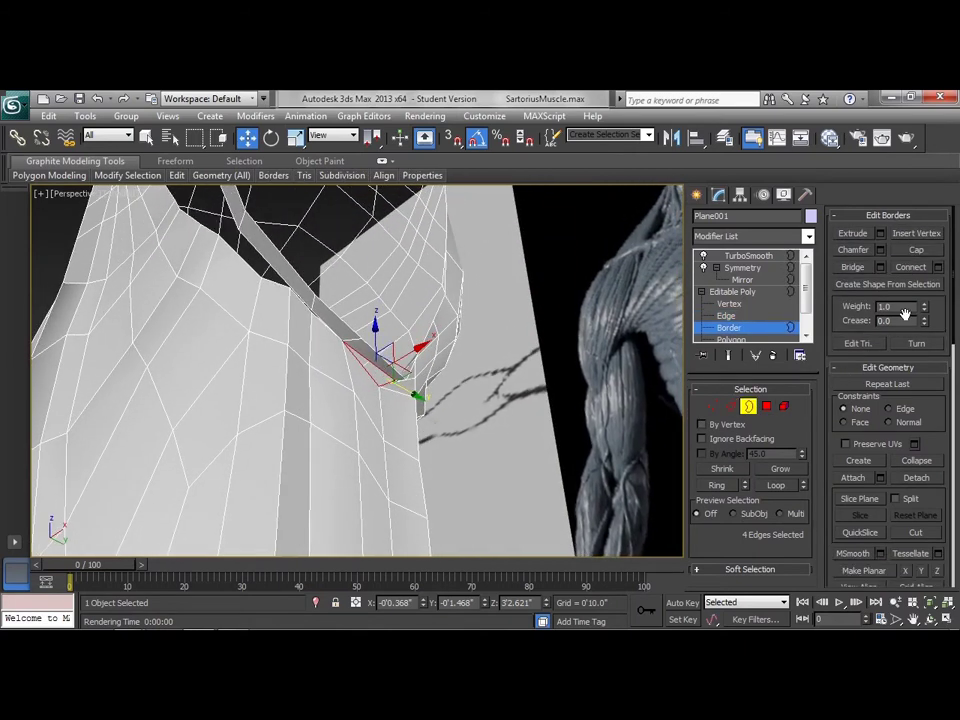
{"action": "middle_click_drag", "start_coordinate": [424, 336], "coordinate": [400, 345], "text": "alt"}
Step: Target weld the next outer vertex forward along the crotch strip to the adjacent vertex on the inner thigh's top edge
{"action": "left_click", "coordinate": [712, 406]}
{"action": "mouse_move", "coordinate": [316, 349]}
{"action": "middle_mouse_down", "text": "alt"}
{"action": "mouse_move", "coordinate": [304, 353]}
{"action": "mouse_move", "coordinate": [315, 361]}
{"action": "middle_mouse_up", "text": "alt"}
{"action": "scroll", "coordinate": [330, 390], "scroll_direction": "up", "scroll_amount": 4}
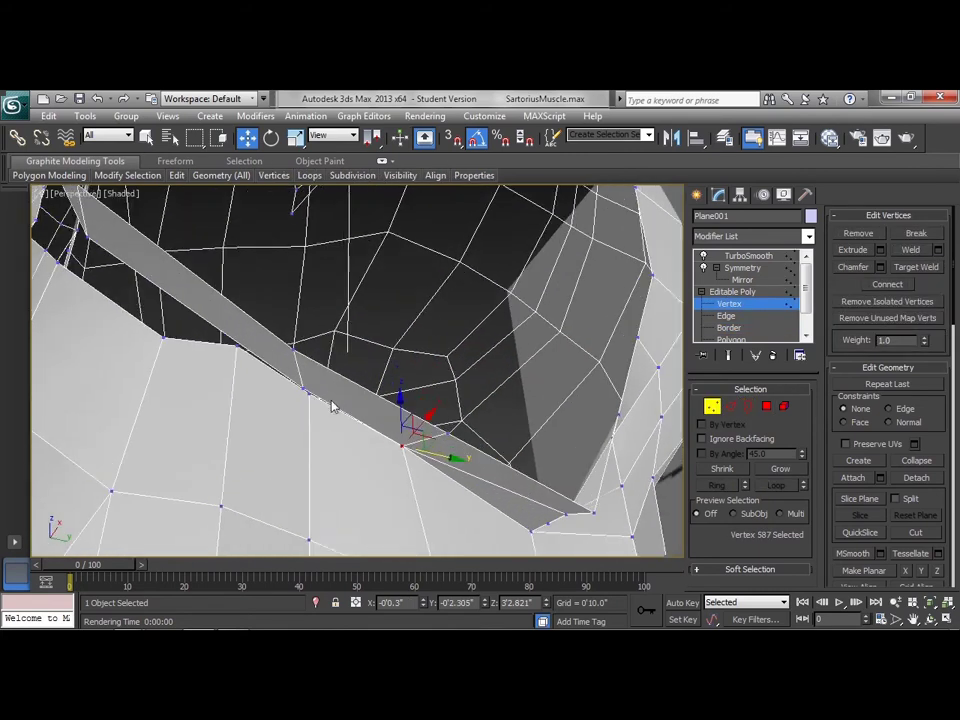
{"action": "right_click", "coordinate": [286, 425]}
{"action": "left_click", "coordinate": [272, 548]}
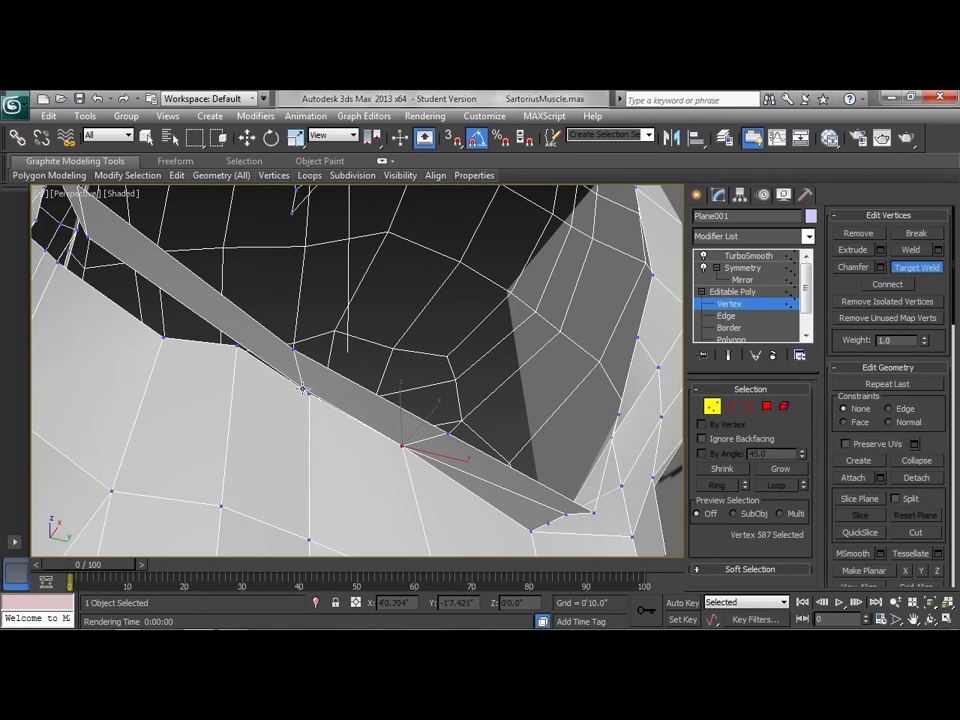
{"action": "left_click", "coordinate": [302, 388]}
{"action": "left_click", "coordinate": [309, 394]}
{"action": "middle_click_drag", "start_coordinate": [272, 437], "coordinate": [302, 476], "text": "alt"}
{"action": "middle_click_drag", "start_coordinate": [302, 476], "coordinate": [313, 411]}
{"action": "scroll", "coordinate": [362, 456], "scroll_direction": "down", "scroll_amount": 5}
{"action": "middle_click_drag", "start_coordinate": [466, 413], "coordinate": [410, 418], "text": "alt"}
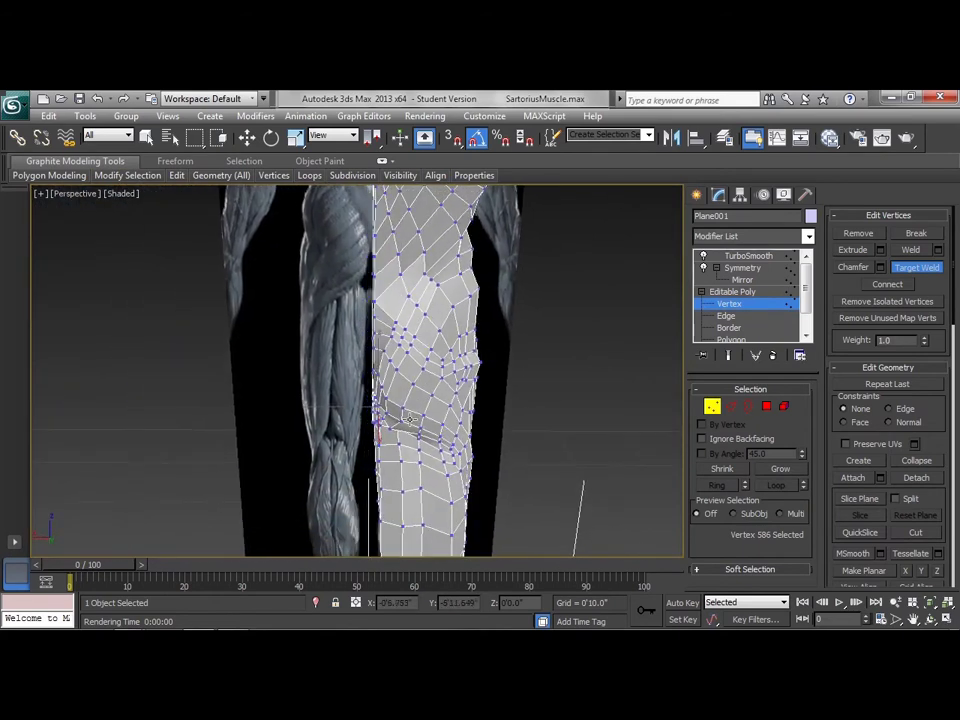
Step: Shift the vertices along the buttock's inner edge slightly toward the body's centre line and raise the one above them
{"action": "key", "text": "w"}
{"action": "left_click", "coordinate": [392, 337]}
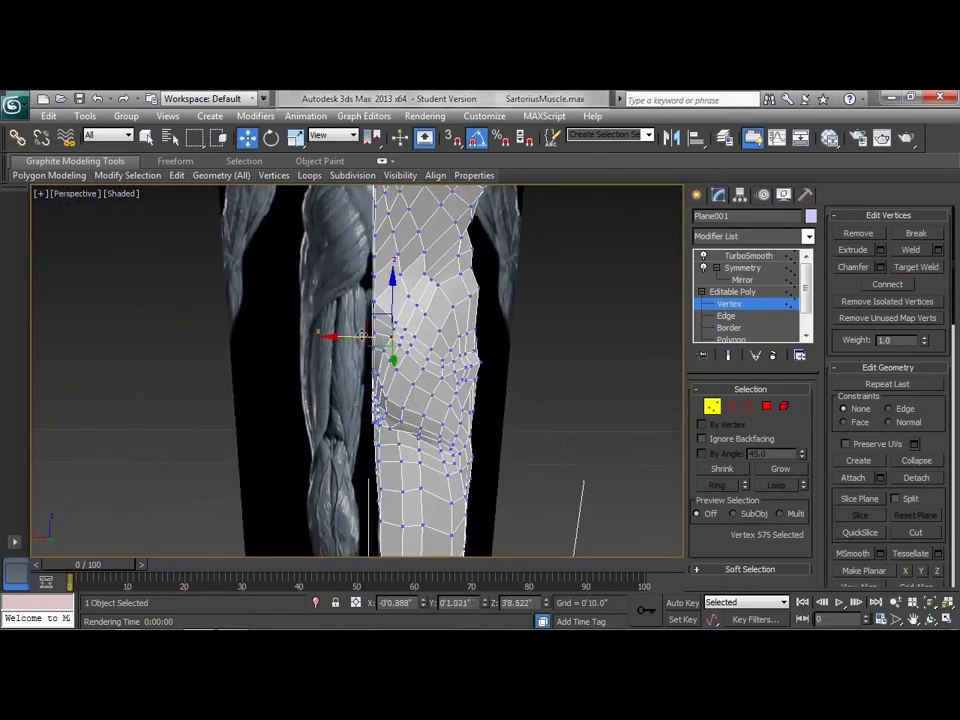
{"action": "left_click_drag", "start_coordinate": [358, 337], "coordinate": [357, 337]}
{"action": "left_click", "coordinate": [393, 329]}
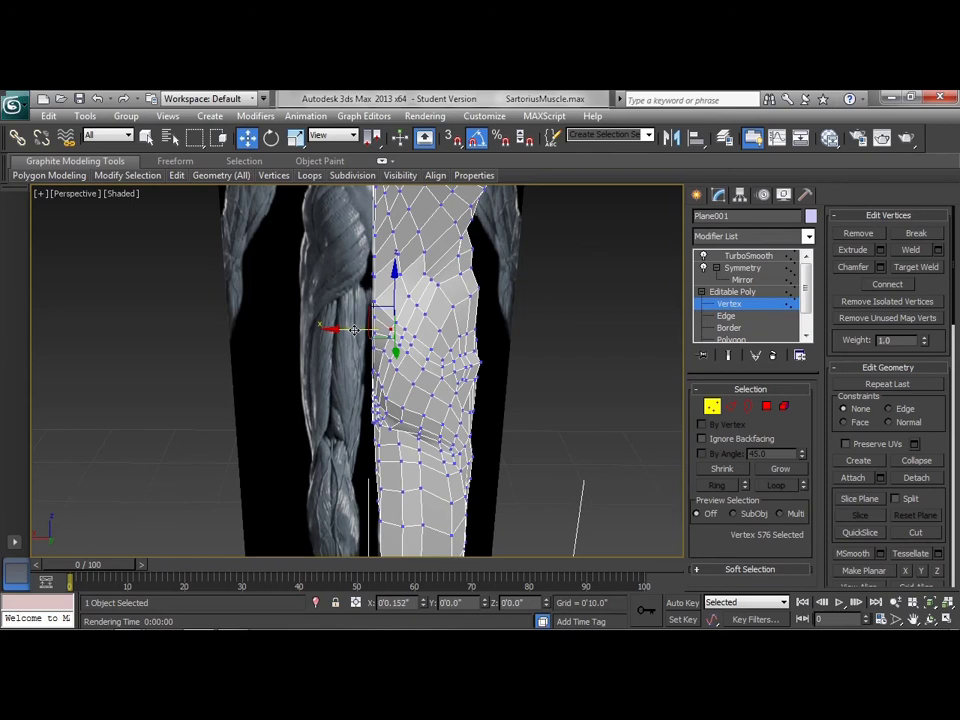
{"action": "left_click", "coordinate": [402, 331]}
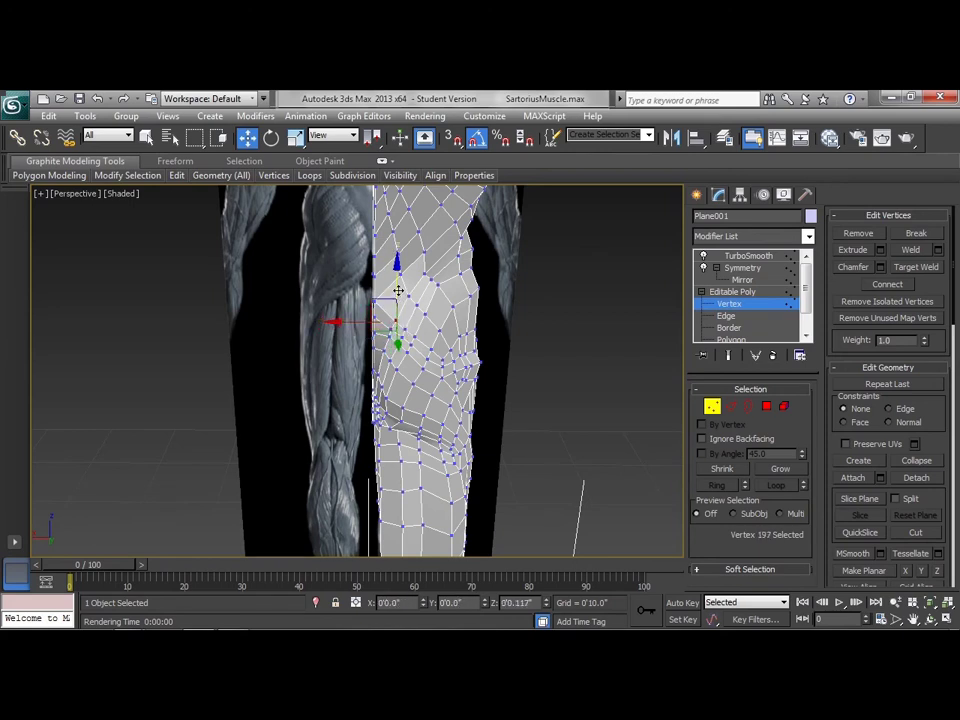
{"action": "middle_click_drag", "start_coordinate": [398, 290], "coordinate": [390, 323], "text": "alt"}
Step: Reposition the vertices running down the buttock cleft, pulling the lowest one slightly down and toward the centre line
{"action": "left_click", "coordinate": [381, 382]}
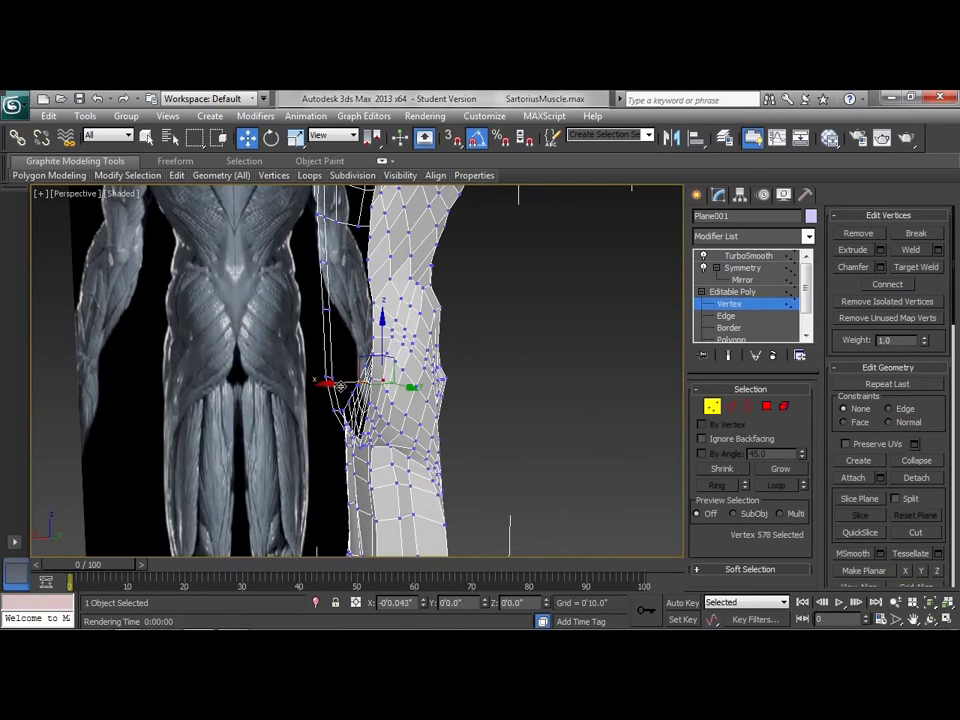
{"action": "left_click", "coordinate": [374, 410]}
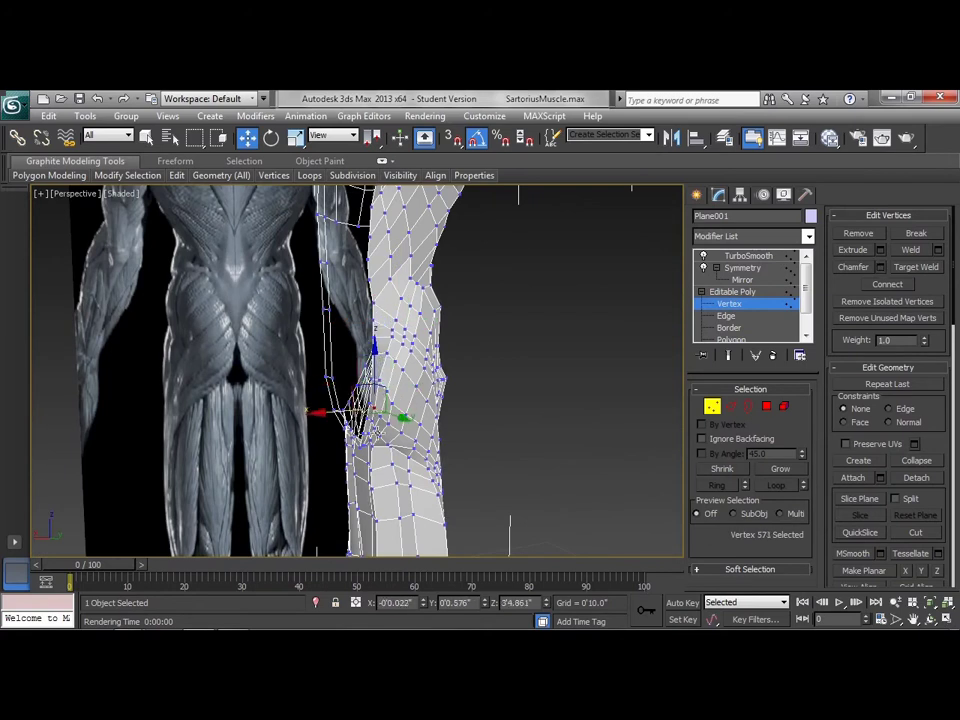
{"action": "left_click", "coordinate": [371, 424]}
{"action": "middle_click_drag", "start_coordinate": [382, 424], "coordinate": [368, 313], "text": "alt"}
{"action": "scroll", "coordinate": [423, 437], "scroll_direction": "up", "scroll_amount": 5}
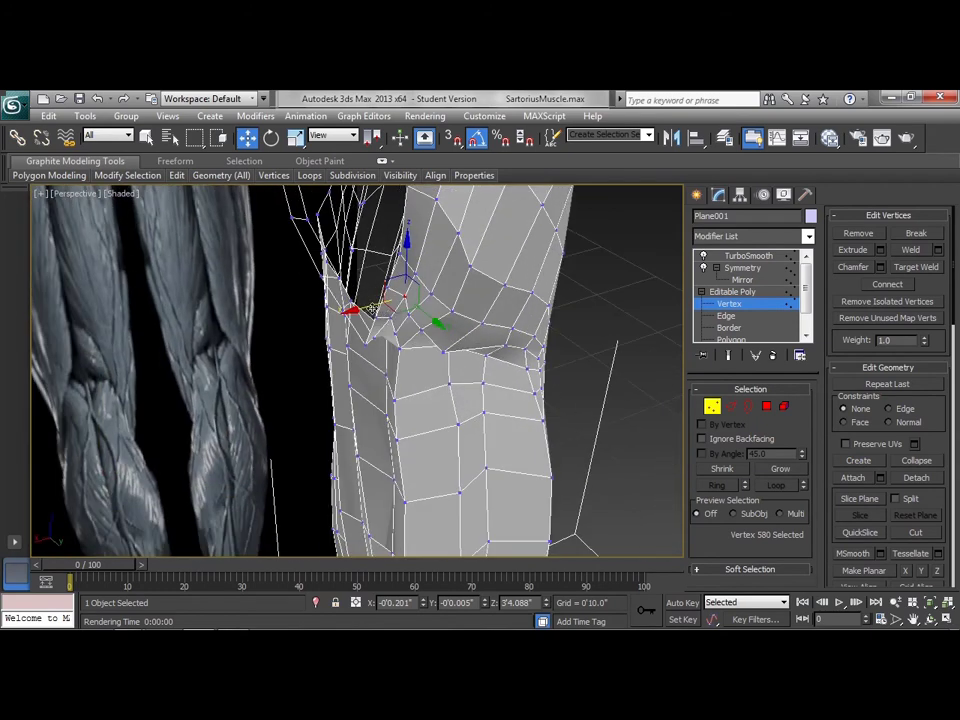
{"action": "left_click_drag", "start_coordinate": [364, 312], "coordinate": [386, 331]}
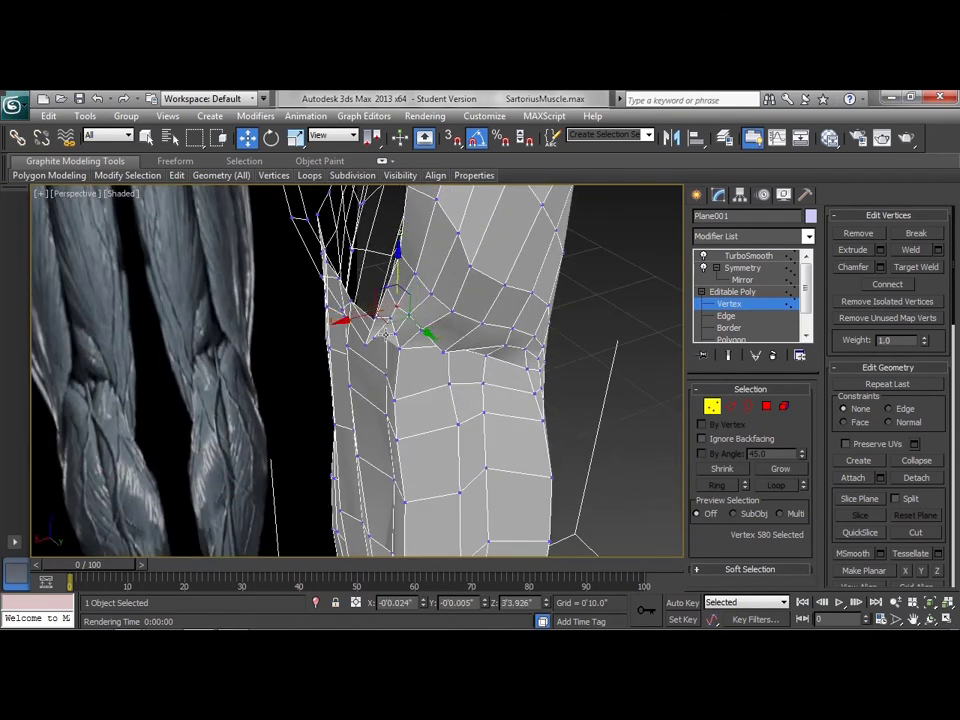
Step: Move the rear crotch strip vertices inward and down, and raise the corner vertex at the back of the inner thigh's top edge slightly
{"action": "left_click", "coordinate": [396, 327]}
{"action": "middle_click_drag", "start_coordinate": [396, 327], "coordinate": [411, 305], "text": "alt"}
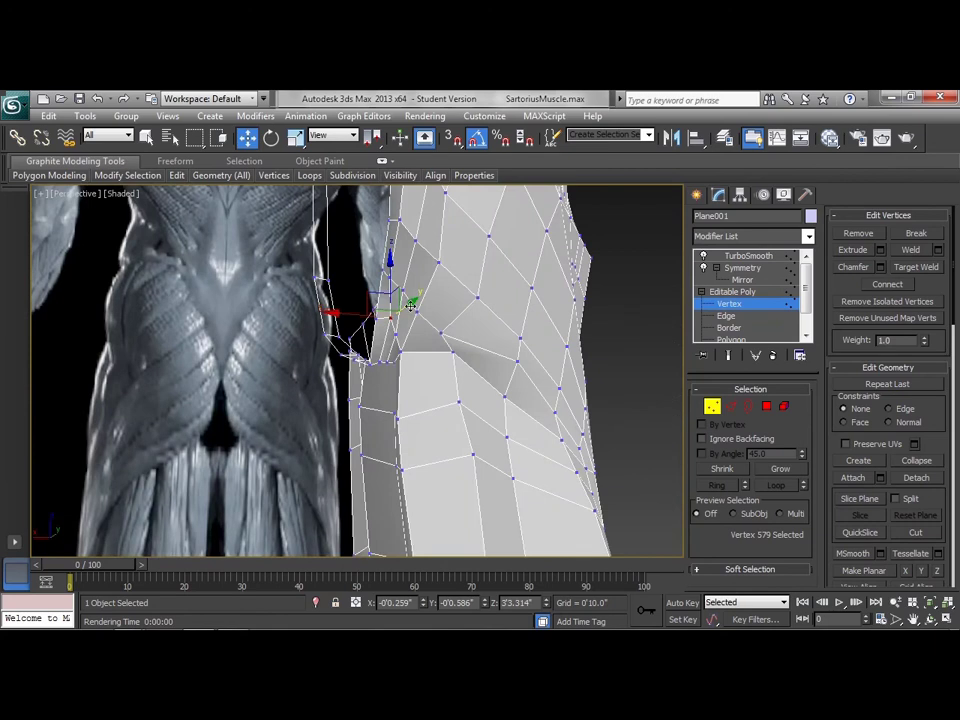
{"action": "left_click_drag", "start_coordinate": [356, 315], "coordinate": [350, 316]}
{"action": "left_click_drag", "start_coordinate": [385, 277], "coordinate": [395, 308]}
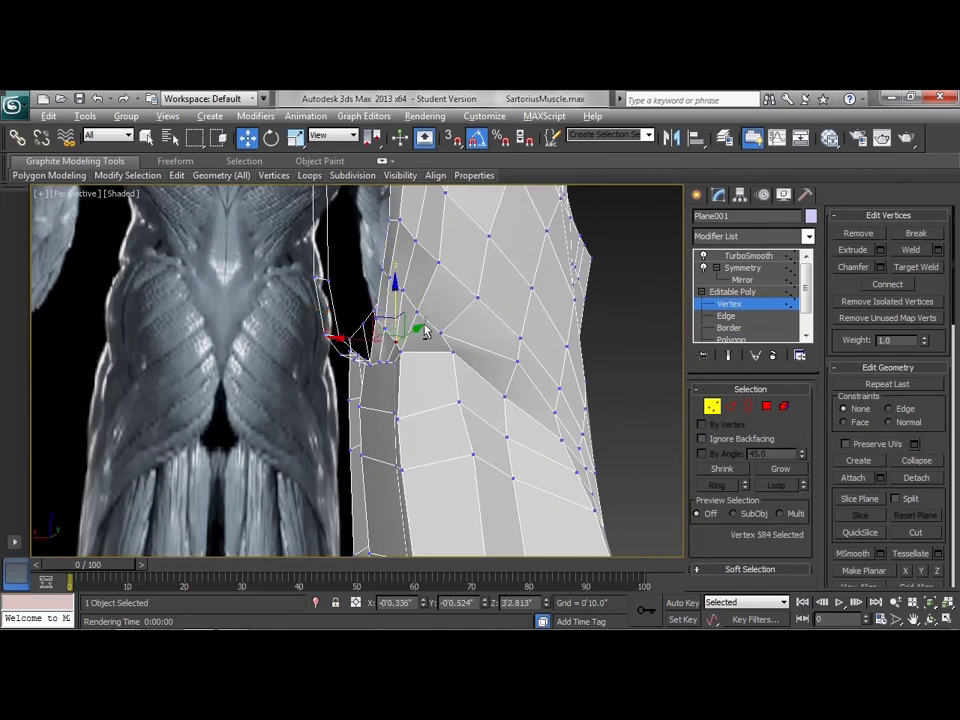
{"action": "middle_click_drag", "start_coordinate": [422, 332], "coordinate": [397, 355], "text": "alt"}
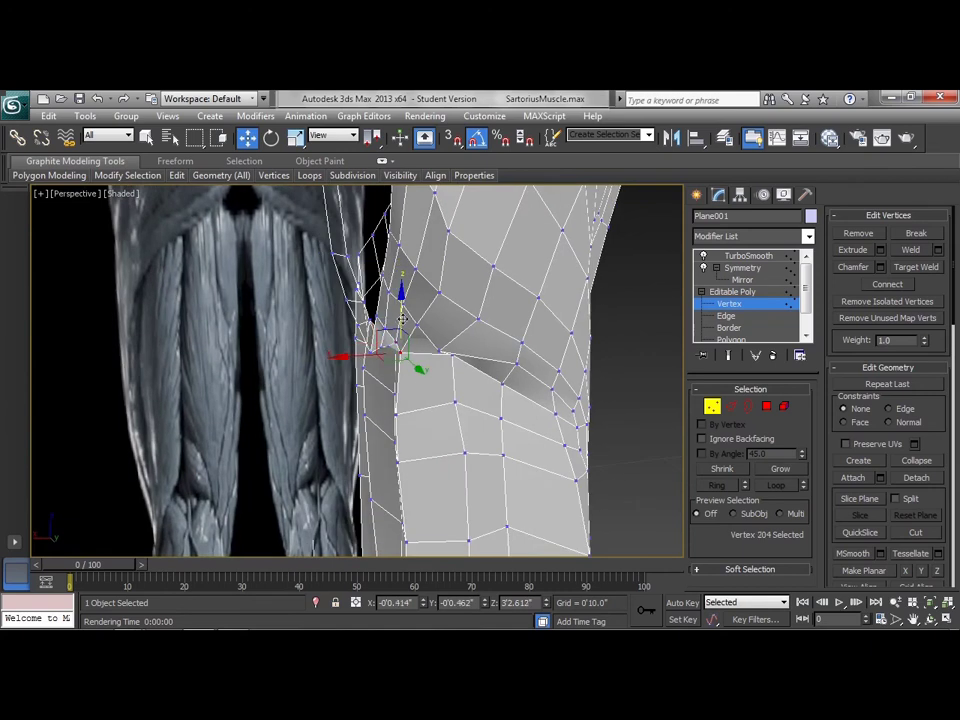
{"action": "left_click_drag", "start_coordinate": [402, 318], "coordinate": [402, 312]}
Step: Refine the crotch strip vertices between buttock and inner thigh so they curve smoothly toward the centre line
{"action": "middle_click_drag", "start_coordinate": [402, 313], "coordinate": [391, 356], "text": "alt"}
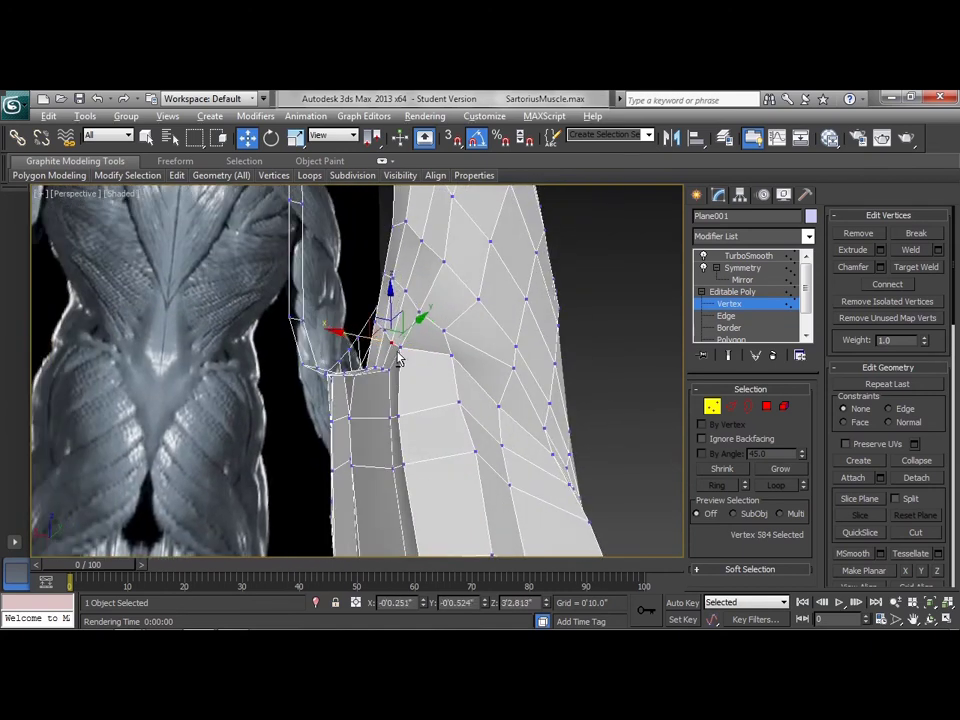
{"action": "middle_click_drag", "start_coordinate": [339, 336], "coordinate": [396, 326], "text": "alt"}
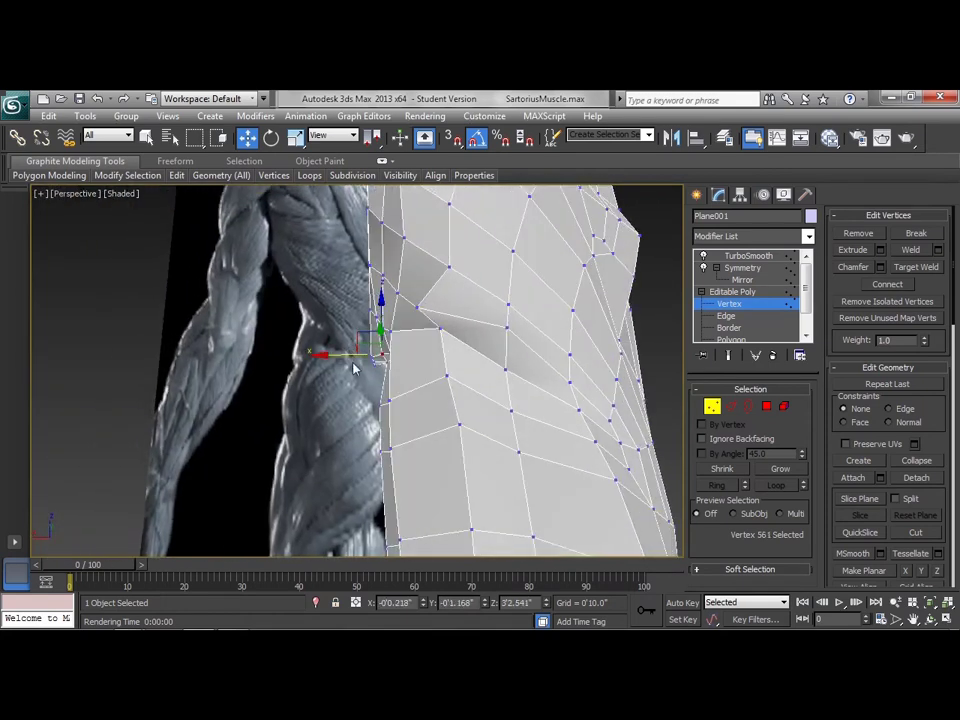
{"action": "middle_click_drag", "start_coordinate": [351, 355], "coordinate": [385, 398], "text": "alt"}
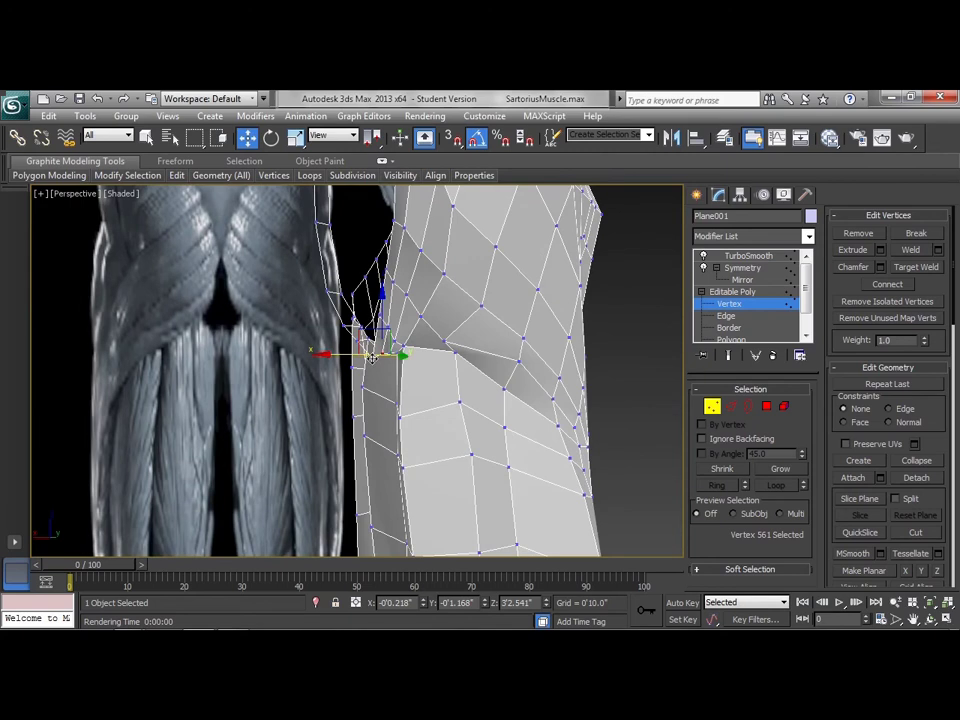
{"action": "mouse_move", "coordinate": [372, 315]}
{"action": "middle_mouse_down", "text": "alt"}
{"action": "mouse_move", "coordinate": [332, 321]}
{"action": "mouse_move", "coordinate": [365, 345]}
{"action": "mouse_move", "coordinate": [385, 333]}
{"action": "mouse_move", "coordinate": [412, 352]}
{"action": "mouse_move", "coordinate": [398, 390]}
{"action": "mouse_move", "coordinate": [344, 331]}
{"action": "mouse_move", "coordinate": [390, 358]}
{"action": "mouse_move", "coordinate": [372, 332]}
{"action": "middle_mouse_up", "text": "alt"}
{"action": "left_click_drag", "start_coordinate": [385, 290], "coordinate": [381, 316]}
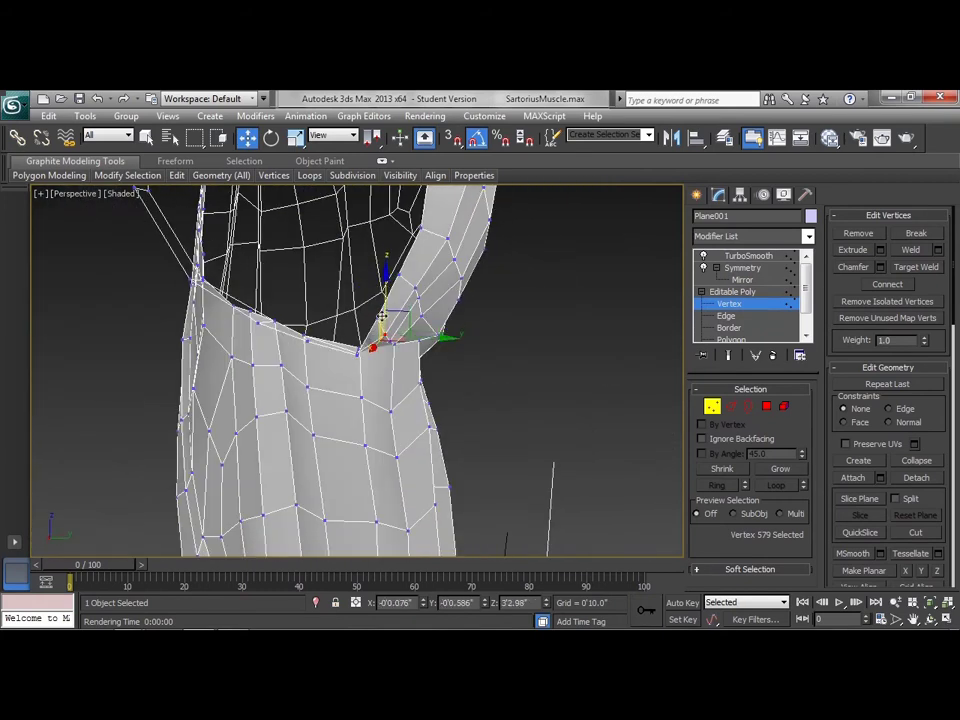
{"action": "left_click", "coordinate": [380, 318]}
{"action": "middle_click_drag", "start_coordinate": [380, 318], "coordinate": [445, 340], "text": "alt"}
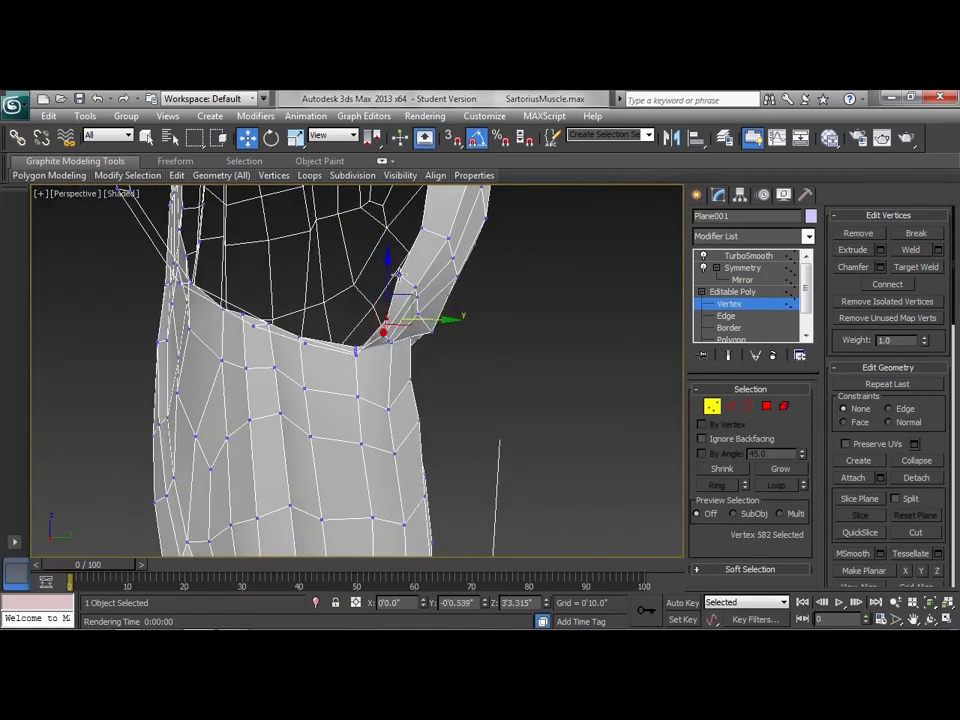
{"action": "middle_click_drag", "start_coordinate": [407, 277], "coordinate": [389, 295], "text": "alt"}
Step: Lower the buttock's innermost bottom vertex toward the gluteal fold and adjust its neighbours
{"action": "left_click", "coordinate": [422, 313]}
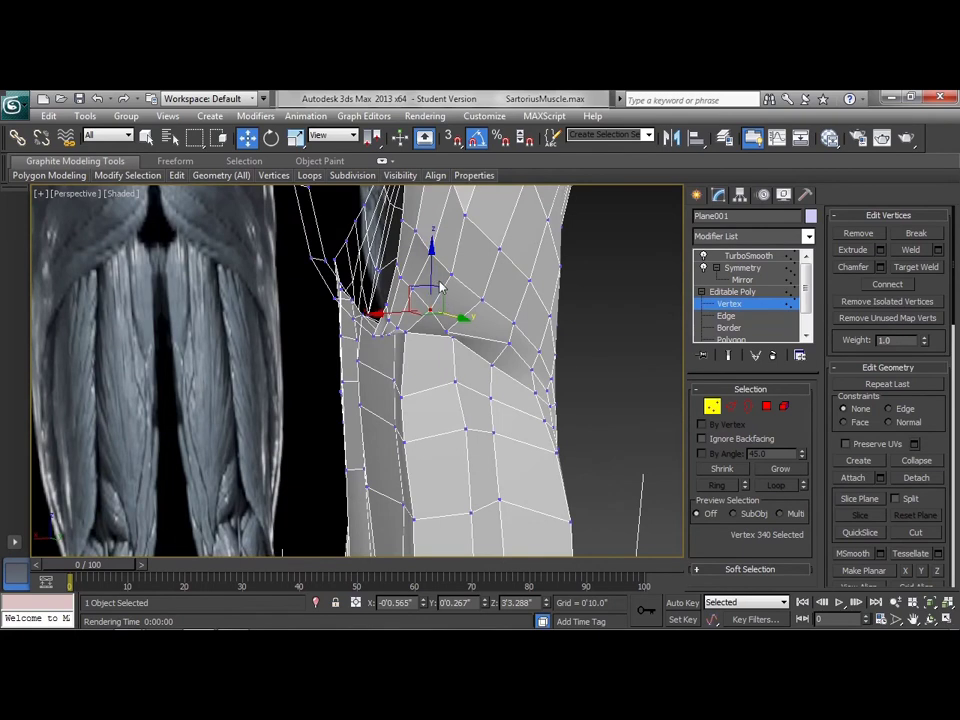
{"action": "left_click_drag", "start_coordinate": [432, 270], "coordinate": [407, 266]}
{"action": "middle_click_drag", "start_coordinate": [407, 266], "coordinate": [387, 276], "text": "alt"}
{"action": "left_click", "coordinate": [450, 330]}
{"action": "middle_click_drag", "start_coordinate": [450, 330], "coordinate": [457, 407], "text": "alt"}
{"action": "left_click", "coordinate": [436, 317]}
{"action": "middle_click_drag", "start_coordinate": [440, 326], "coordinate": [396, 340], "text": "alt"}
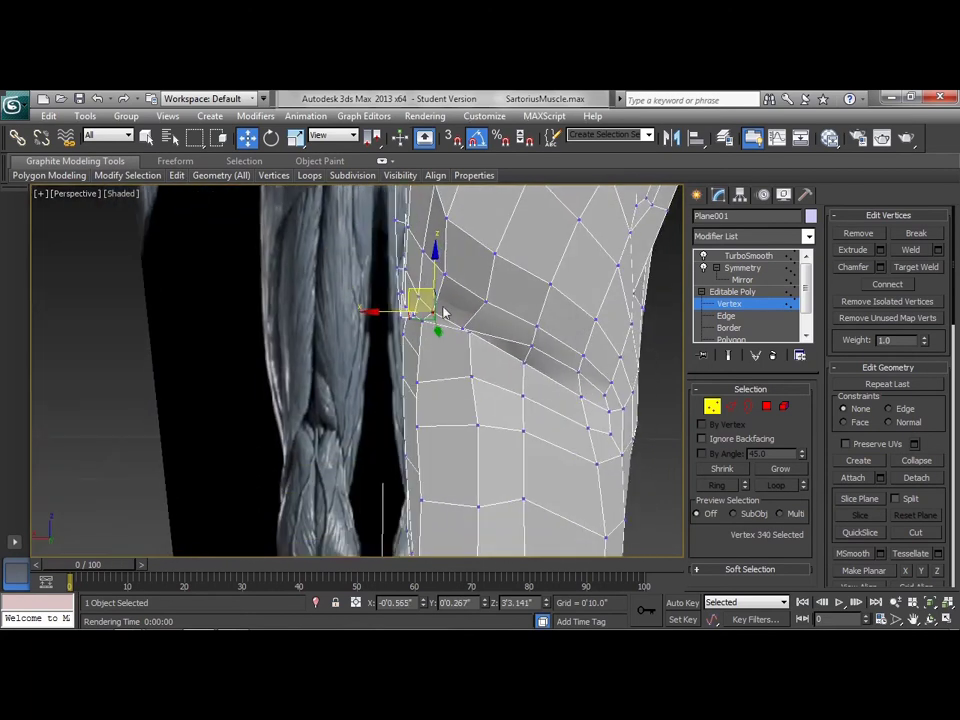
{"action": "left_click_drag", "start_coordinate": [434, 283], "coordinate": [434, 285]}
{"action": "middle_click_drag", "start_coordinate": [474, 357], "coordinate": [482, 331], "text": "alt"}
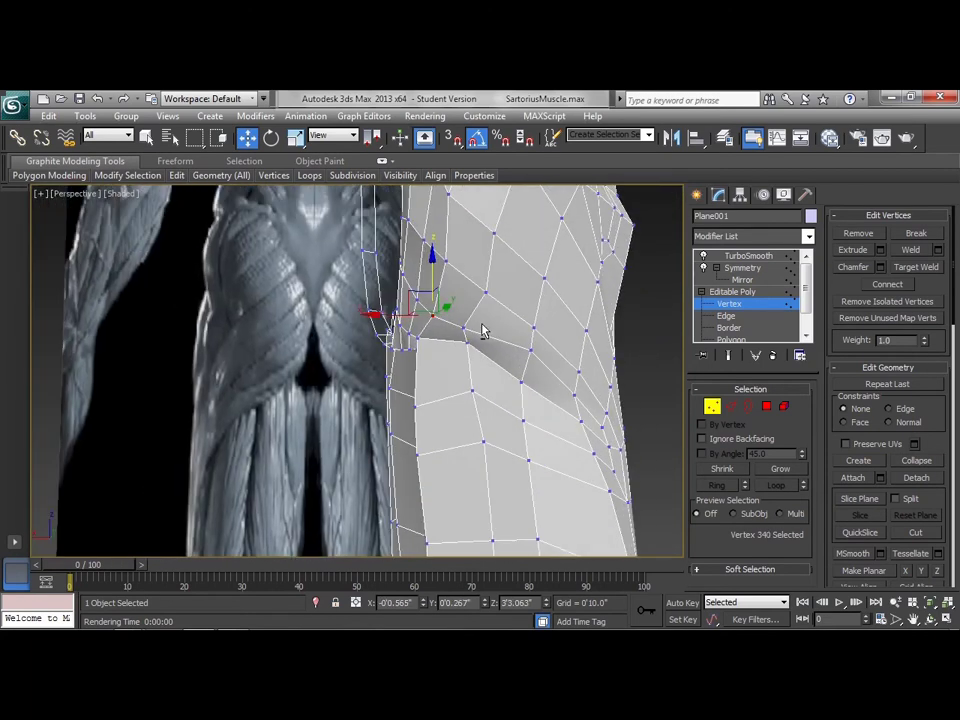
Step: Adjust the vertices along the outer part of the gluteal fold to shape the crease between buttock and thigh
{"action": "middle_click_drag", "start_coordinate": [424, 344], "coordinate": [529, 380], "text": "alt"}
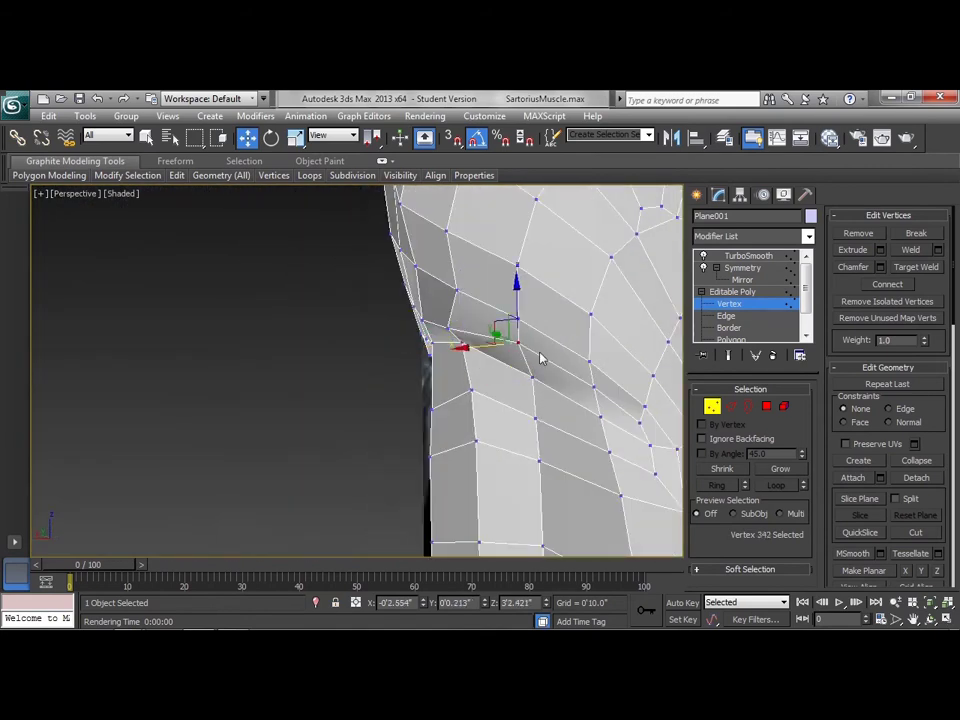
{"action": "middle_click_drag", "start_coordinate": [516, 315], "coordinate": [588, 371], "text": "alt"}
{"action": "left_click", "coordinate": [578, 363]}
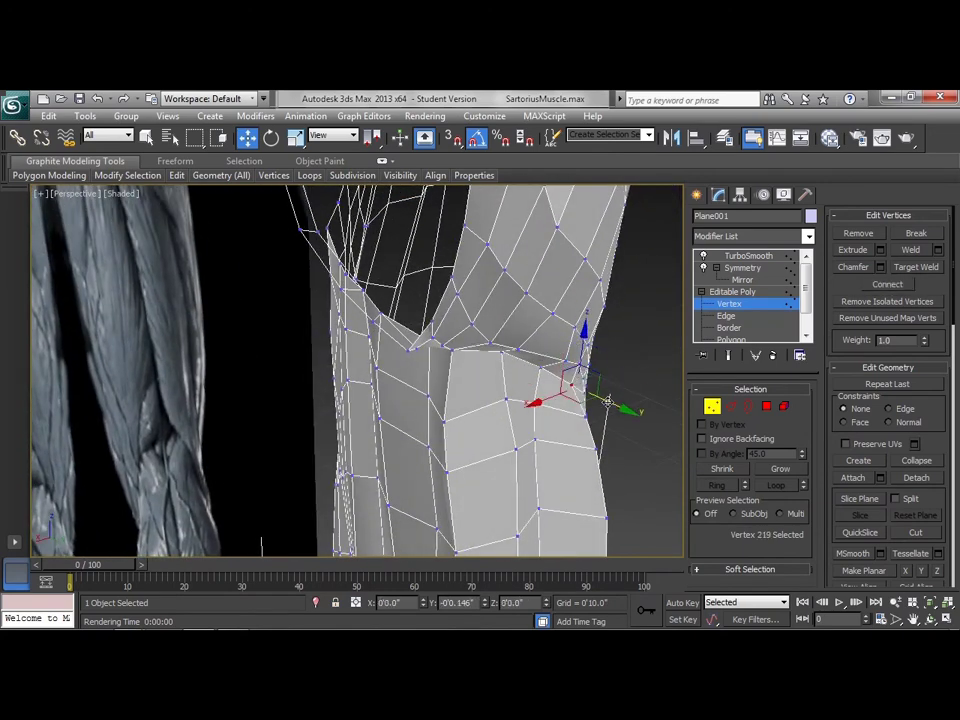
{"action": "left_click", "coordinate": [577, 350]}
{"action": "middle_click_drag", "start_coordinate": [577, 350], "coordinate": [596, 395], "text": "alt"}
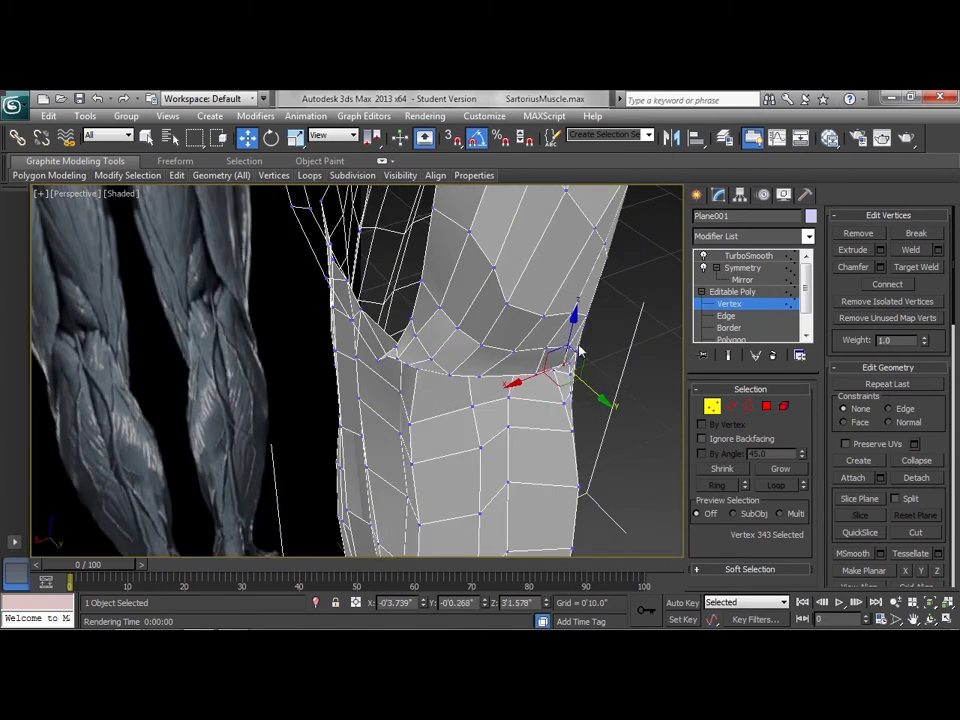
{"action": "middle_click_drag", "start_coordinate": [548, 350], "coordinate": [528, 352], "text": "alt"}
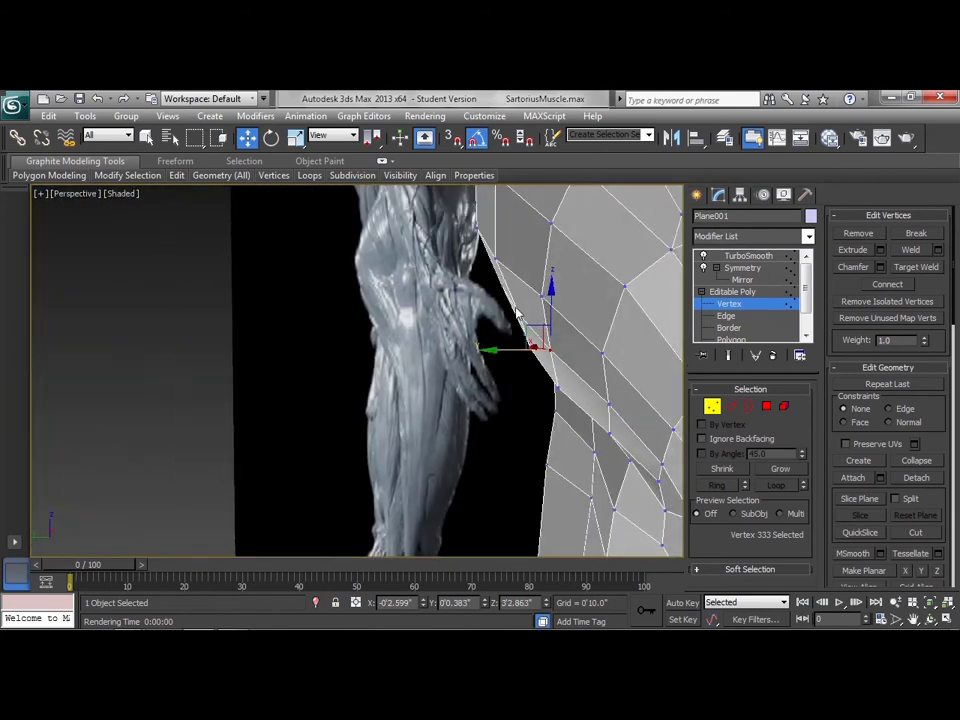
Step: Reshape the lower buttock above the gluteal fold, pulling its inner vertex toward the centre line
{"action": "left_click", "coordinate": [517, 313]}
{"action": "middle_click_drag", "start_coordinate": [456, 311], "coordinate": [465, 347], "text": "alt"}
{"action": "left_click", "coordinate": [471, 285]}
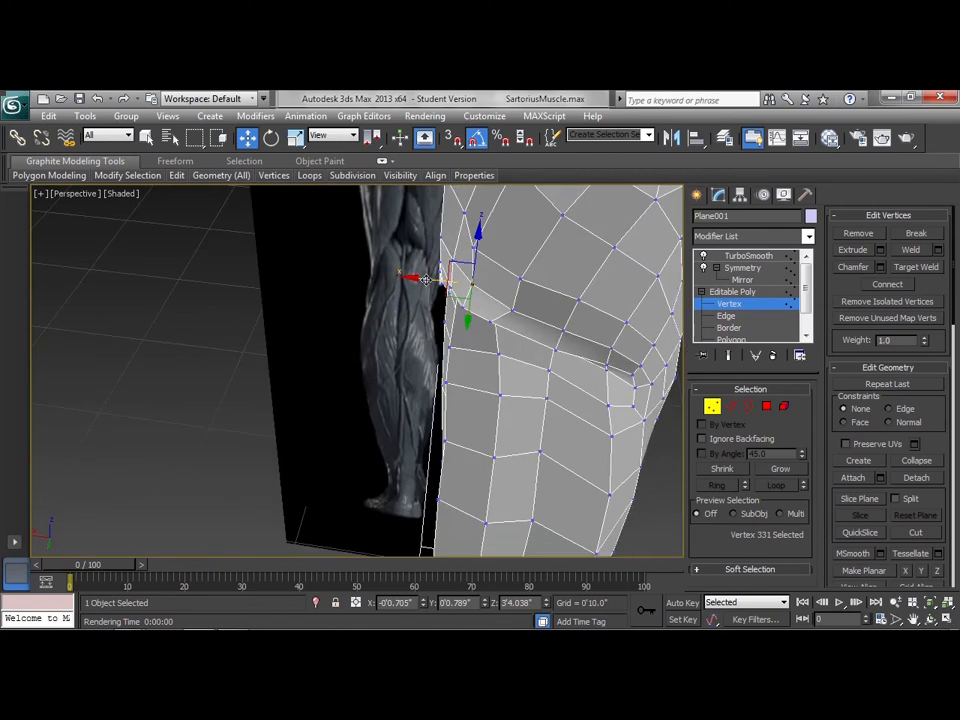
{"action": "left_click_drag", "start_coordinate": [425, 280], "coordinate": [417, 283]}
{"action": "middle_click_drag", "start_coordinate": [525, 305], "coordinate": [473, 382], "text": "alt"}
{"action": "left_click", "coordinate": [482, 303]}
{"action": "middle_click_drag", "start_coordinate": [492, 316], "coordinate": [467, 294], "text": "alt"}
Step: Move two vertices higher up the buttock cleft slightly sideways to even out its inner contour
{"action": "left_click", "coordinate": [497, 243]}
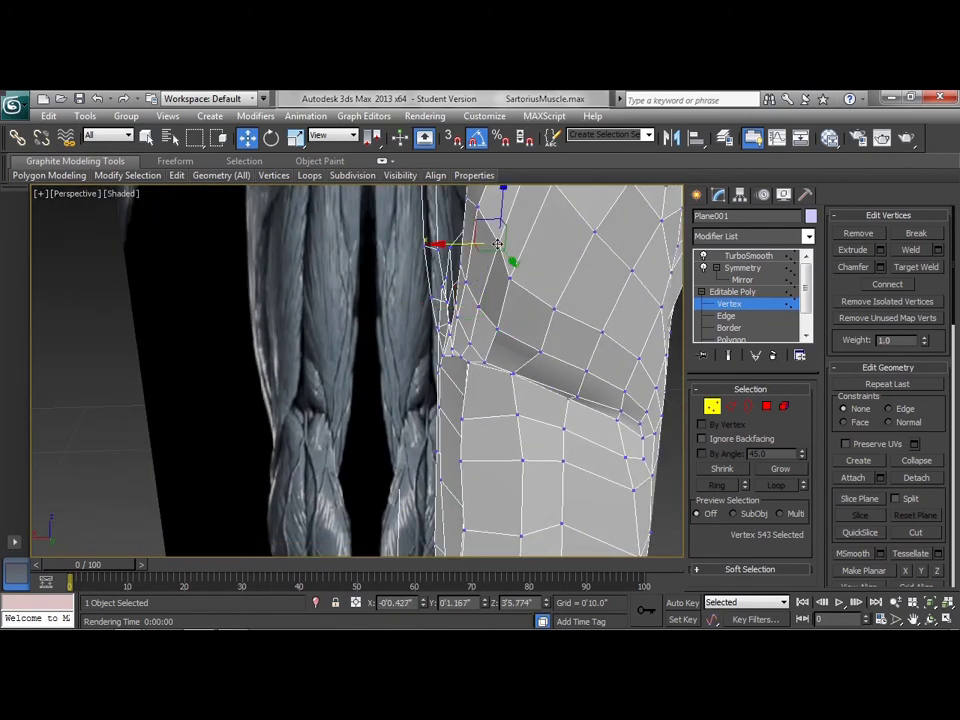
{"action": "left_click_drag", "start_coordinate": [472, 224], "coordinate": [473, 222]}
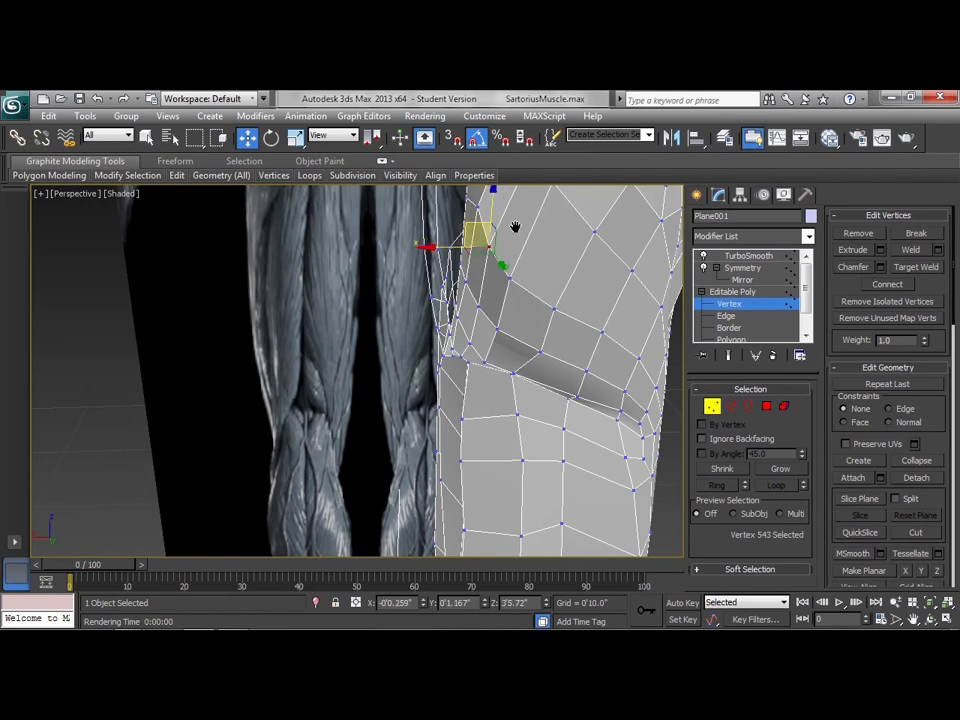
{"action": "middle_click_drag", "start_coordinate": [514, 227], "coordinate": [496, 342]}
{"action": "left_click", "coordinate": [458, 327]}
{"action": "left_click_drag", "start_coordinate": [440, 310], "coordinate": [433, 316]}
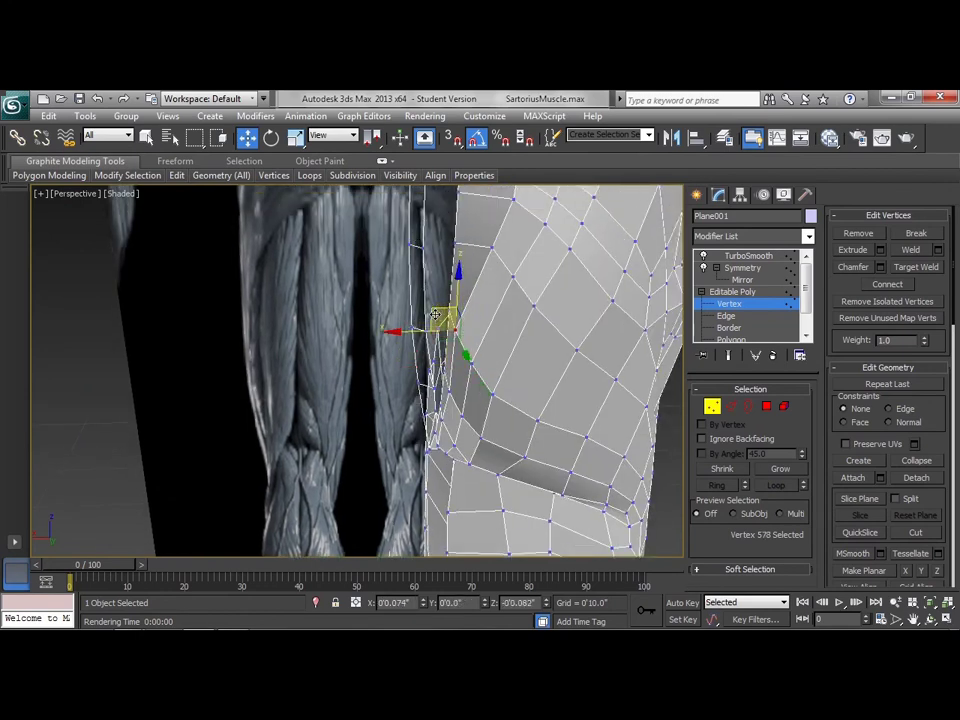
{"action": "middle_click_drag", "start_coordinate": [490, 347], "coordinate": [465, 390], "text": "alt"}
Step: Enable ignoring of backfacing vertices and raise the cluster of four vertices at the crotch's lowest point by about 0.09 inches
{"action": "scroll", "coordinate": [455, 388], "scroll_direction": "up", "scroll_amount": 4}
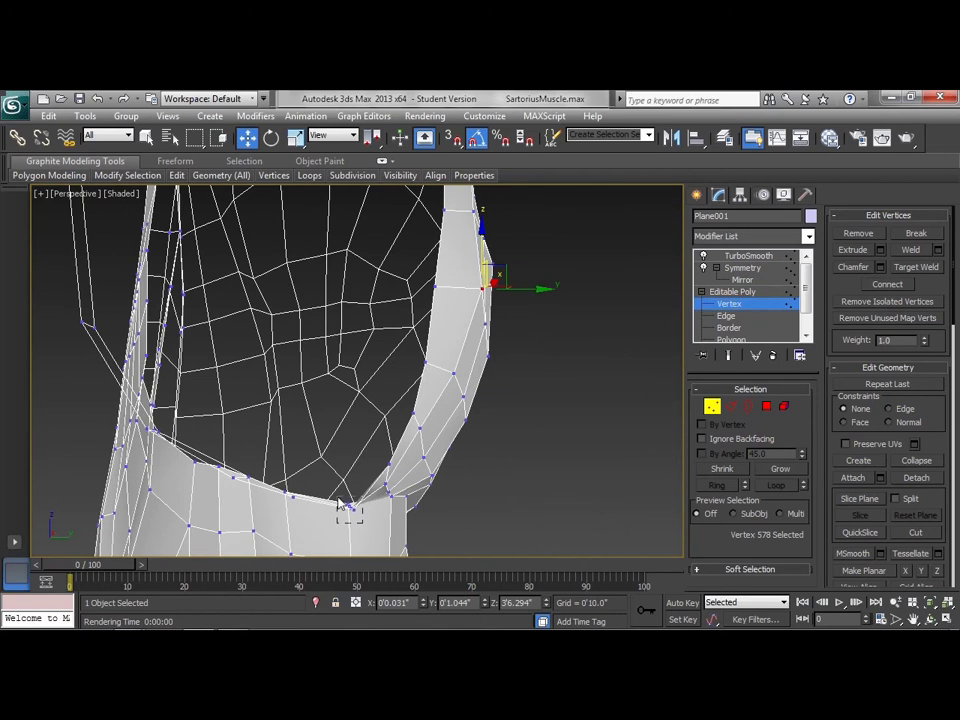
{"action": "left_click_drag", "start_coordinate": [338, 503], "coordinate": [372, 483]}
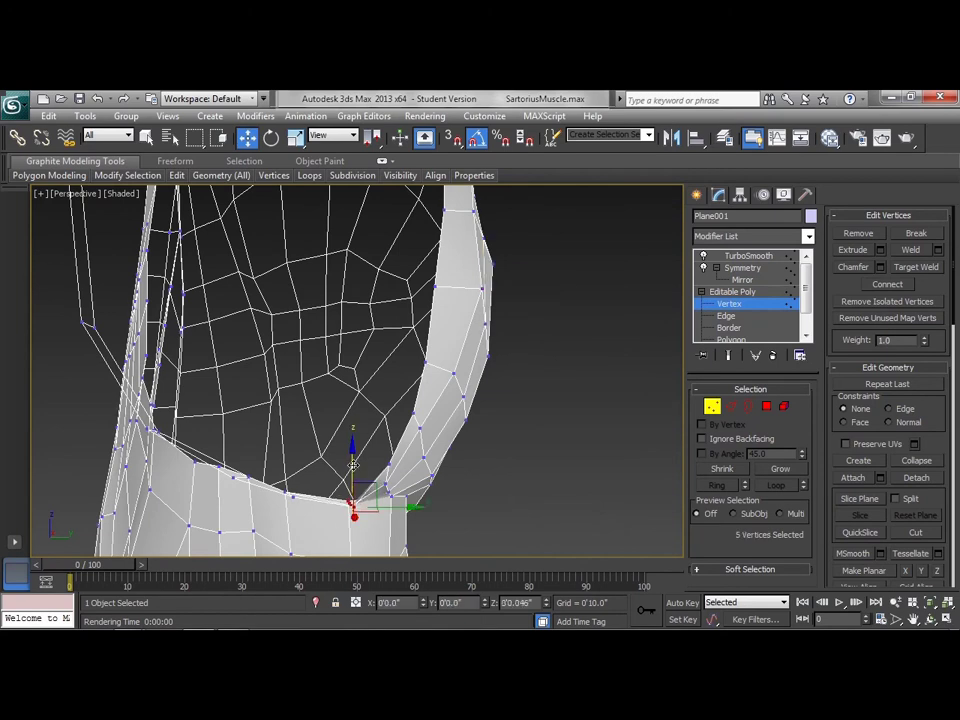
{"action": "mouse_move", "coordinate": [353, 465]}
{"action": "middle_mouse_down", "text": "alt"}
{"action": "mouse_move", "coordinate": [384, 500]}
{"action": "mouse_move", "coordinate": [360, 498]}
{"action": "mouse_move", "coordinate": [281, 446]}
{"action": "mouse_move", "coordinate": [294, 420]}
{"action": "mouse_move", "coordinate": [352, 440]}
{"action": "middle_mouse_up", "text": "alt"}
{"action": "left_click", "coordinate": [361, 507]}
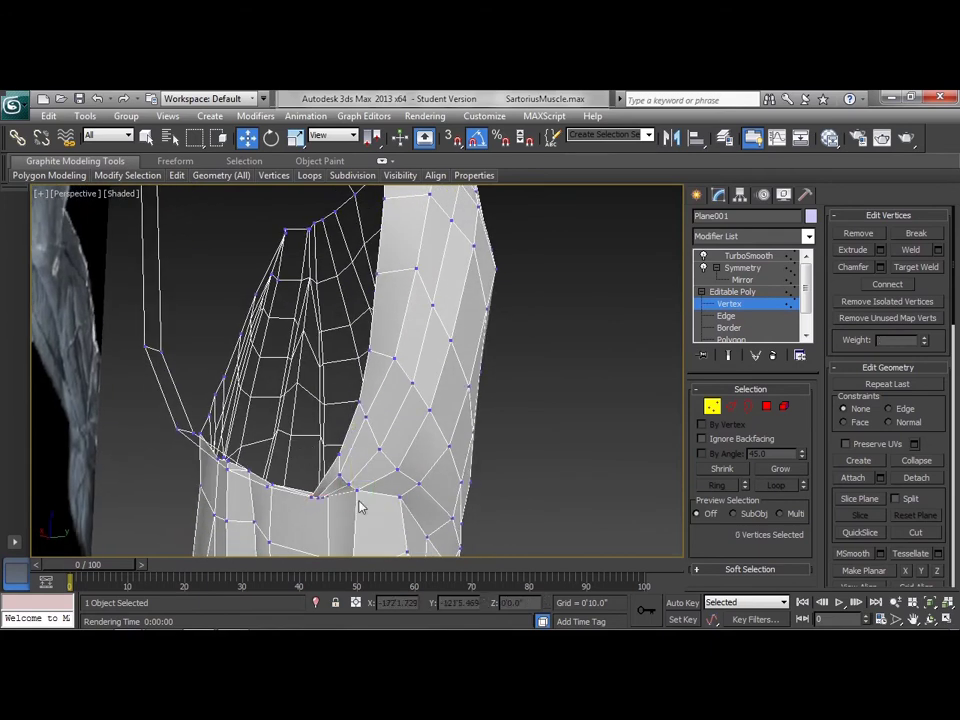
{"action": "middle_click_drag", "start_coordinate": [361, 507], "coordinate": [398, 493], "text": "alt"}
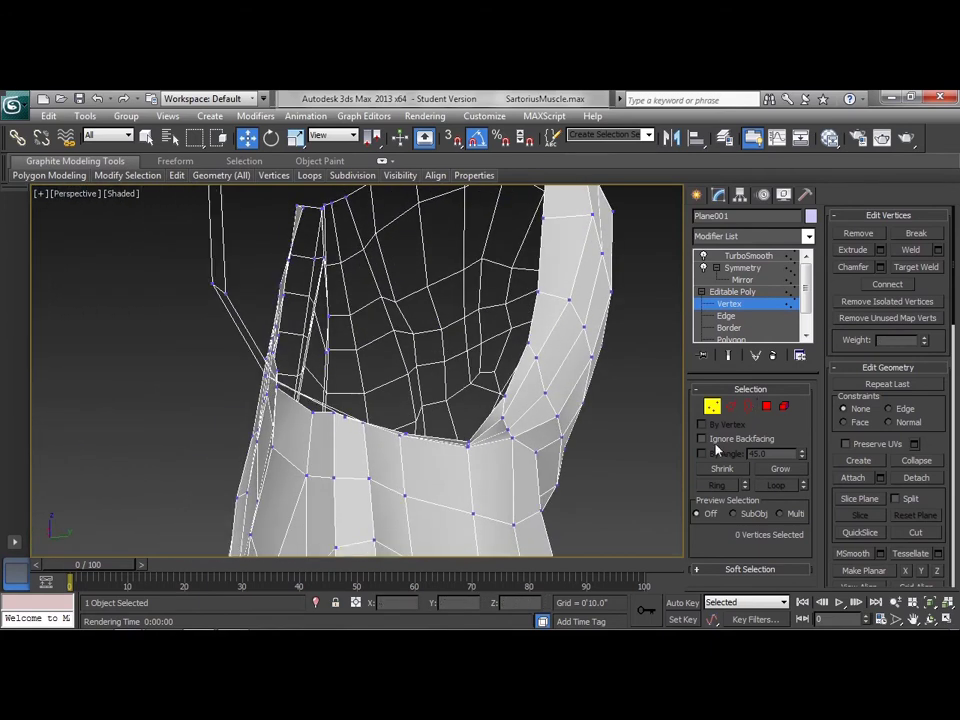
{"action": "left_click", "coordinate": [467, 447]}
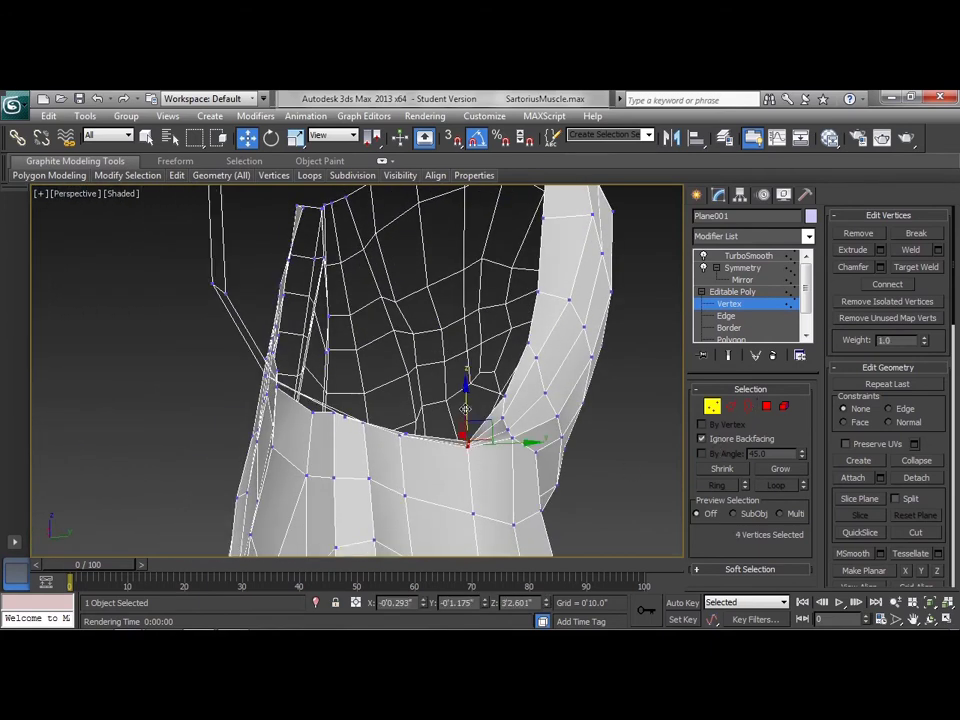
{"action": "left_click_drag", "start_coordinate": [466, 407], "coordinate": [468, 404]}
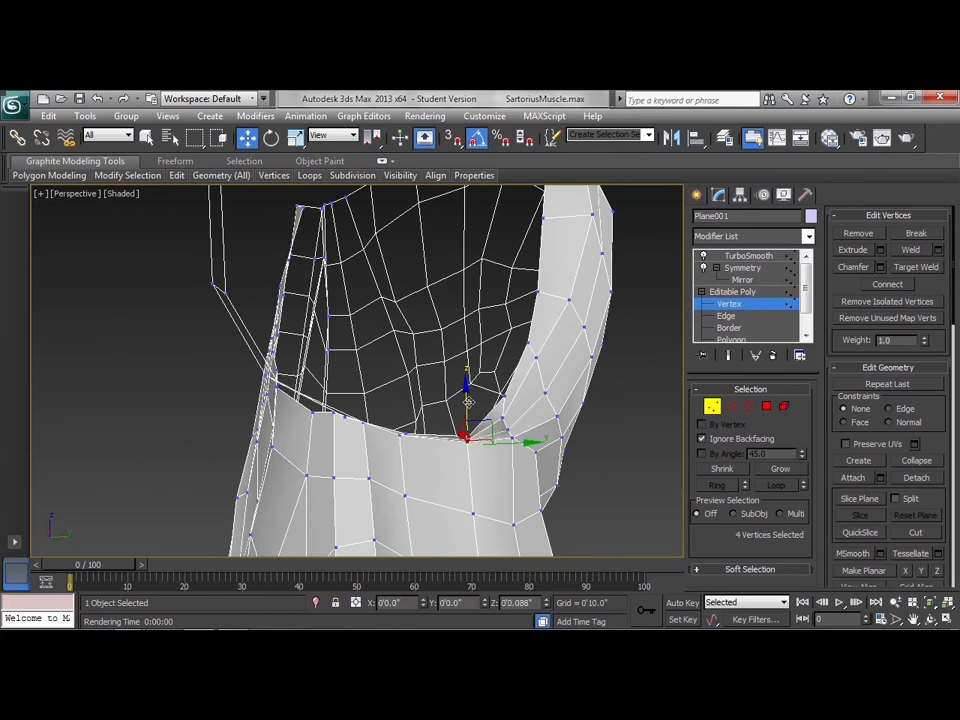
{"action": "middle_click_drag", "start_coordinate": [508, 441], "coordinate": [421, 424], "text": "alt"}
{"action": "left_click", "coordinate": [465, 445]}
Step: Show the mirrored and smoothed end result, render the back view to check it, and leave vertex editing
{"action": "left_click", "coordinate": [732, 357]}
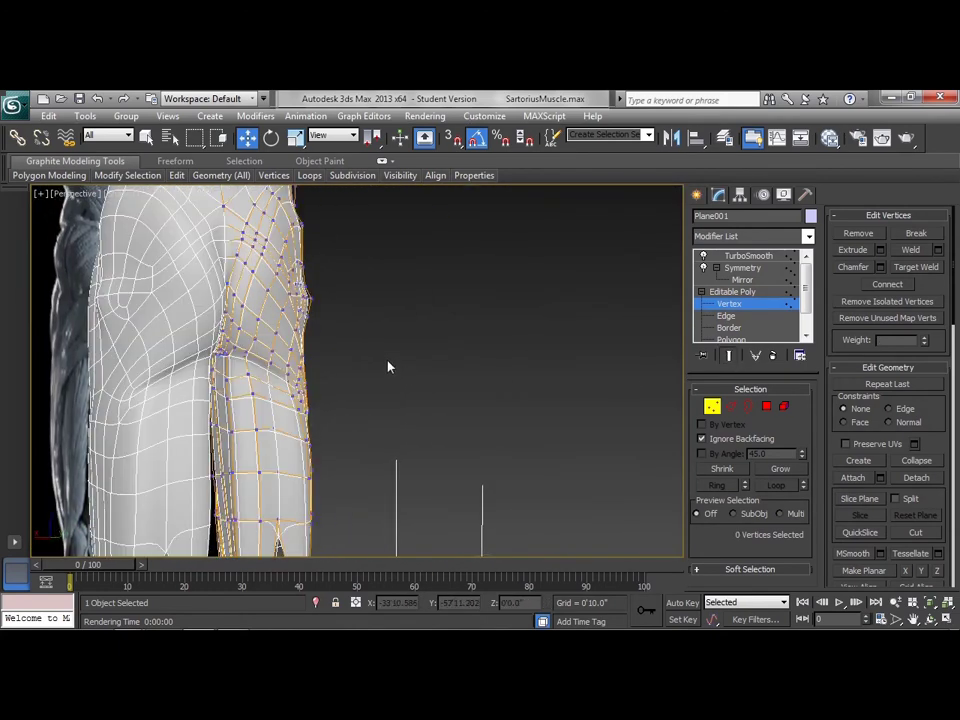
{"action": "mouse_move", "coordinate": [389, 367]}
{"action": "middle_mouse_down", "text": "alt"}
{"action": "mouse_move", "coordinate": [298, 371]}
{"action": "mouse_move", "coordinate": [315, 381]}
{"action": "mouse_move", "coordinate": [372, 378]}
{"action": "middle_mouse_up", "text": "alt"}
{"action": "key", "text": "shift+q"}
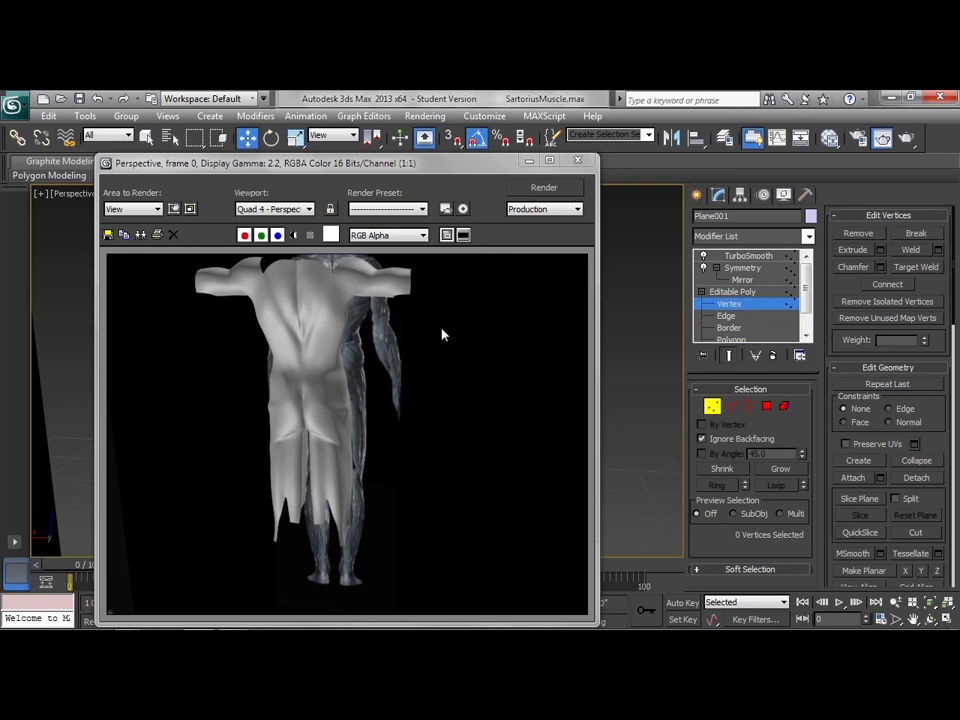
{"action": "left_click", "coordinate": [578, 161]}
{"action": "left_click", "coordinate": [712, 406]}
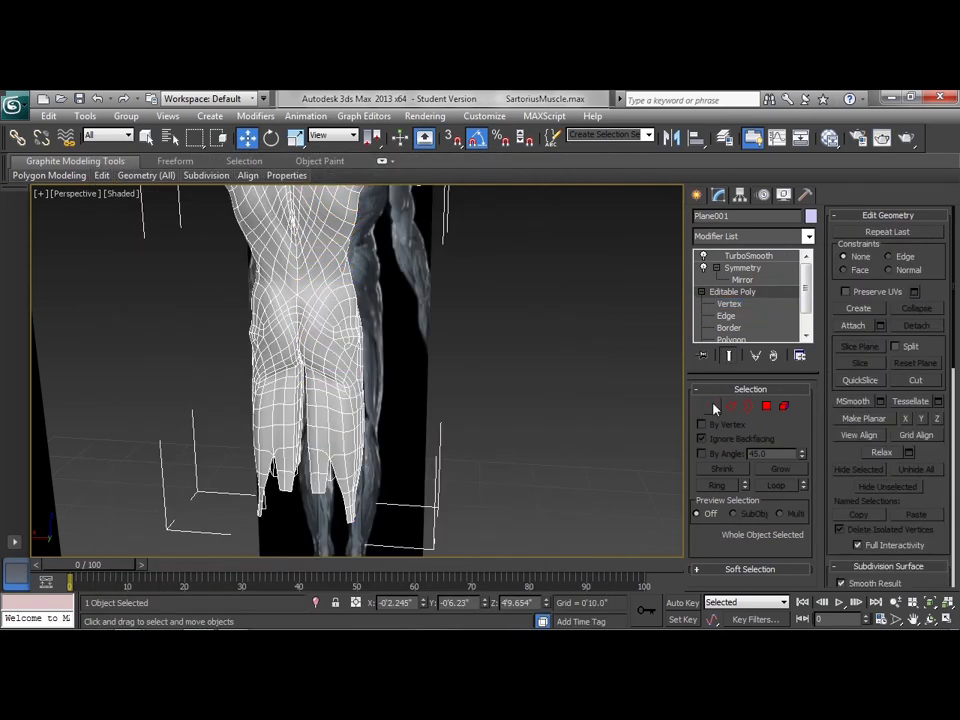